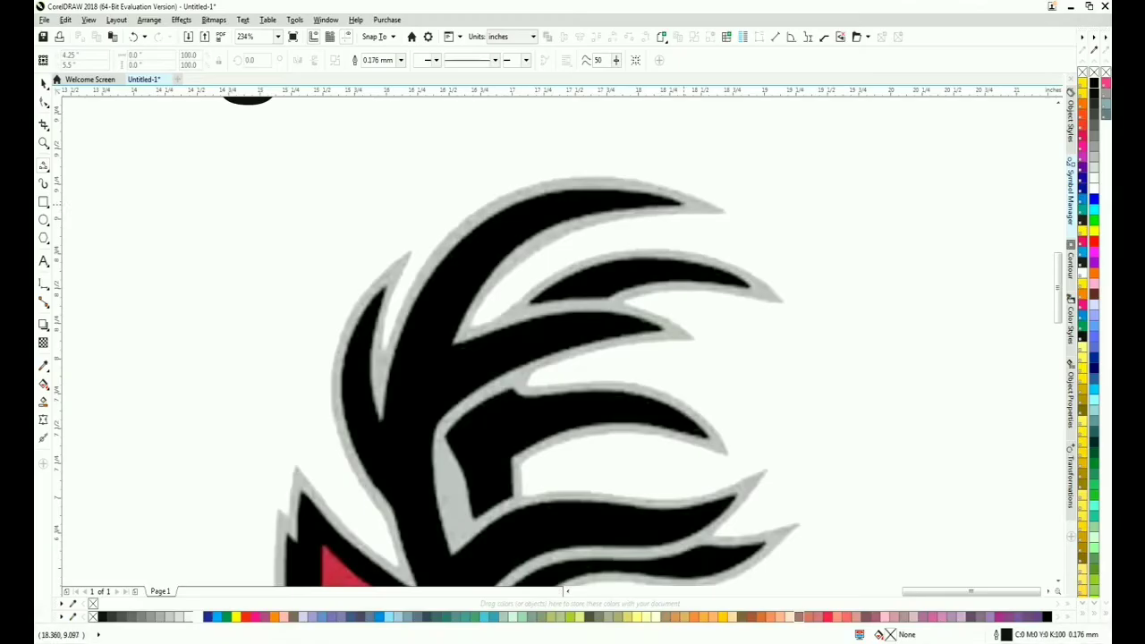
Trace the outer edge of the topmost antler tine with three-point curves and bend them to fit the black artwork.
drag(388, 422, 383, 421)
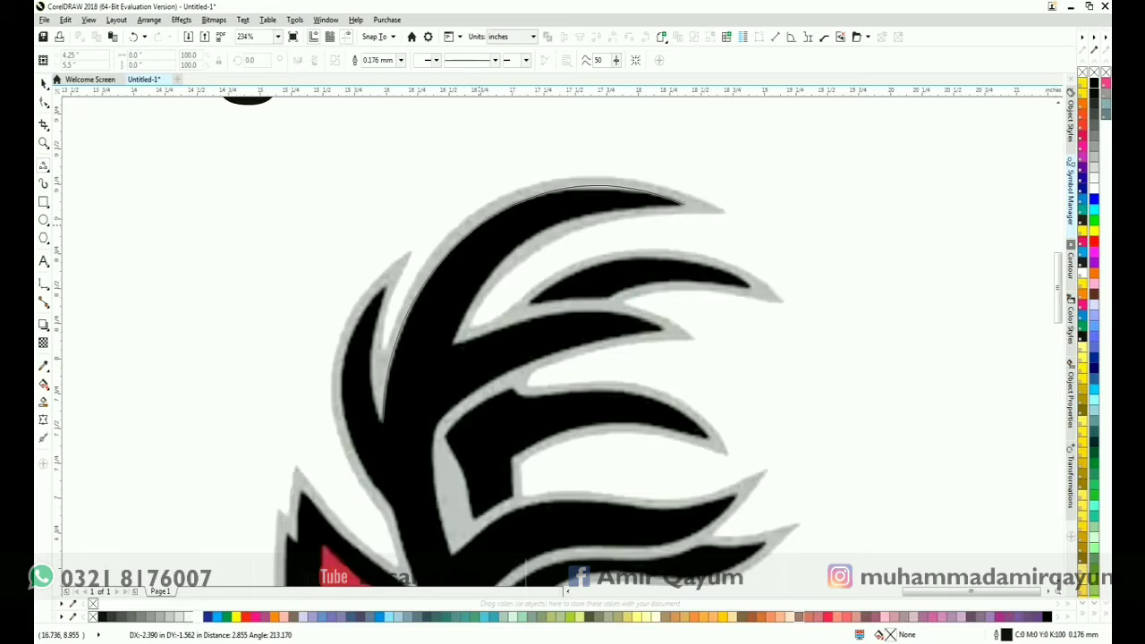
click(479, 223)
key(F10)
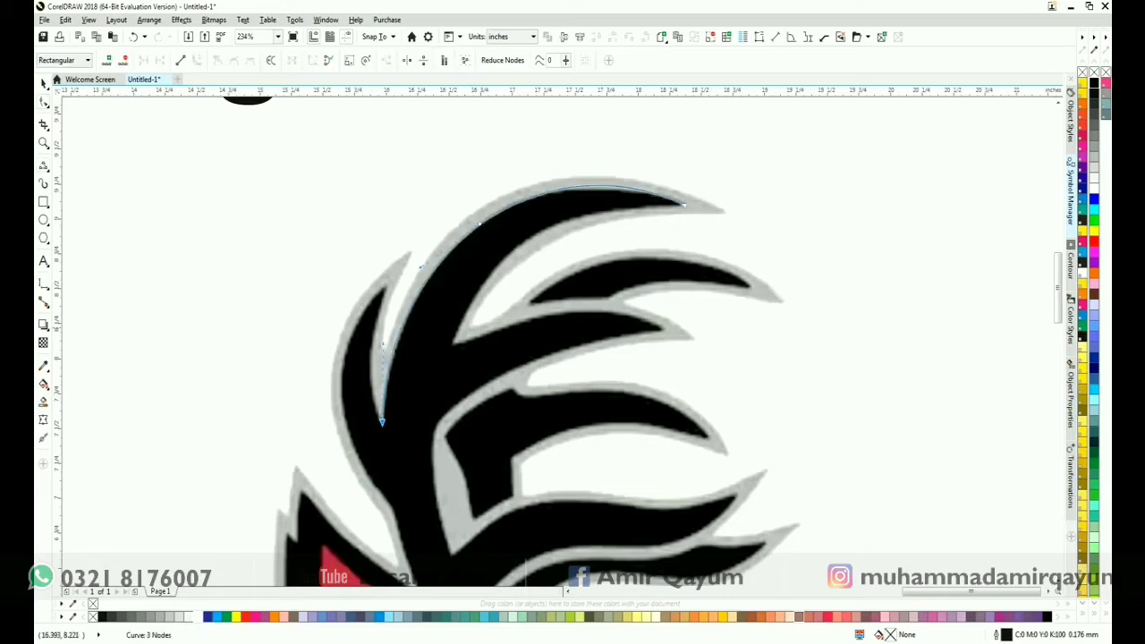
drag(383, 344, 385, 344)
drag(617, 173, 619, 179)
Continue the outline along the top tine's underside to the inner notch and around both edges of the tine branching from it.
key(F5)
click(683, 203)
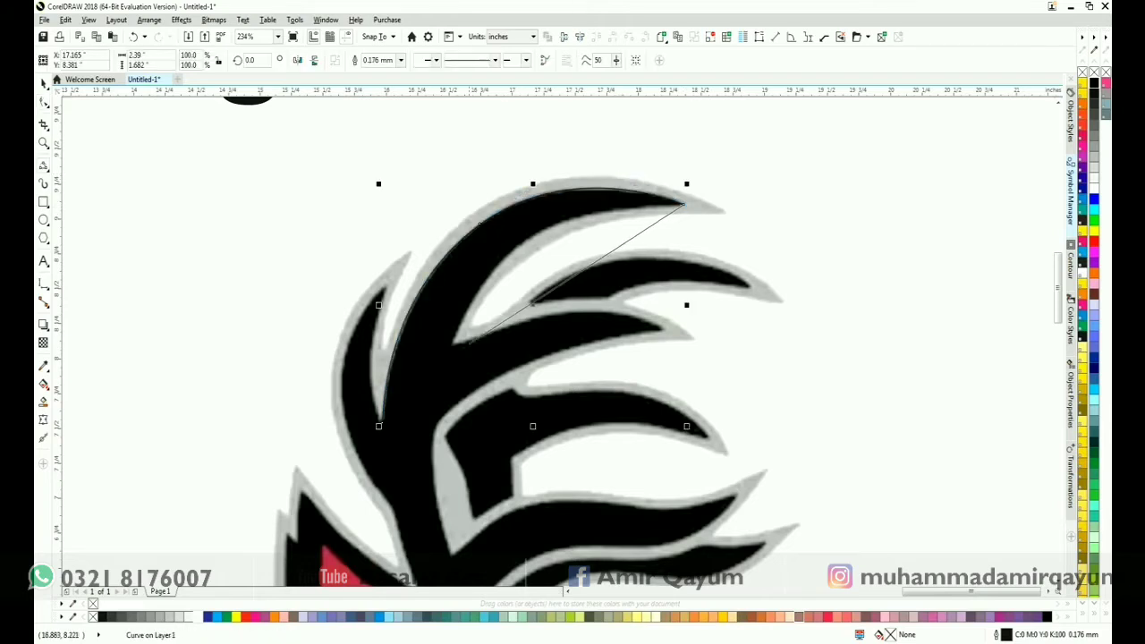
drag(454, 342, 527, 250)
click(524, 244)
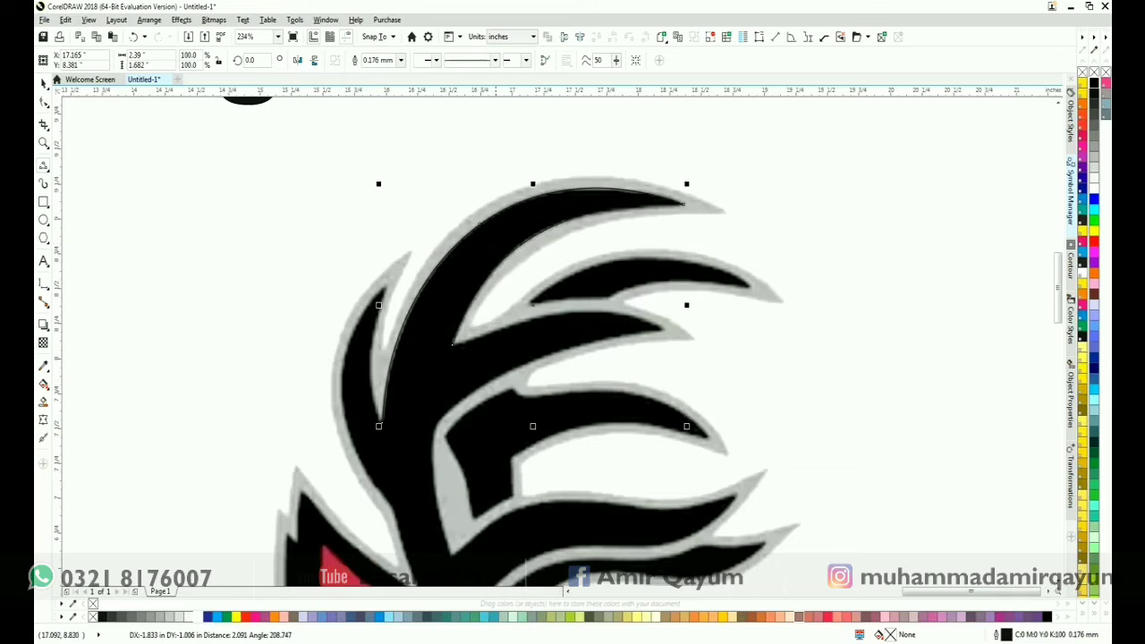
drag(661, 328, 553, 313)
click(566, 314)
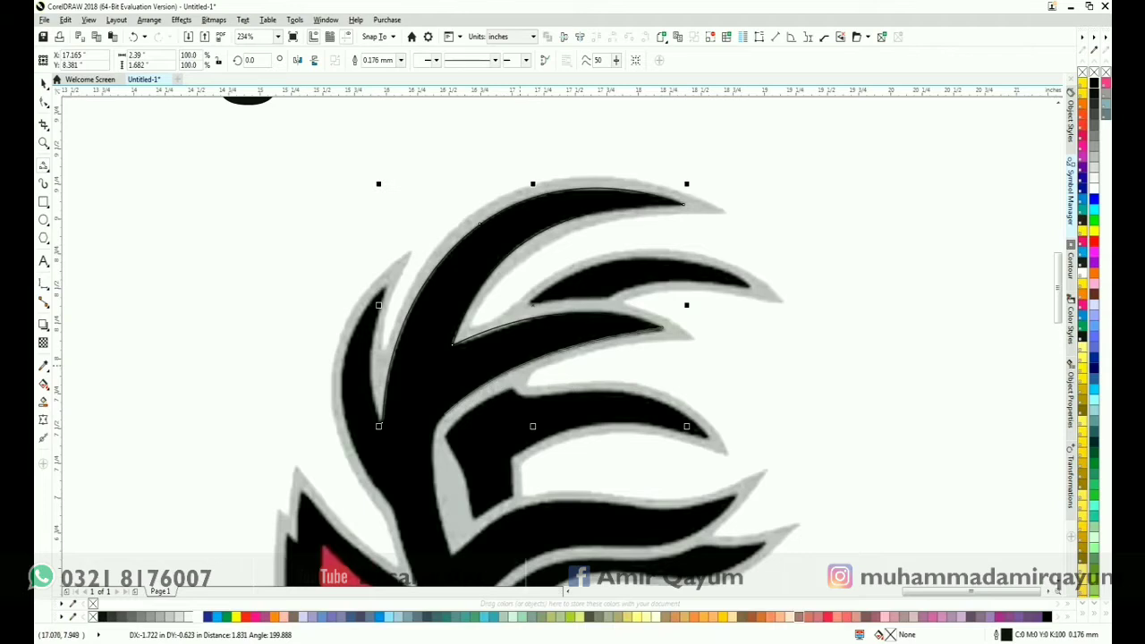
Reshape the curves of the two upper tines to match the artwork, adding a node on the top tine's inner edge.
key(F10)
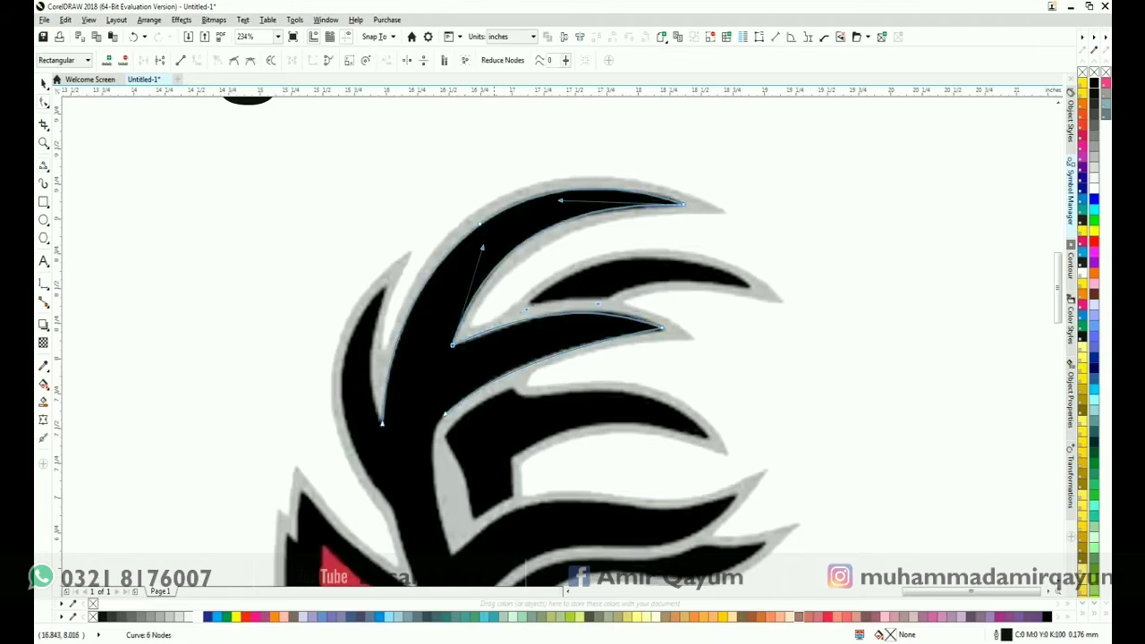
drag(526, 310, 529, 315)
drag(597, 305, 597, 298)
click(452, 345)
drag(481, 246, 479, 253)
drag(560, 200, 559, 203)
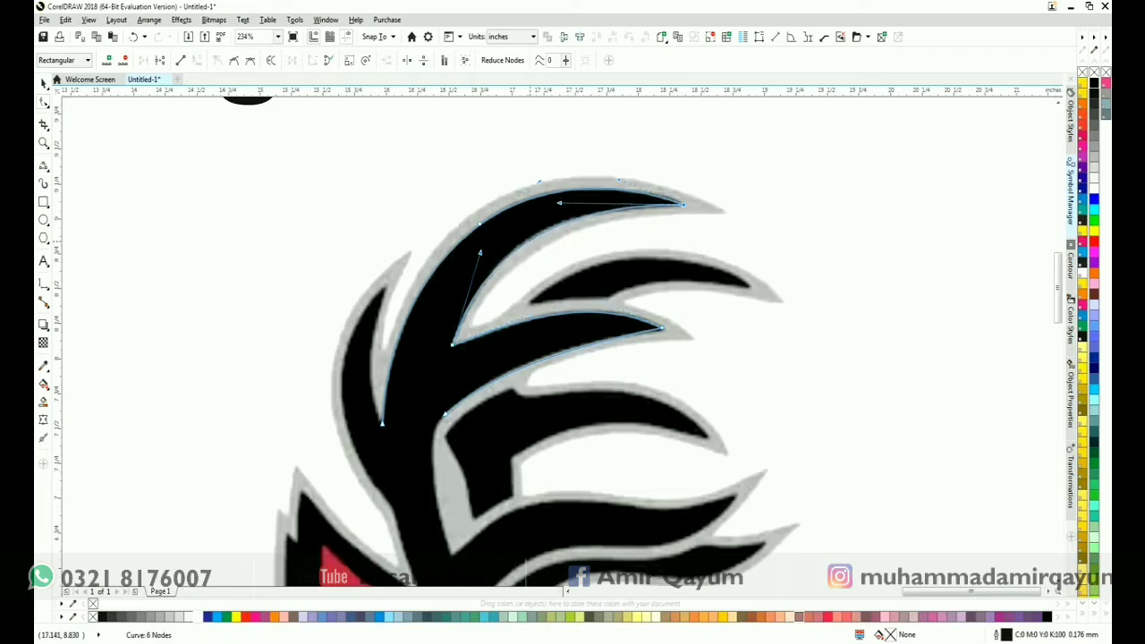
double_click(529, 239)
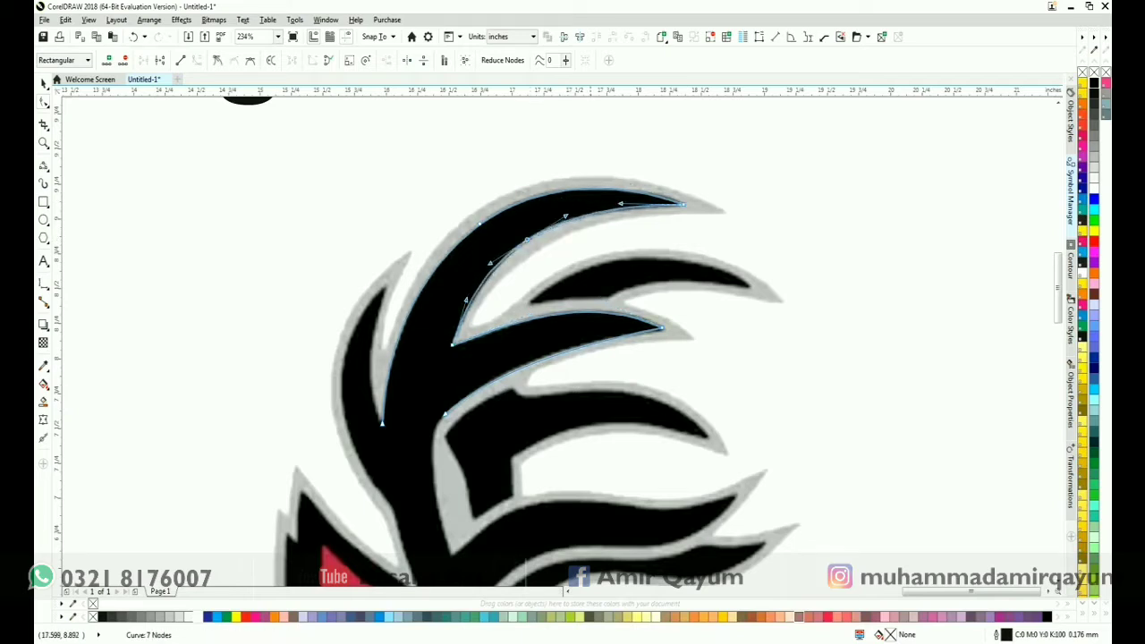
drag(621, 203, 620, 207)
Extend the outline down the inner edge of the antler beam and along the upper edge of the wavy tine to its tip.
drag(358, 416, 365, 283)
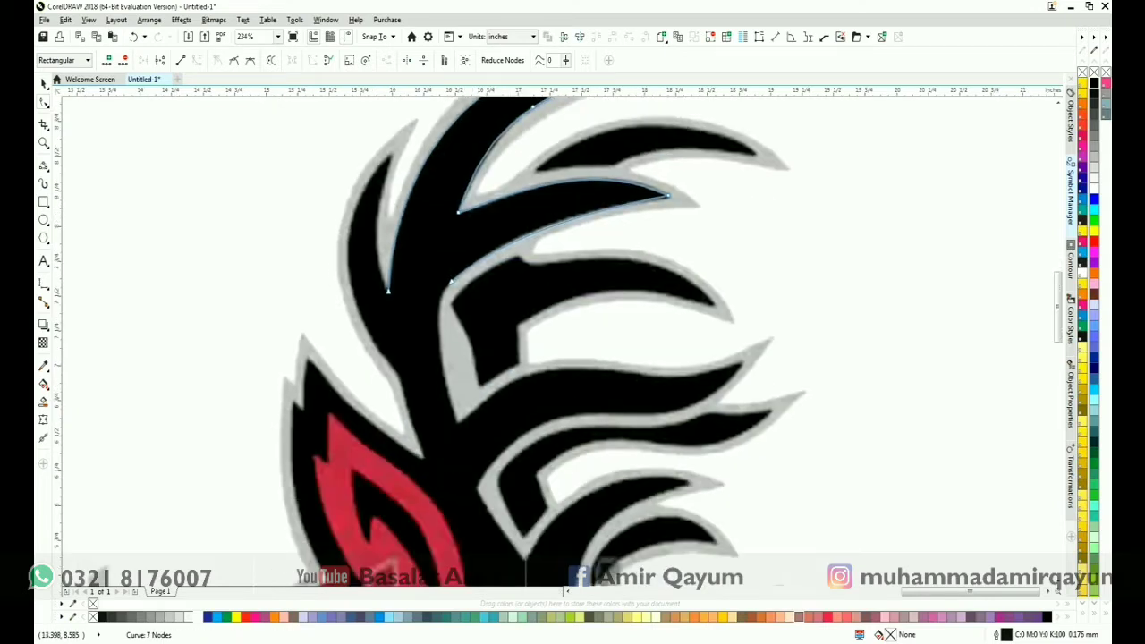
key(space)
drag(451, 283, 458, 421)
click(441, 312)
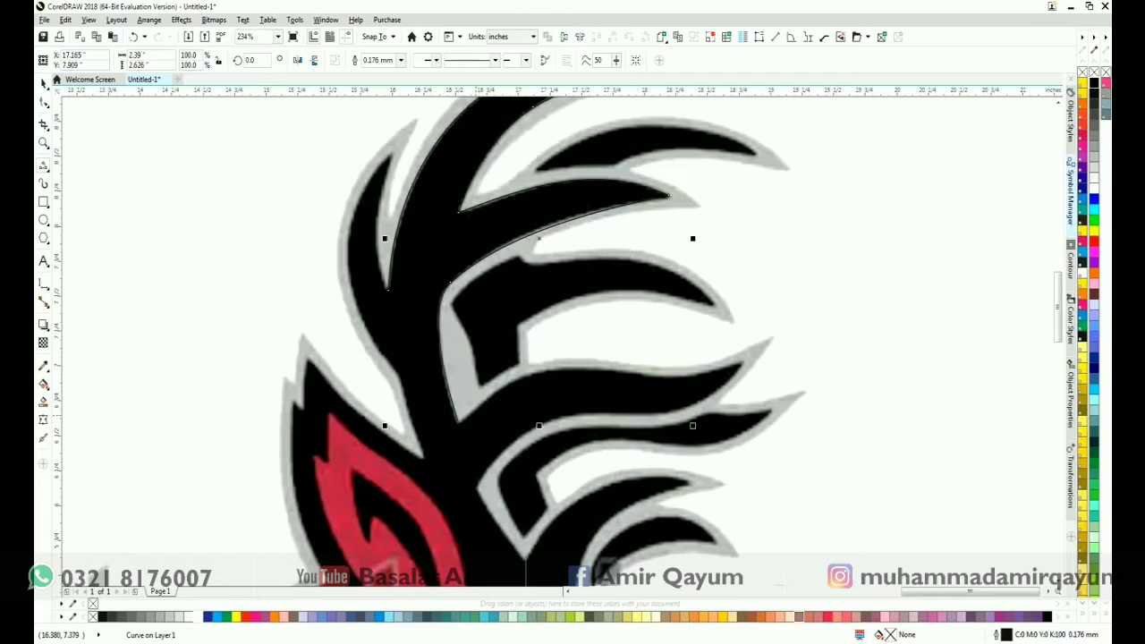
drag(458, 421, 560, 377)
click(525, 373)
click(678, 375)
key(F10)
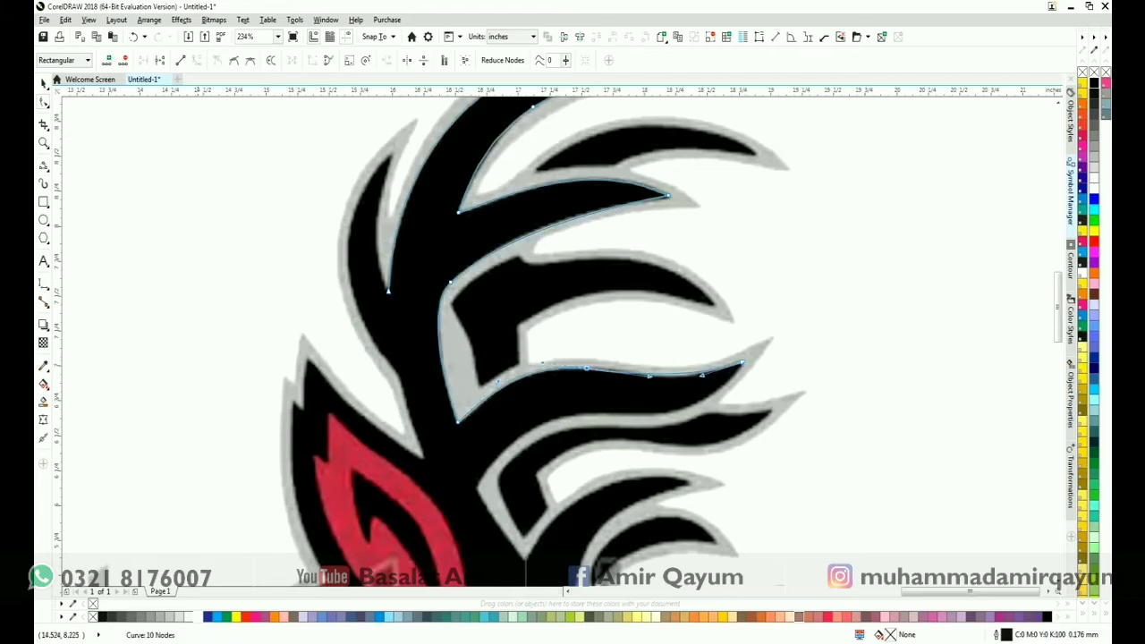
Trace the wavy tine's underside back to the antler beam and down to the V-shaped notch below it.
scroll(709, 451, up, 1)
drag(694, 288, 657, 295)
scroll(777, 278, down, 1)
click(43, 166)
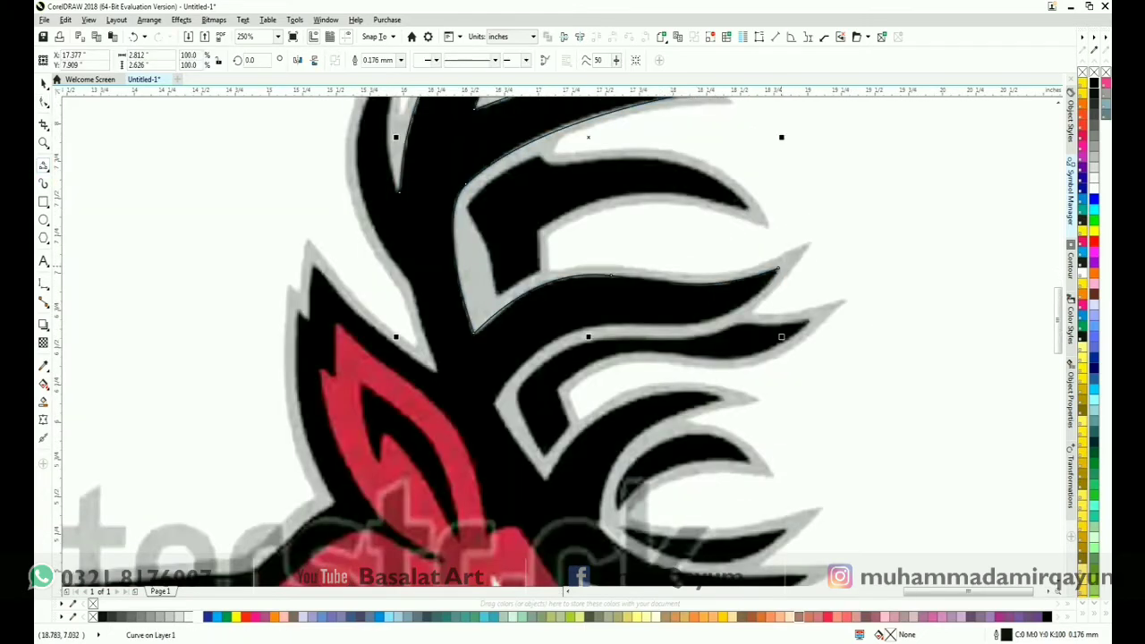
drag(778, 268, 703, 322)
click(703, 323)
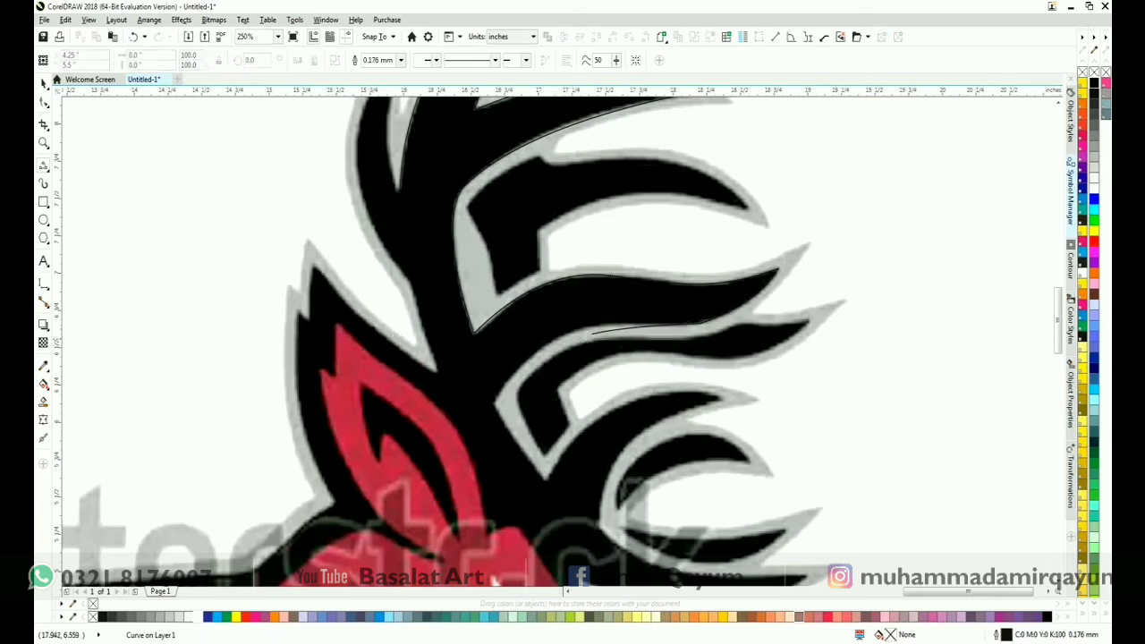
double_click(495, 404)
click(545, 481)
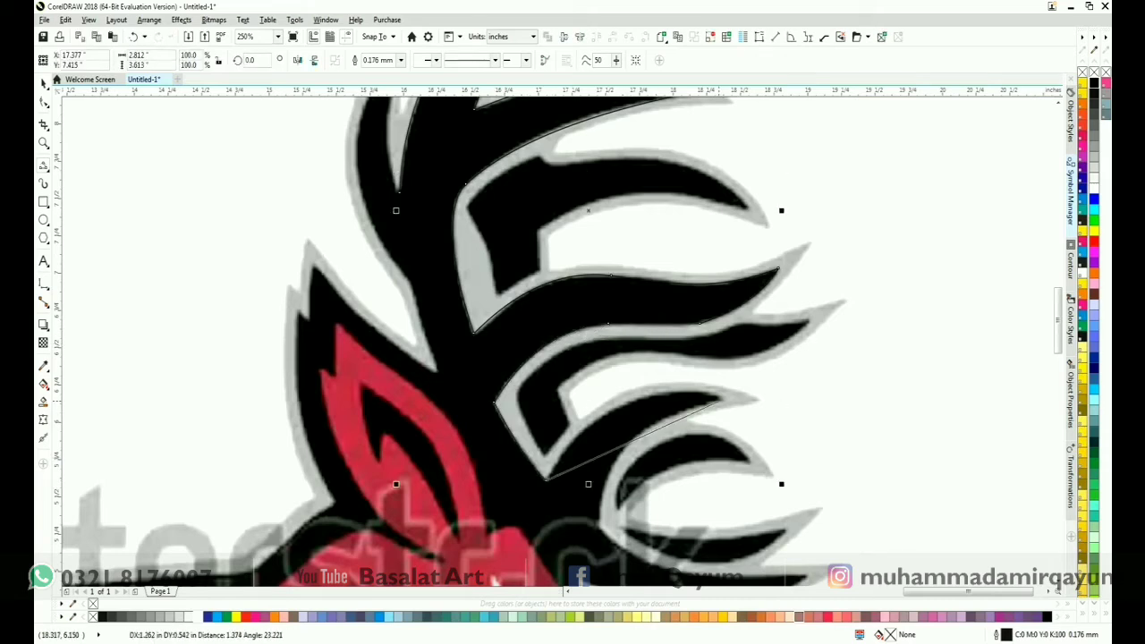
Outline the curved front tine and the lowest tine, then carry the curve onto the deer's forehead.
scroll(724, 397, down, 3)
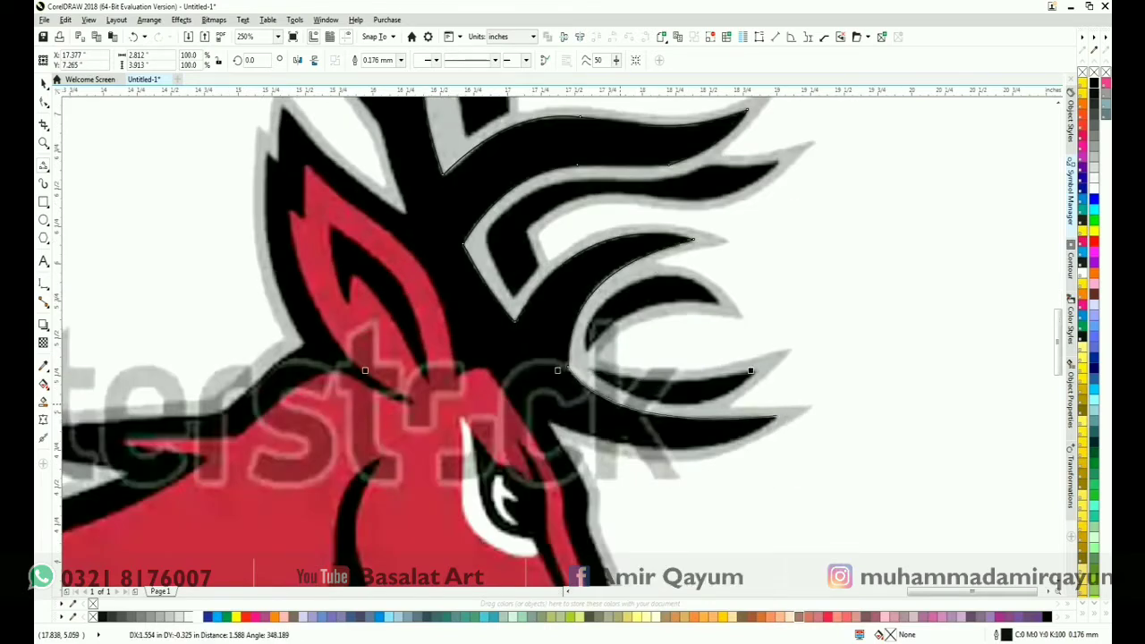
click(778, 417)
scroll(779, 418, down, 2)
scroll(779, 334, down, 1)
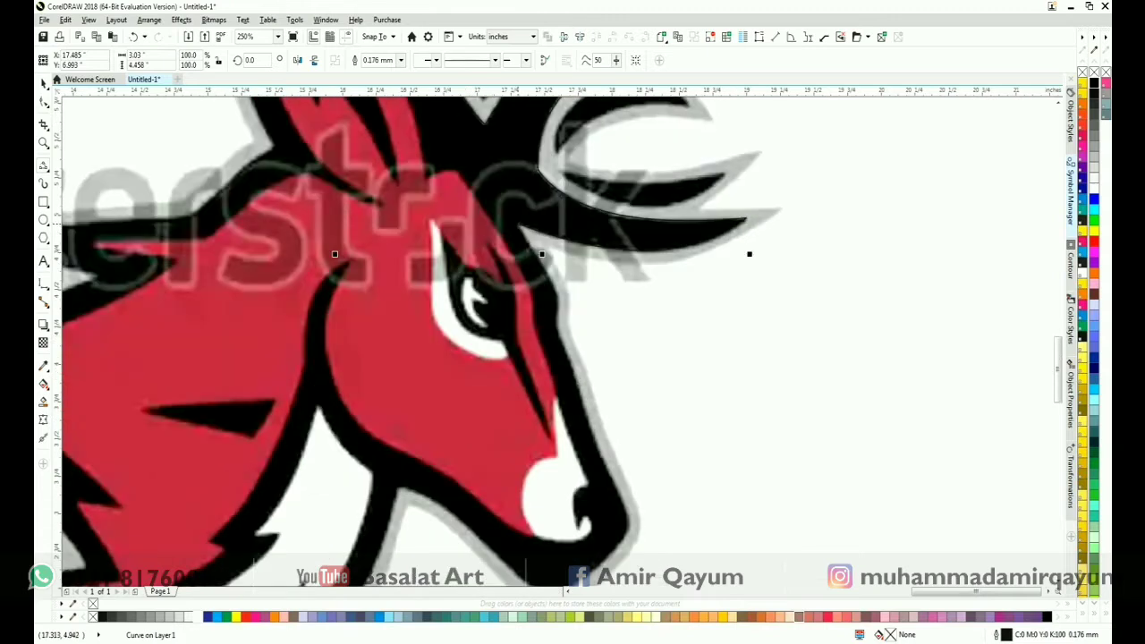
double_click(555, 288)
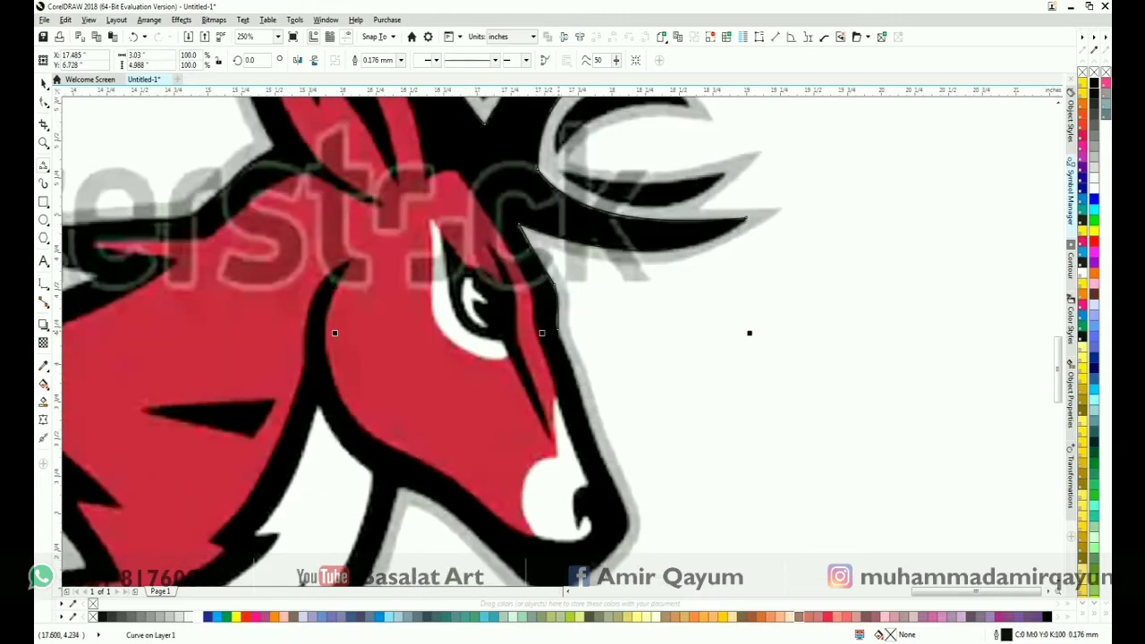
Trace the deer's face, muzzle, jaw and throat down through the fur notches to the neck's lowest point.
scroll(556, 288, down, 1)
drag(520, 340, 375, 404)
click(526, 506)
click(438, 435)
drag(438, 435, 677, 269)
drag(615, 238, 632, 286)
click(464, 449)
drag(546, 333, 540, 337)
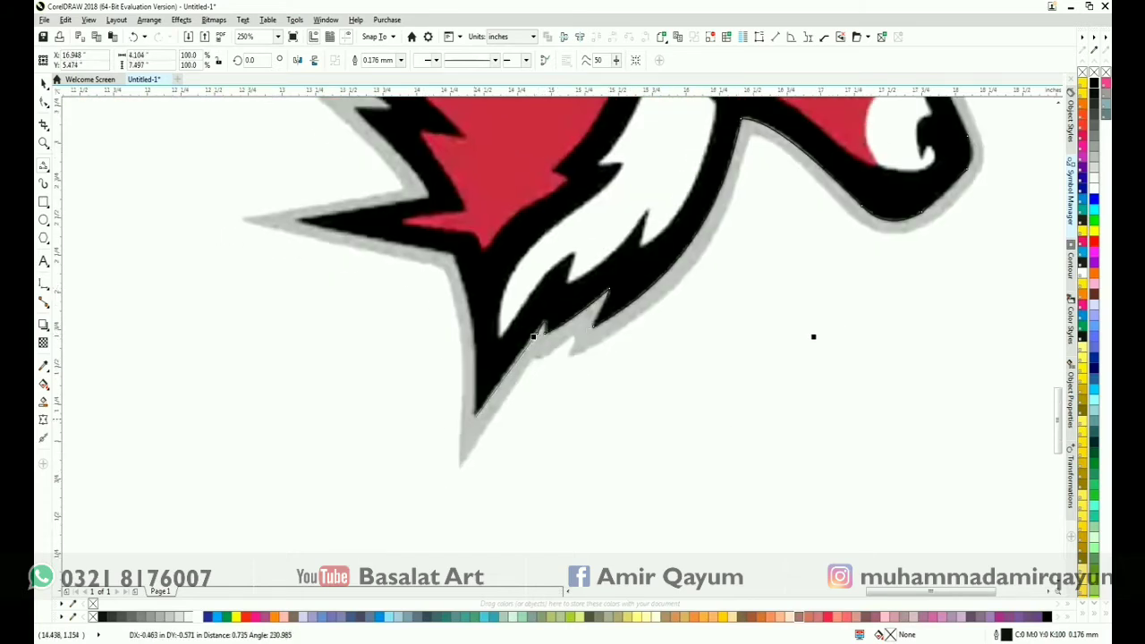
click(514, 363)
Make the node beside the throat's fur notch a cusp and straighten the distorted curve running to the neck's lowest point.
key(F10)
scroll(555, 341, up, 2)
click(480, 306)
key(c)
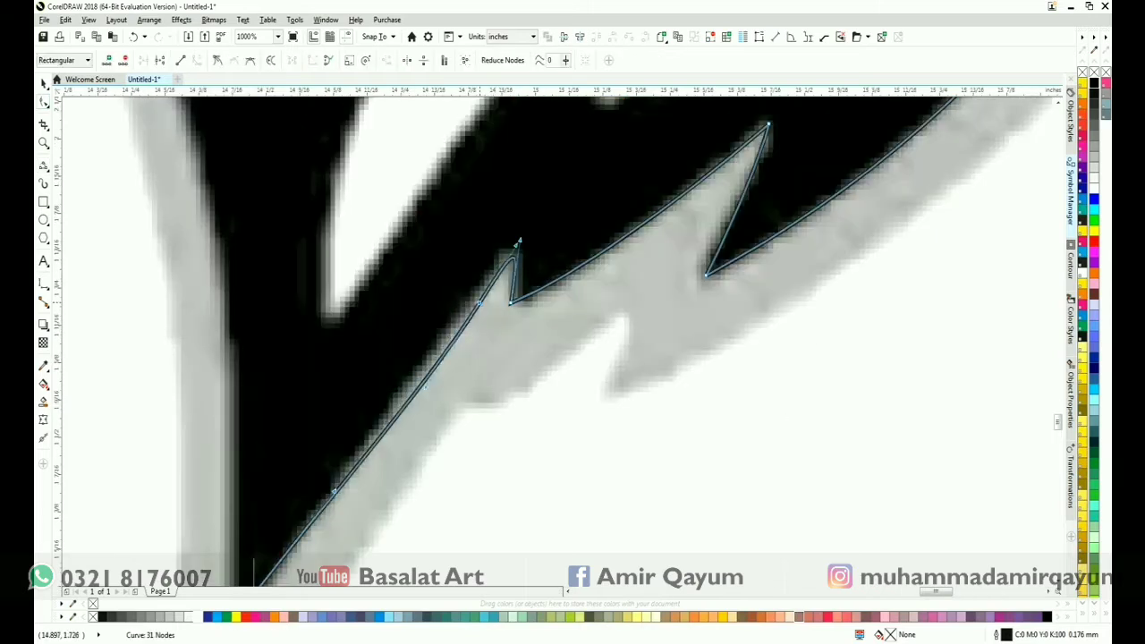
drag(383, 424, 433, 375)
Continue the outline from the neck's lowest point around the lower rear spike and the small notch above it.
scroll(704, 281, down, 2)
drag(704, 281, 642, 404)
key(F5)
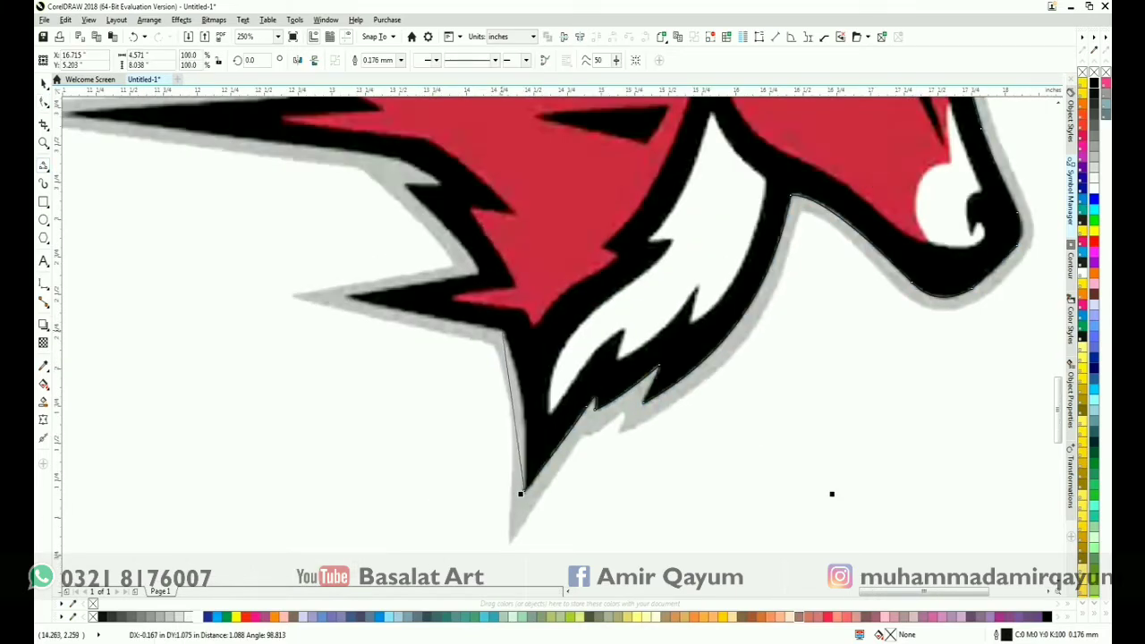
click(346, 295)
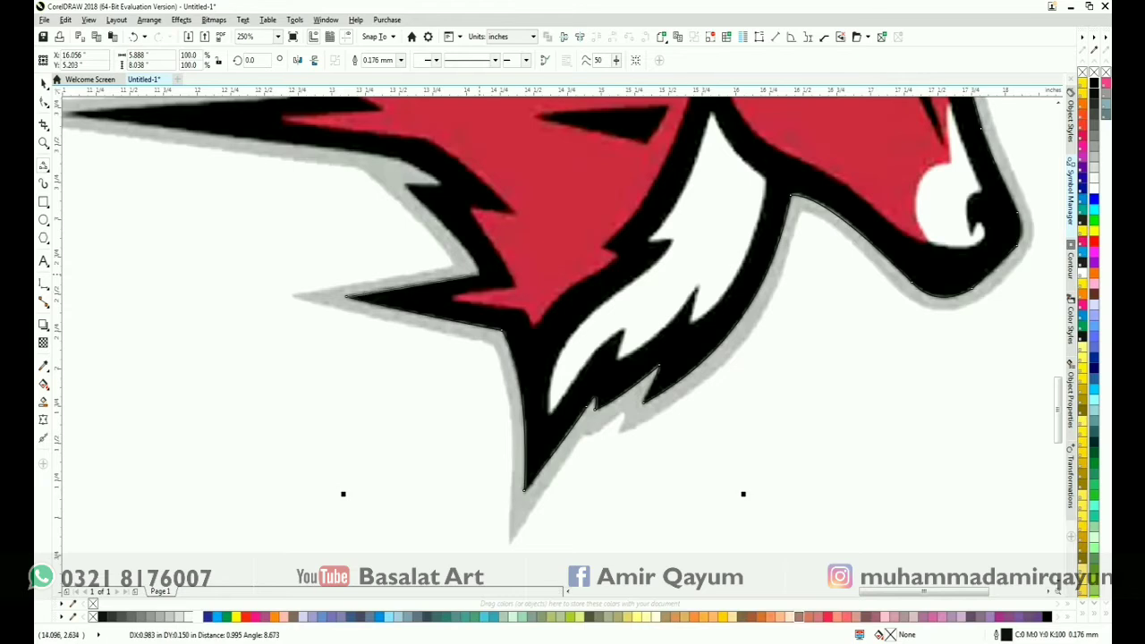
scroll(501, 329, up, 2)
click(450, 360)
scroll(680, 445, down, 2)
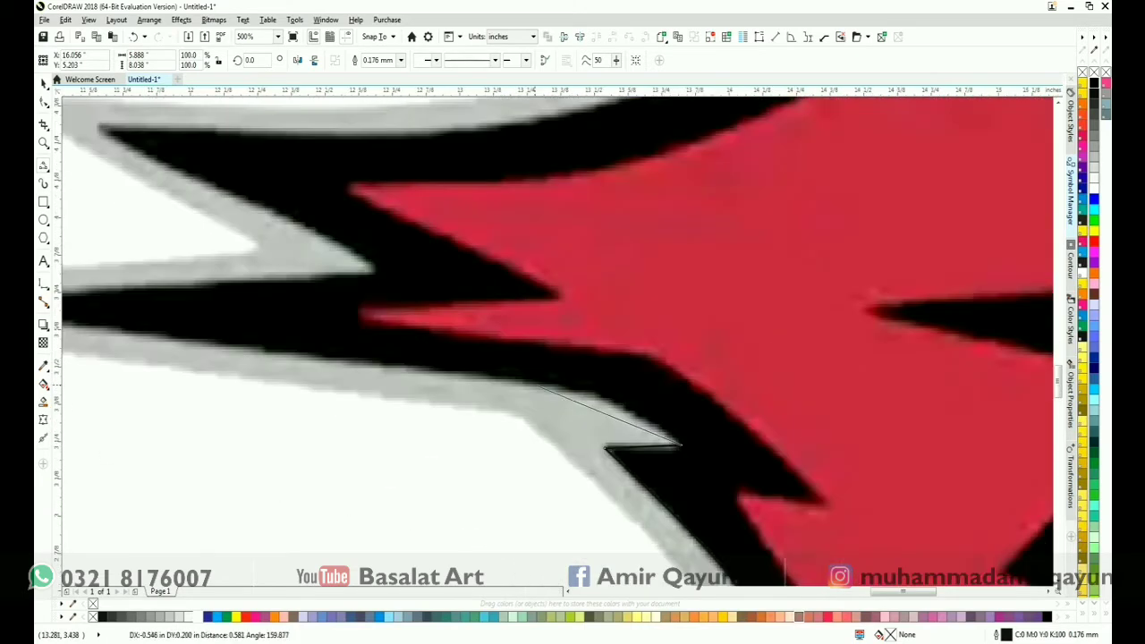
Trace around the long rear mane spike and along the lower edge of the next spike to its tip.
scroll(680, 444, down, 2)
click(490, 404)
mouse_move(380, 390)
mouse_down()
mouse_move(614, 374)
mouse_move(328, 242)
mouse_up()
click(542, 379)
scroll(619, 363, up, 1)
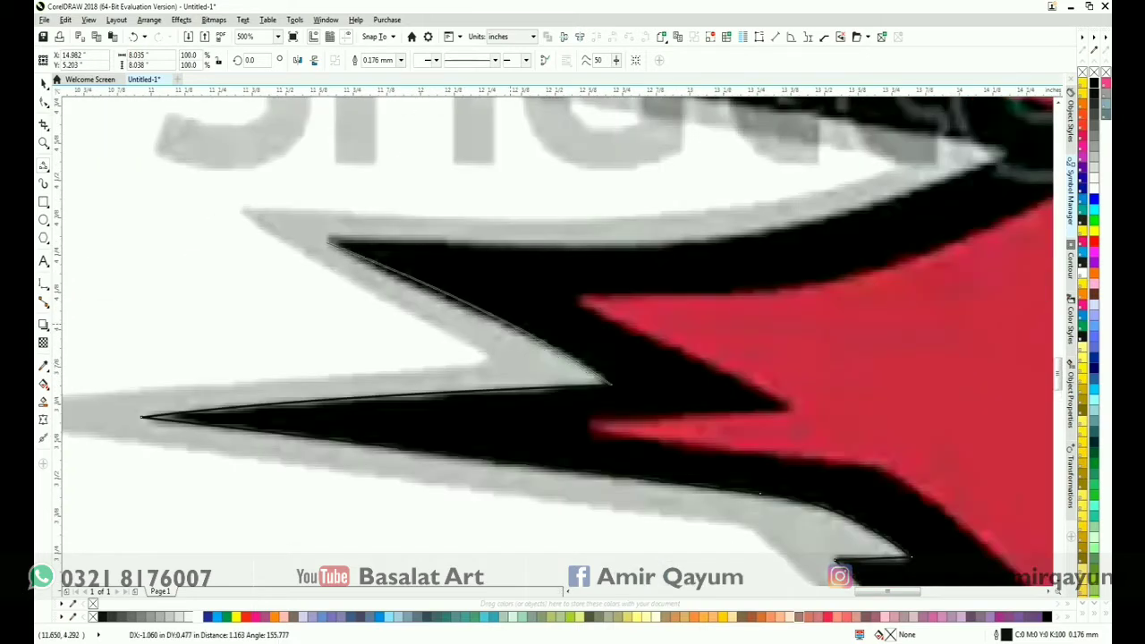
click(328, 240)
Trace the upper edge of the second mane spike to the notch and reshape its curve to the artwork.
scroll(337, 344, down, 1)
scroll(450, 172, up, 1)
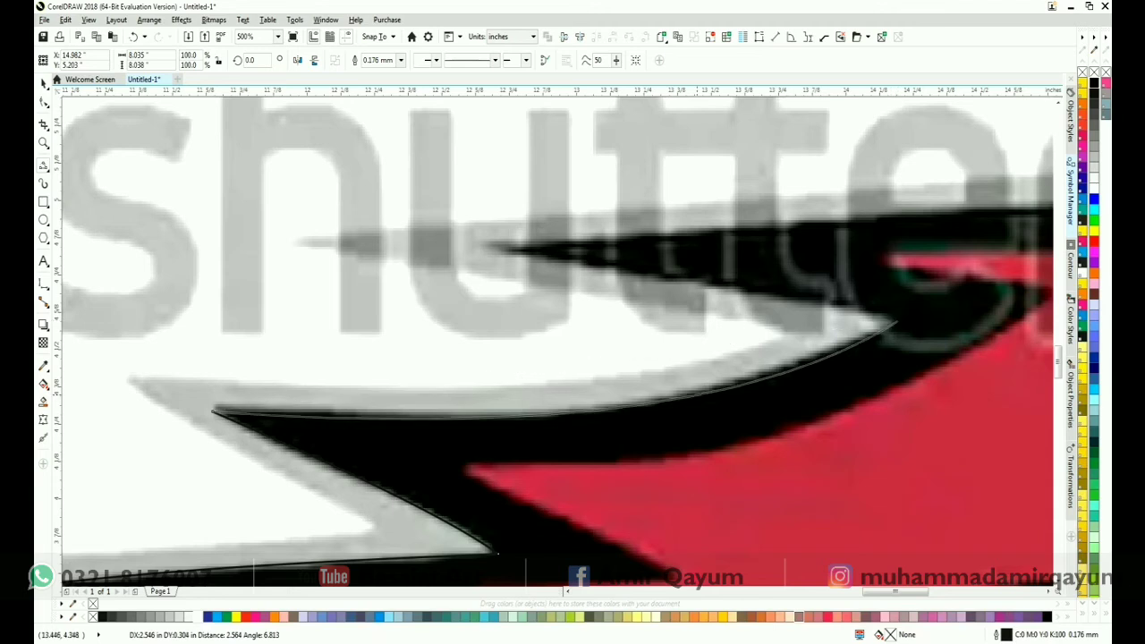
click(667, 398)
key(F10)
click(665, 398)
drag(390, 422, 391, 417)
drag(544, 417, 546, 415)
Outline both edges of the uppermost mane spike up to the back of the deer's neck.
scroll(544, 416, down, 1)
scroll(782, 310, up, 1)
key(F5)
drag(660, 429, 844, 313)
click(451, 394)
scroll(456, 360, down, 1)
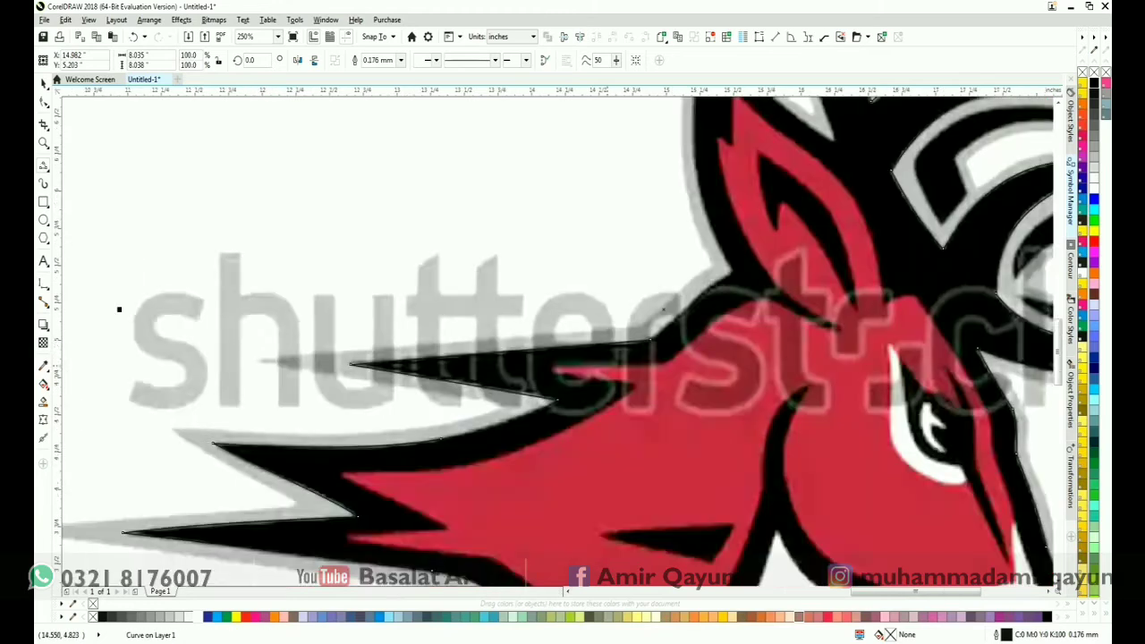
Trace the back of the neck to the base of the ear, adding a node to fit the bend.
scroll(883, 213, up, 1)
drag(417, 463, 584, 327)
click(474, 406)
key(F10)
click(469, 411)
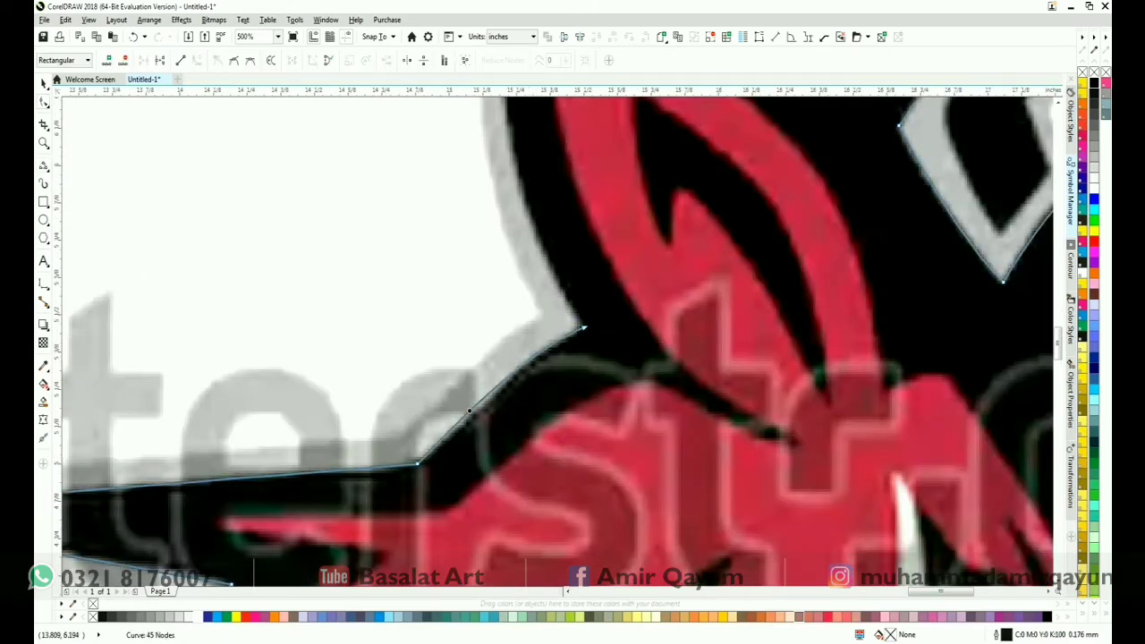
click(107, 59)
drag(469, 410, 473, 414)
drag(523, 363, 526, 366)
Trace the rear edge of the ear up to the small notch near its tip.
scroll(500, 547, down, 1)
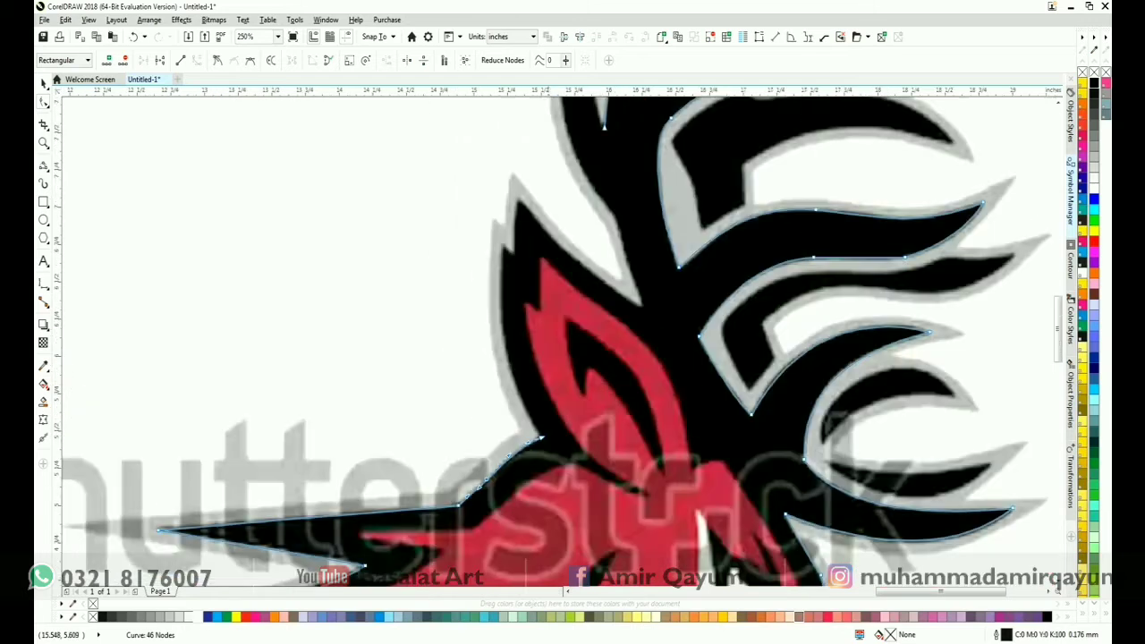
click(43, 167)
drag(542, 437, 504, 243)
click(505, 344)
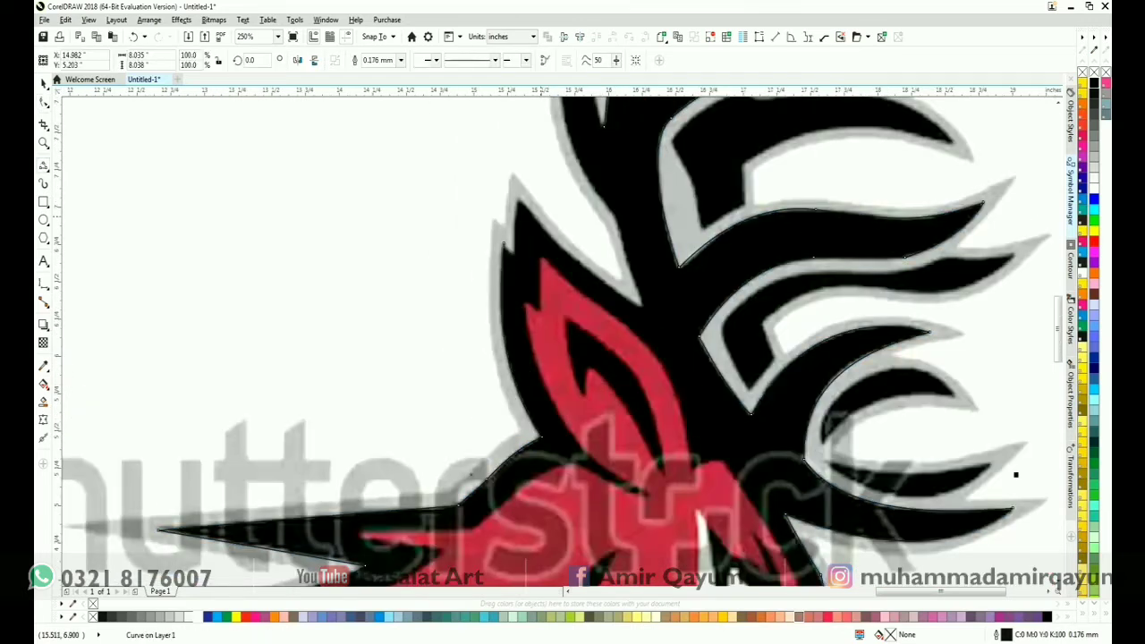
scroll(521, 227, up, 2)
scroll(516, 412, down, 1)
click(513, 260)
Continue the outline up the rear of the antler and around the small back tine to close the main silhouette.
drag(761, 478, 706, 300)
click(624, 385)
click(731, 389)
scroll(677, 510, down, 1)
mouse_move(660, 484)
mouse_down()
mouse_move(653, 244)
mouse_move(649, 395)
mouse_up()
click(609, 356)
click(637, 333)
Trace the detached tine below the topmost one as a separate closed curve.
scroll(637, 332, down, 1)
key(F2)
drag(573, 182, 796, 305)
click(288, 389)
mouse_move(288, 389)
mouse_down()
mouse_move(745, 366)
mouse_move(771, 350)
mouse_up()
click(528, 291)
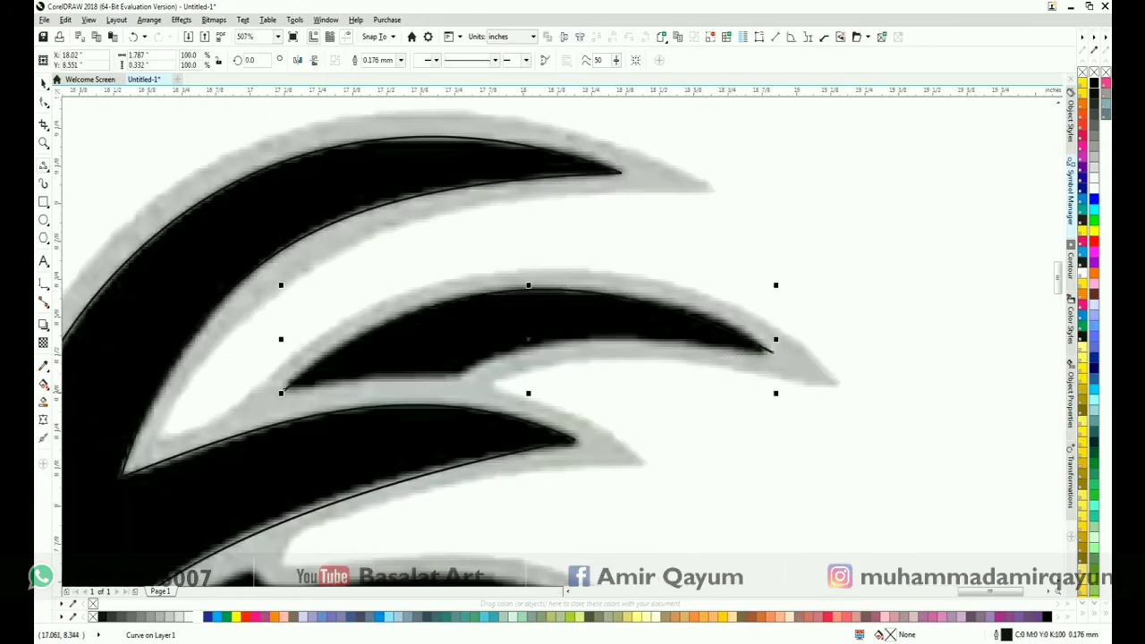
click(384, 375)
mouse_move(462, 377)
mouse_down()
mouse_move(653, 378)
mouse_move(771, 352)
mouse_up()
click(608, 340)
Adjust the nodes and handles of the detached upper tine so its curve follows the black shape.
key(F10)
click(561, 267)
double_click(526, 290)
drag(284, 390, 283, 387)
drag(351, 373, 348, 376)
drag(461, 377, 460, 374)
drag(503, 334, 521, 335)
Trace the detached middle tine with its angular base as a separate closed curve.
key(space)
key(F3)
key(F2)
drag(265, 292, 756, 537)
click(319, 537)
click(244, 331)
click(423, 203)
click(450, 227)
drag(508, 223, 412, 383)
click(752, 231)
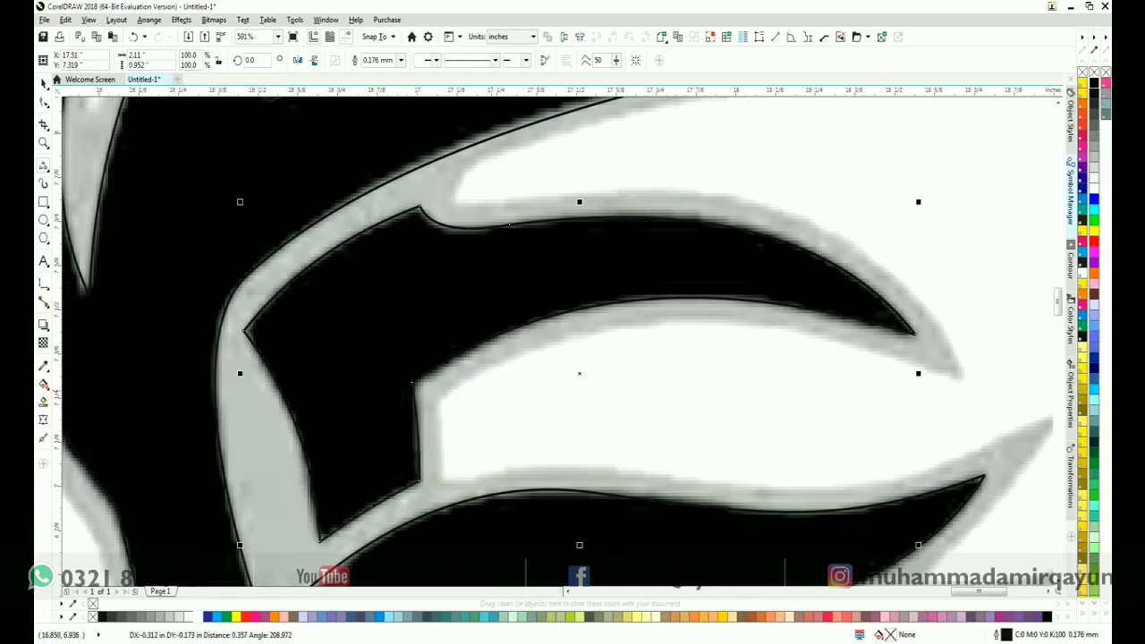
Start outlining the detached lower wavy tine, tracing its pointed base and the first part of its upper edge.
scroll(411, 383, down, 5)
scroll(572, 340, up, 5)
click(389, 436)
click(320, 278)
click(534, 145)
scroll(534, 145, up, 2)
scroll(534, 145, right, 3)
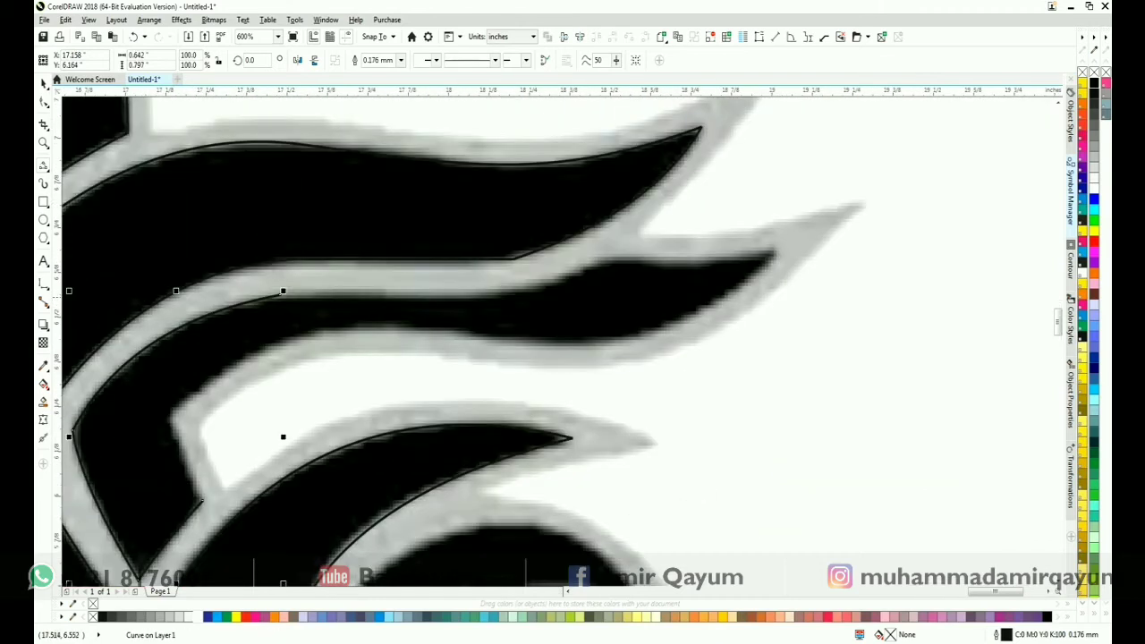
click(583, 269)
key(F10)
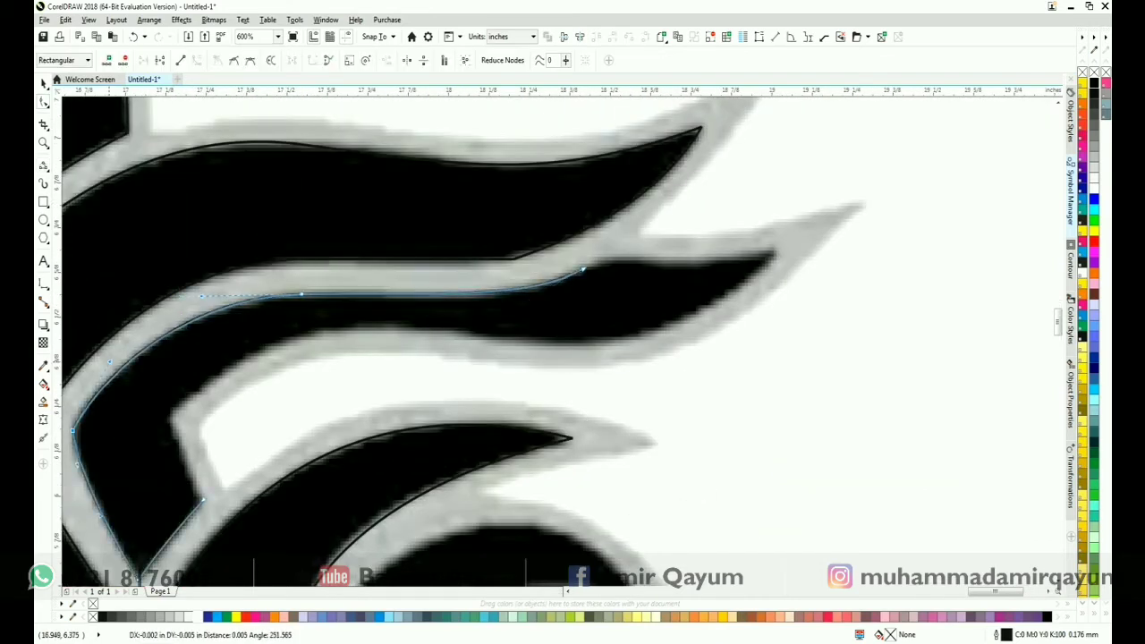
Extend the lower wavy tine's upper edge to its tip and select the node at the dip for shaping.
key(space)
drag(657, 266, 659, 258)
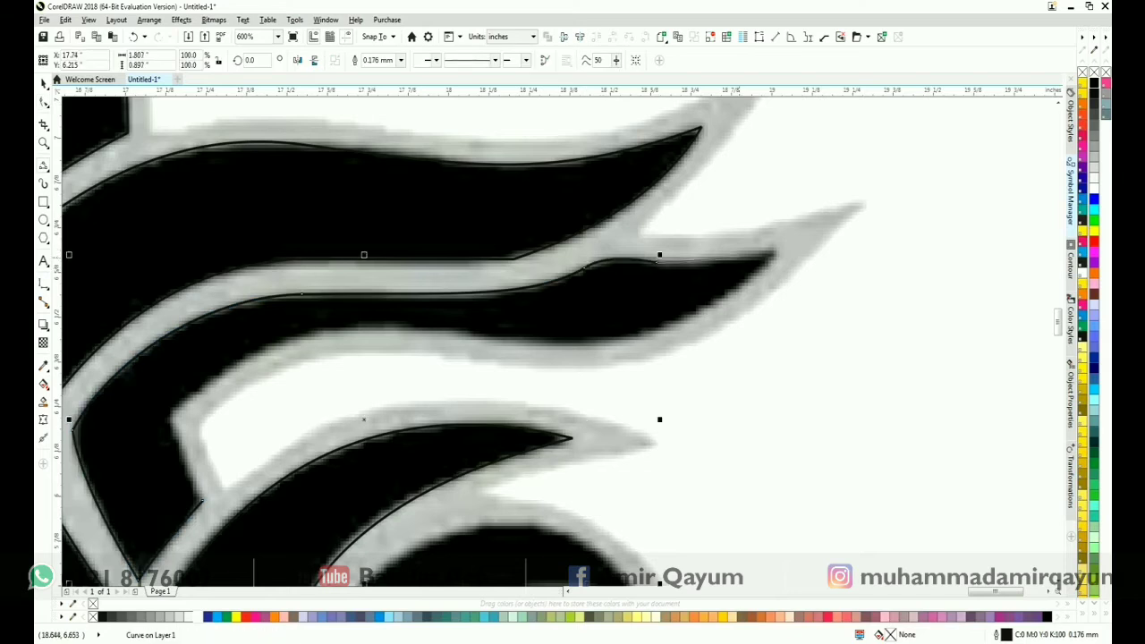
click(712, 261)
click(45, 103)
click(76, 103)
click(656, 261)
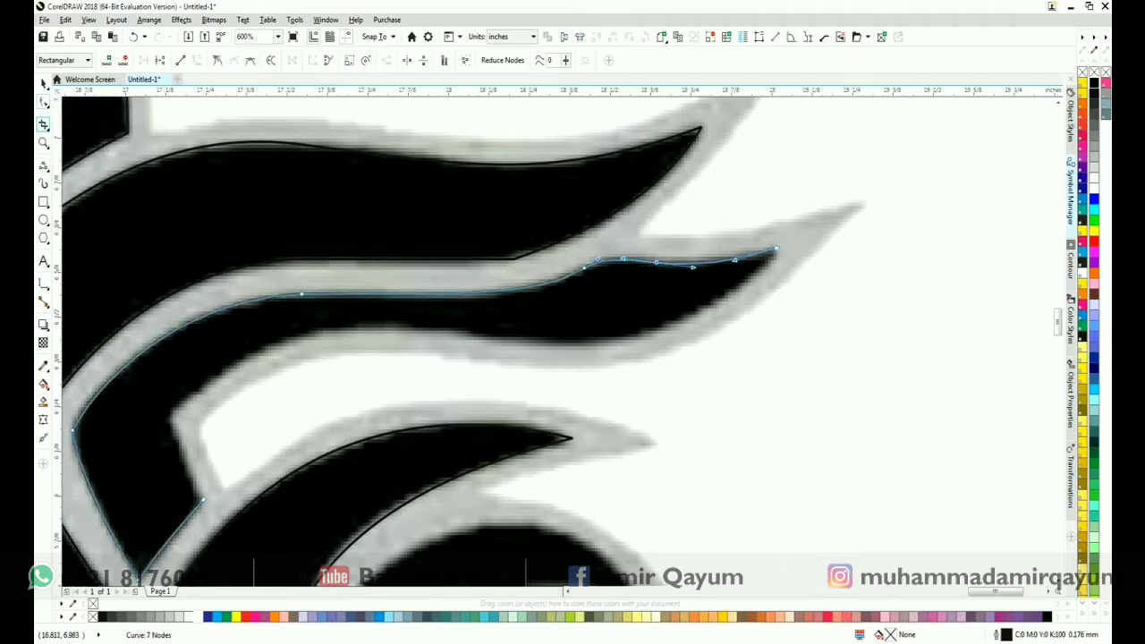
Trace the lower wavy tine's underside and inner base edge to close its curve.
click(43, 165)
drag(777, 248, 168, 417)
click(706, 312)
click(514, 339)
click(283, 357)
scroll(223, 384, down, 2)
drag(294, 276, 326, 358)
click(310, 317)
Trace the small crescent-shaped front tine as a separate closed curve and open its nodes for editing.
scroll(375, 438, down, 2)
mouse_move(420, 435)
mouse_down()
mouse_move(446, 384)
mouse_move(740, 319)
mouse_move(421, 435)
mouse_up()
click(556, 266)
click(556, 334)
key(F10)
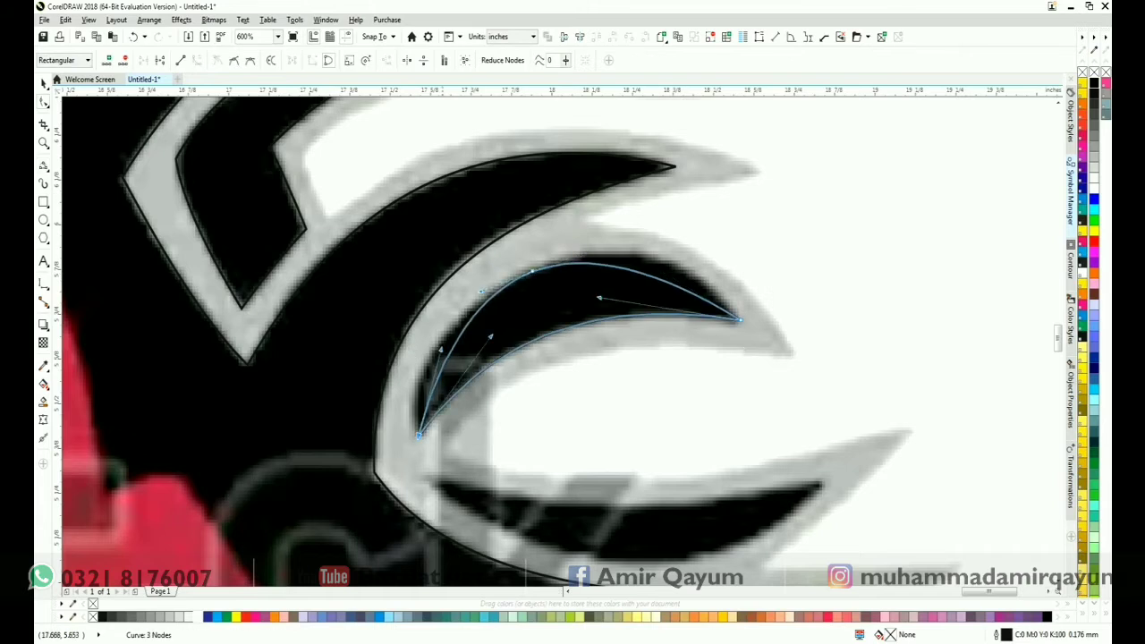
Trace the narrow tine below the crescent tine as a closed curve, bending its lower edge to match the bitmap.
scroll(555, 339, down, 2)
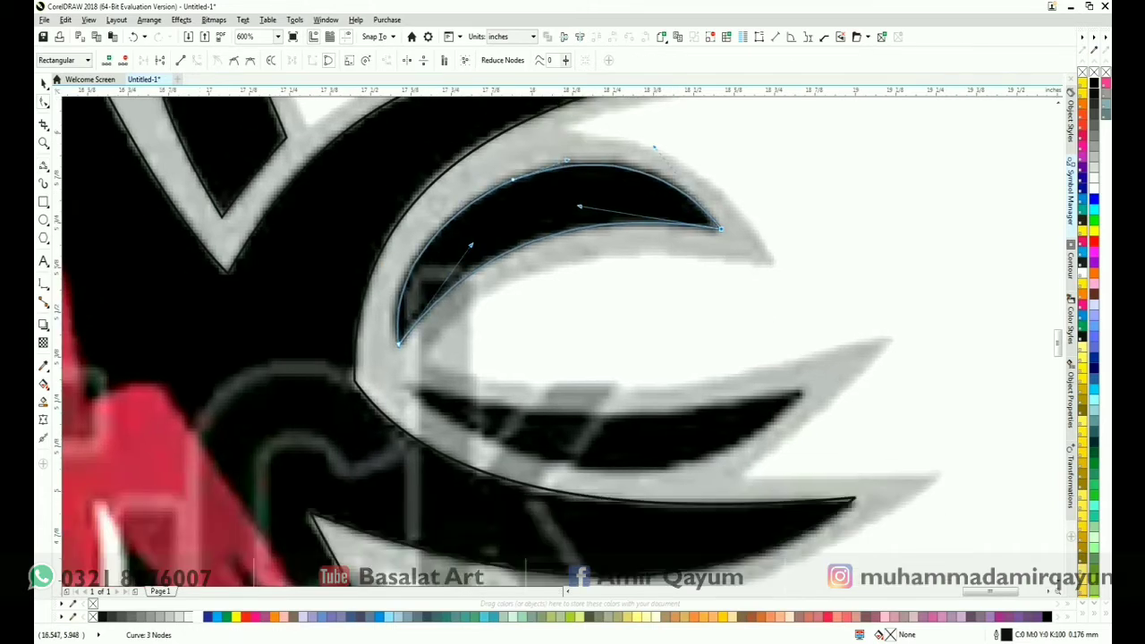
key(space)
key(space)
mouse_move(403, 382)
mouse_down()
mouse_move(809, 387)
mouse_move(403, 382)
mouse_up()
click(608, 409)
click(608, 466)
key(F10)
drag(484, 439, 455, 439)
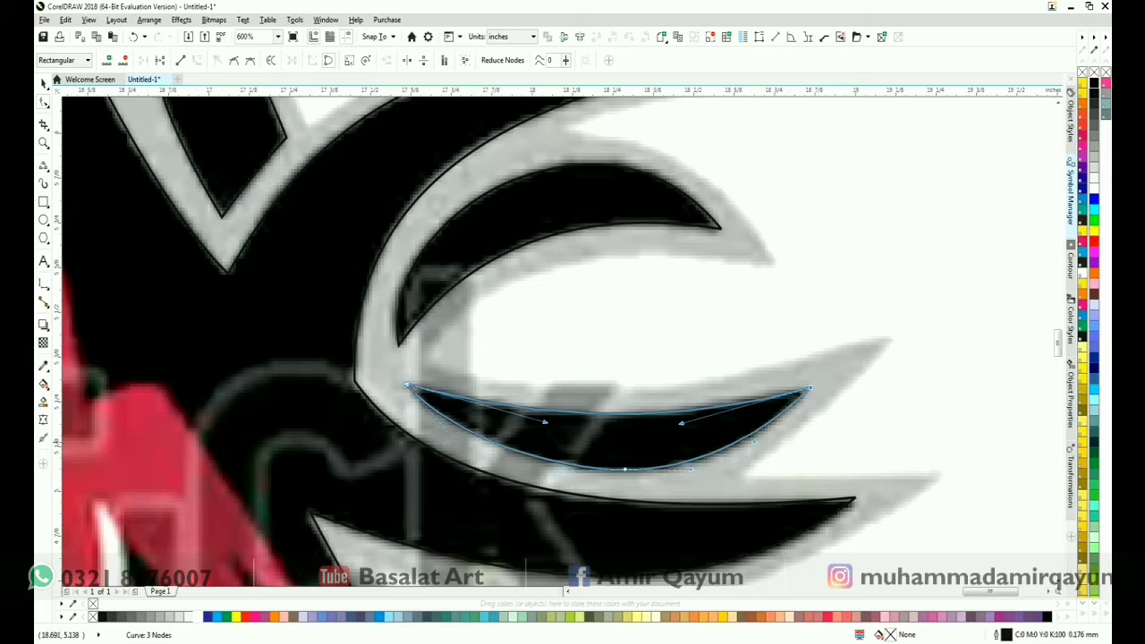
Select all the traced black silhouette and tine curves and combine them into a single curve.
scroll(799, 405, down, 3)
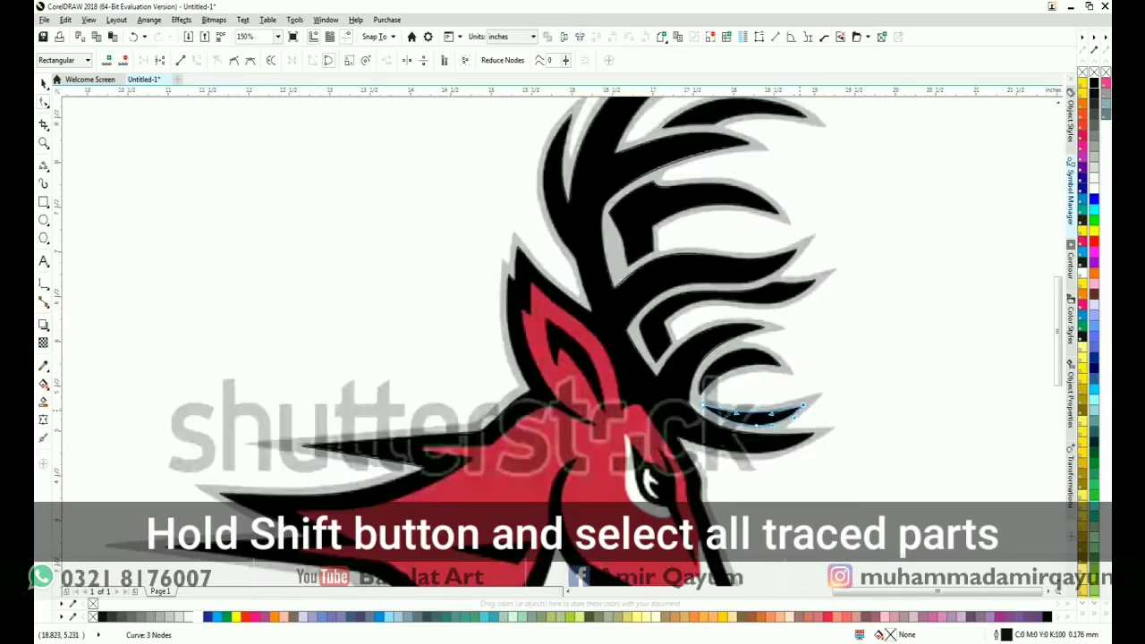
scroll(698, 380, down, 2)
key(Escape)
drag(741, 420, 687, 414)
scroll(736, 266, up, 2)
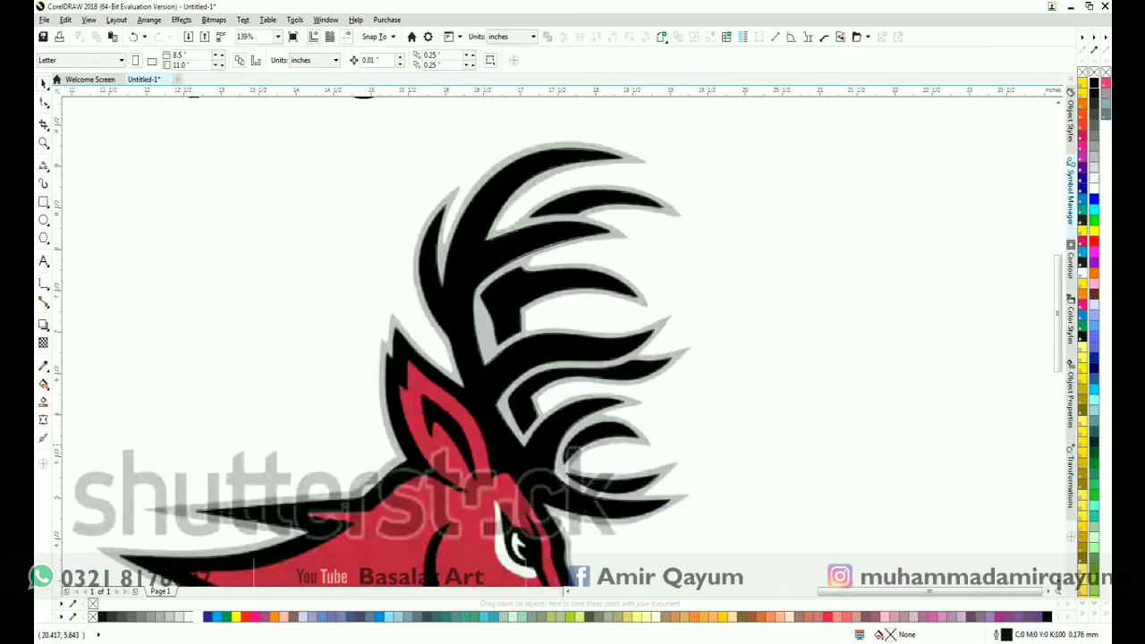
click(576, 495)
shift+click(620, 488)
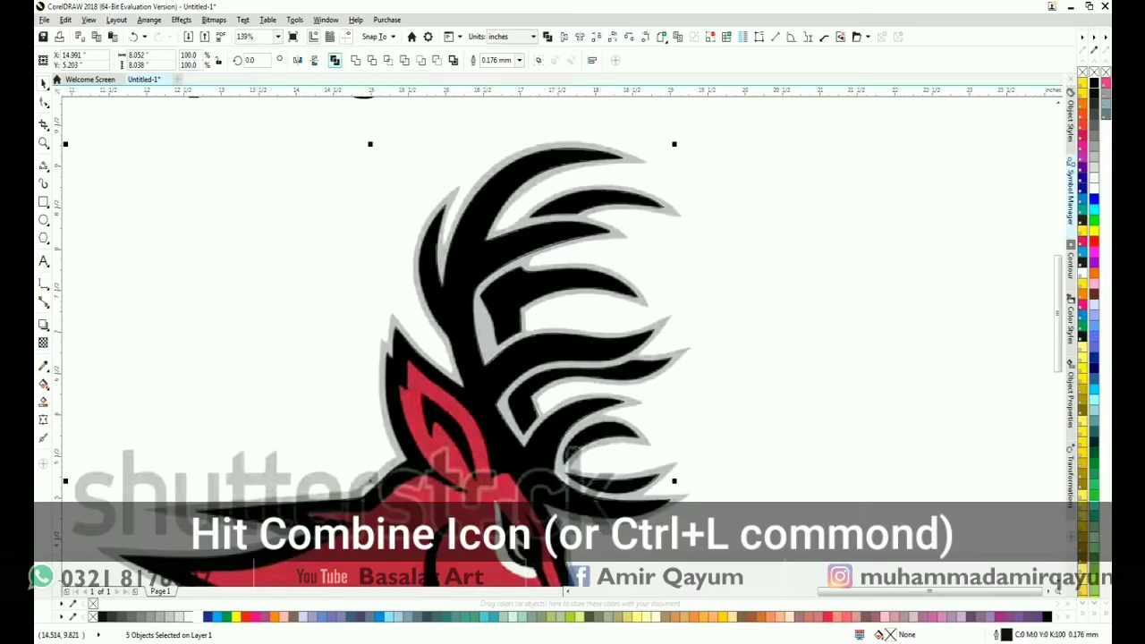
key(ctrl+l)
key(ctrl+a)
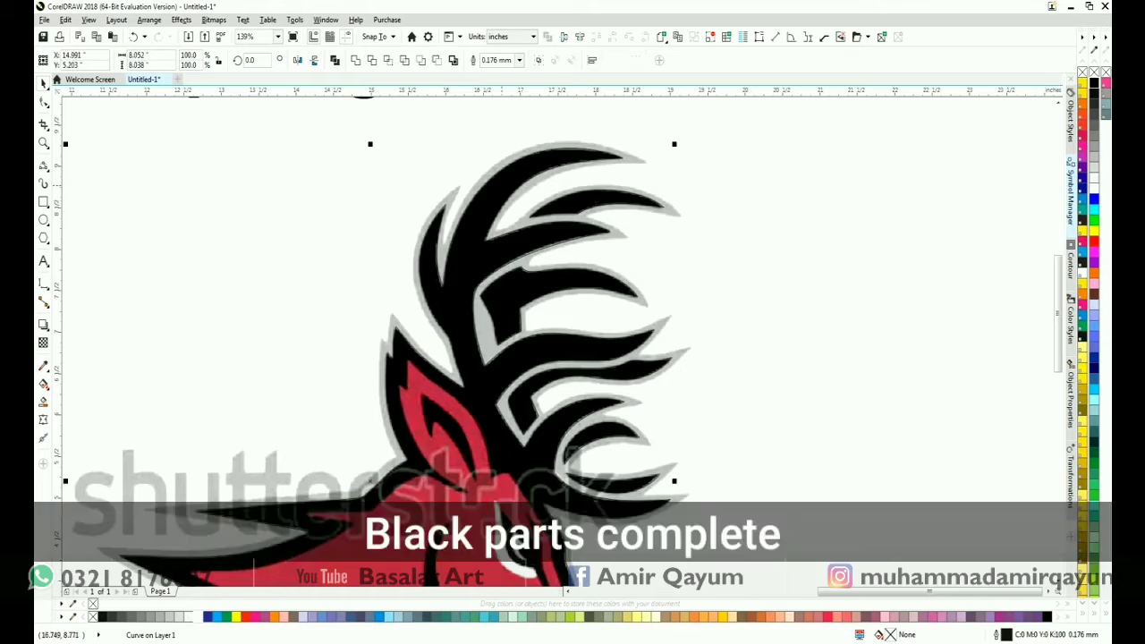
Undo the orange test fill on the combined silhouette and clear the selection.
scroll(481, 196, down, 3)
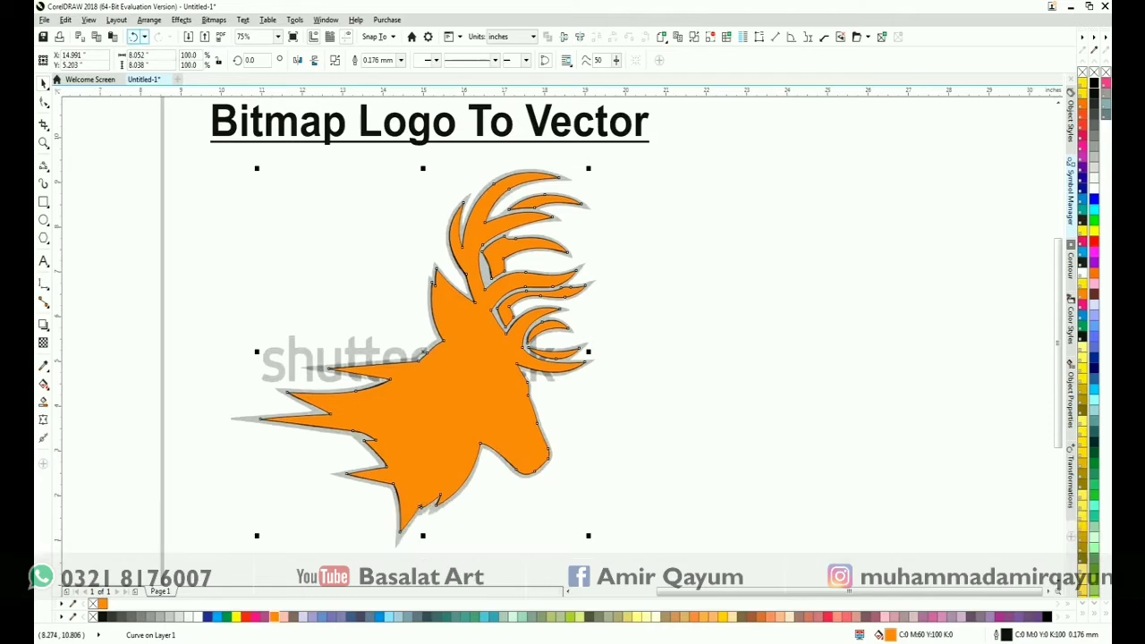
click(134, 37)
key(Escape)
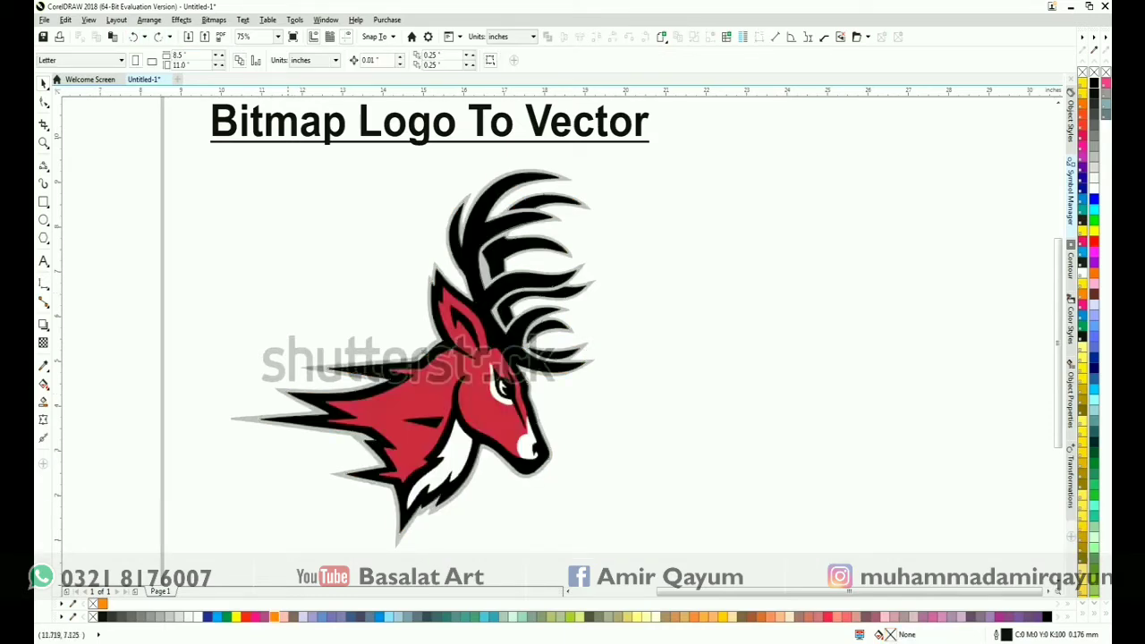
Start outlining the red area with a curve along the ear's rear edge, from its base up to the notch.
drag(494, 420, 591, 490)
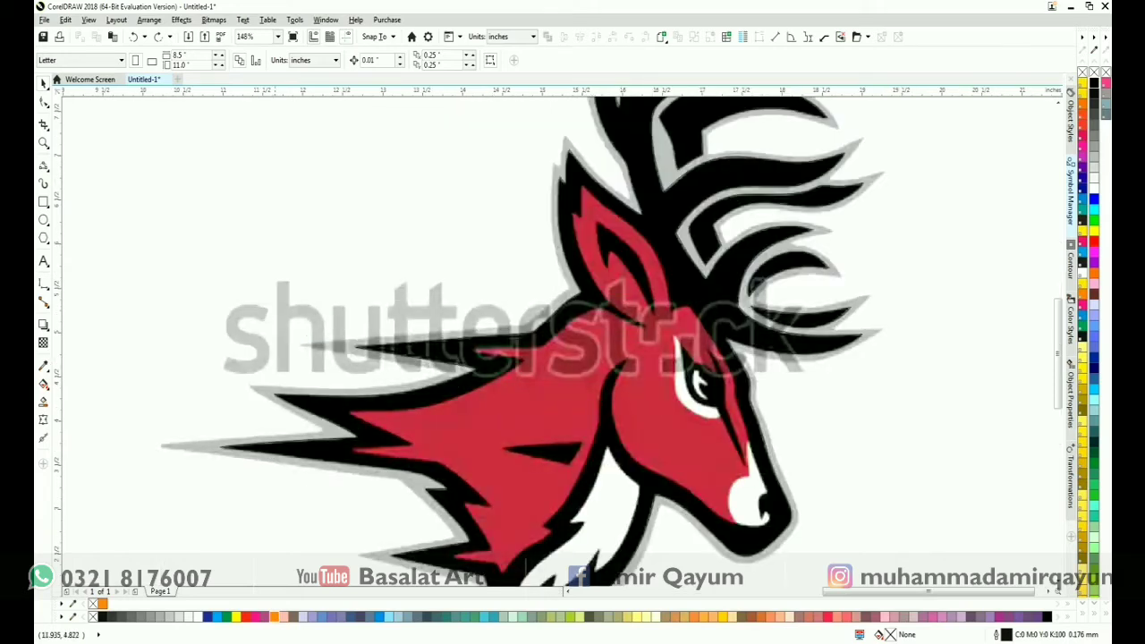
key(F5)
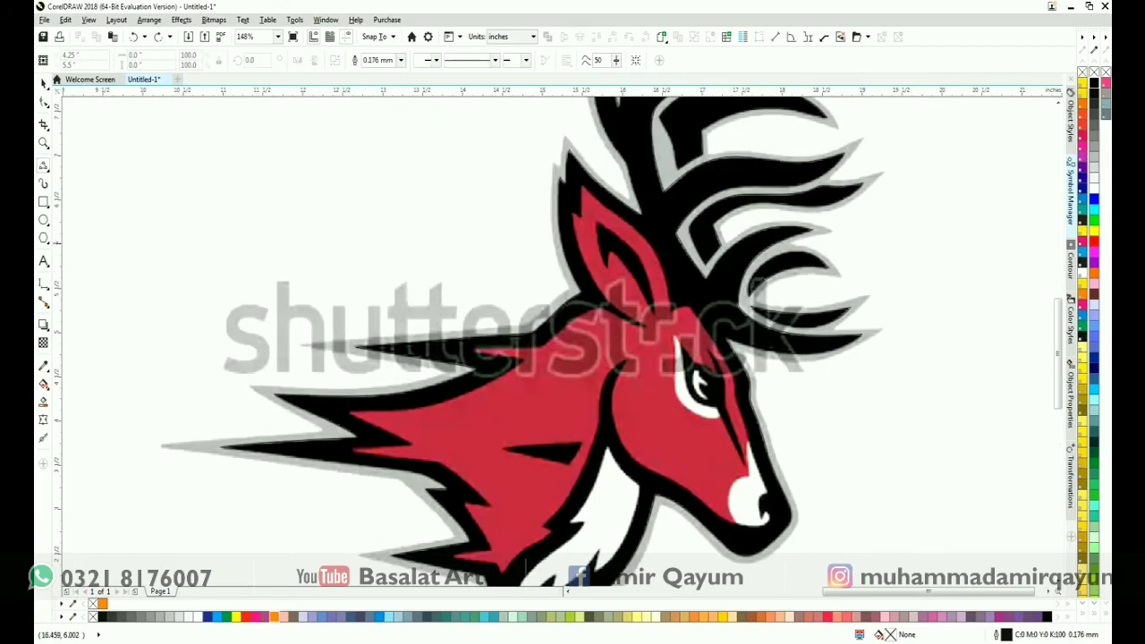
scroll(642, 269, up, 2)
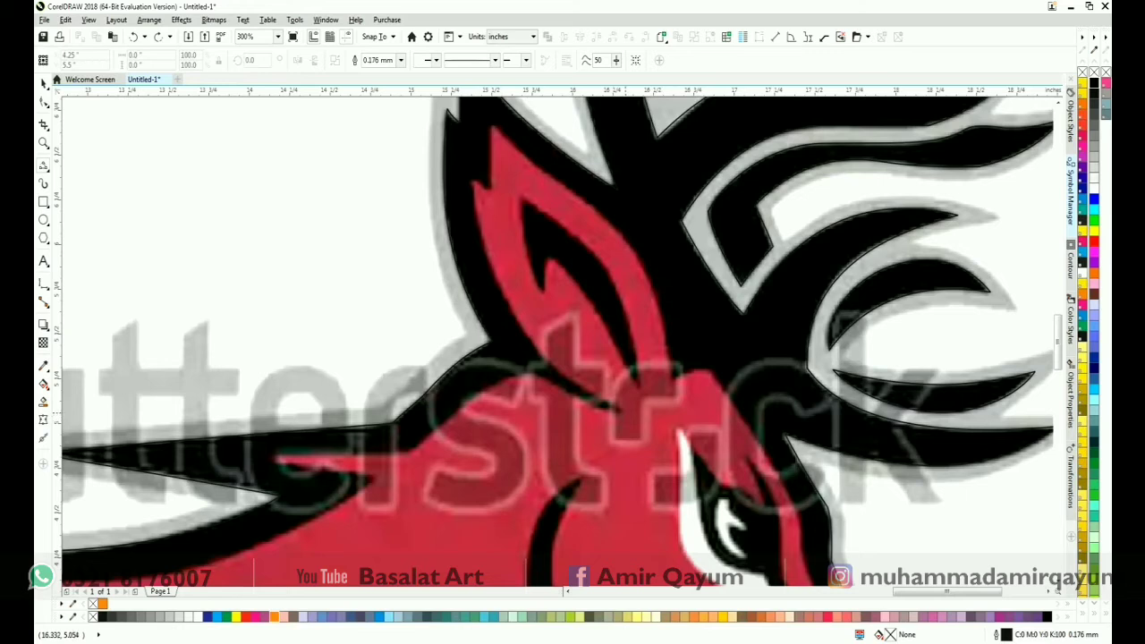
click(618, 408)
drag(472, 179, 471, 179)
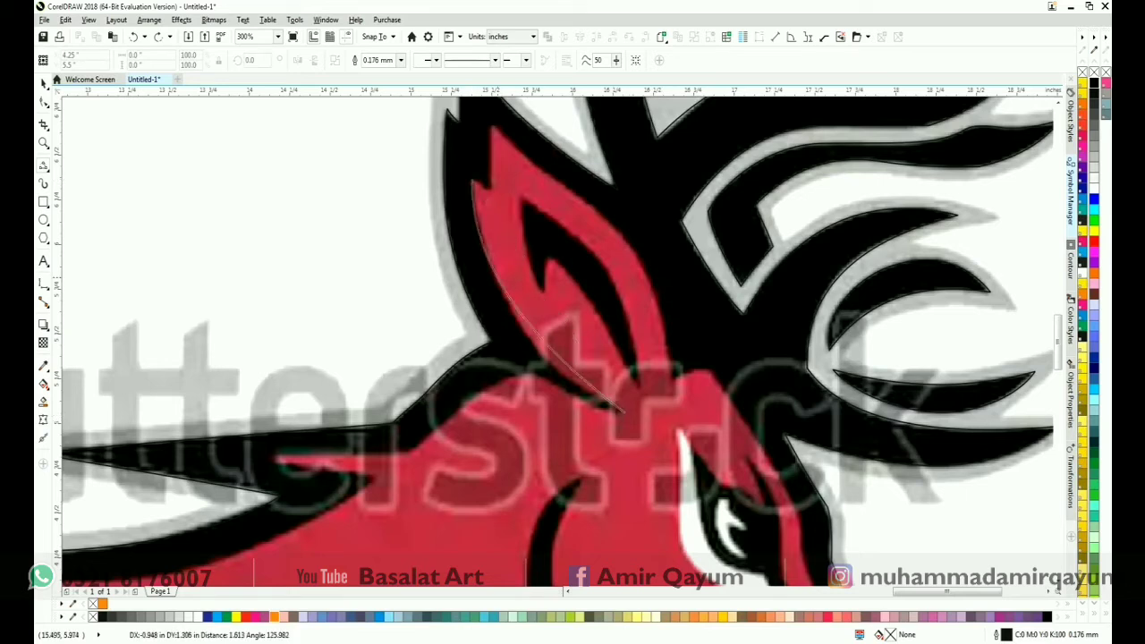
click(517, 322)
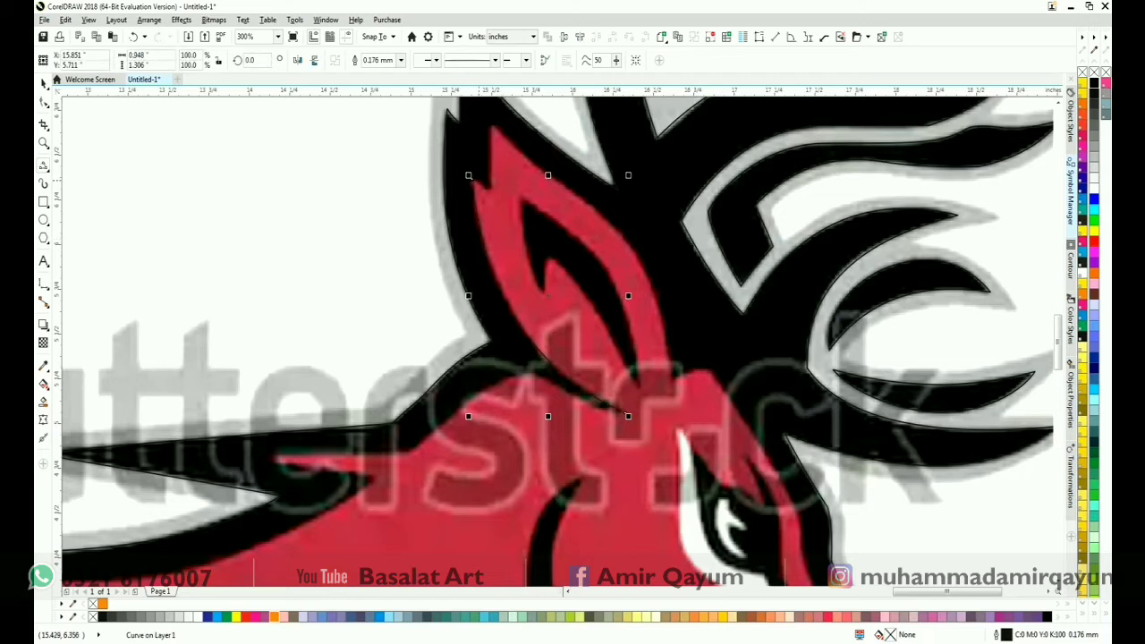
click(472, 179)
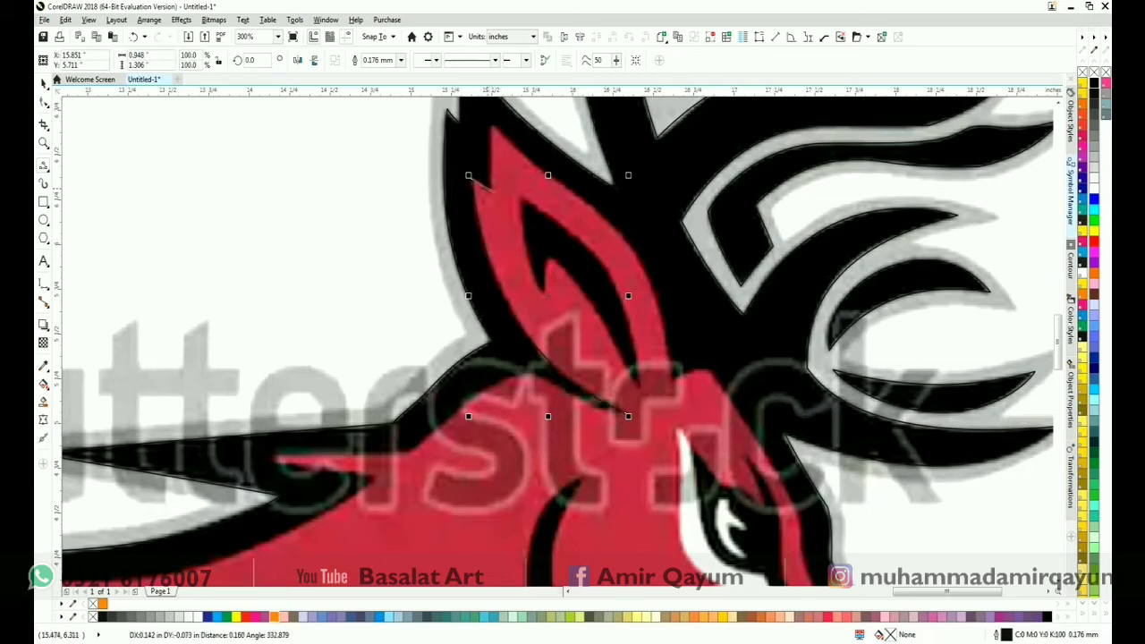
Continue the red outline around the ear's notch and tip, down its front edge and over the forehead bump.
click(495, 189)
drag(495, 191, 583, 198)
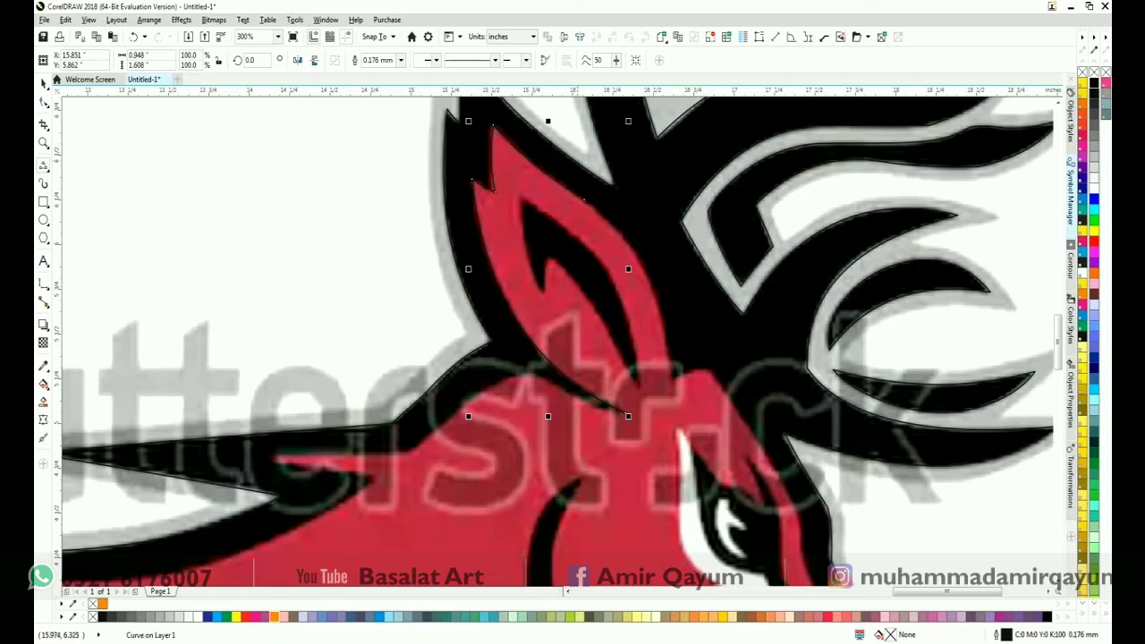
drag(620, 254, 676, 381)
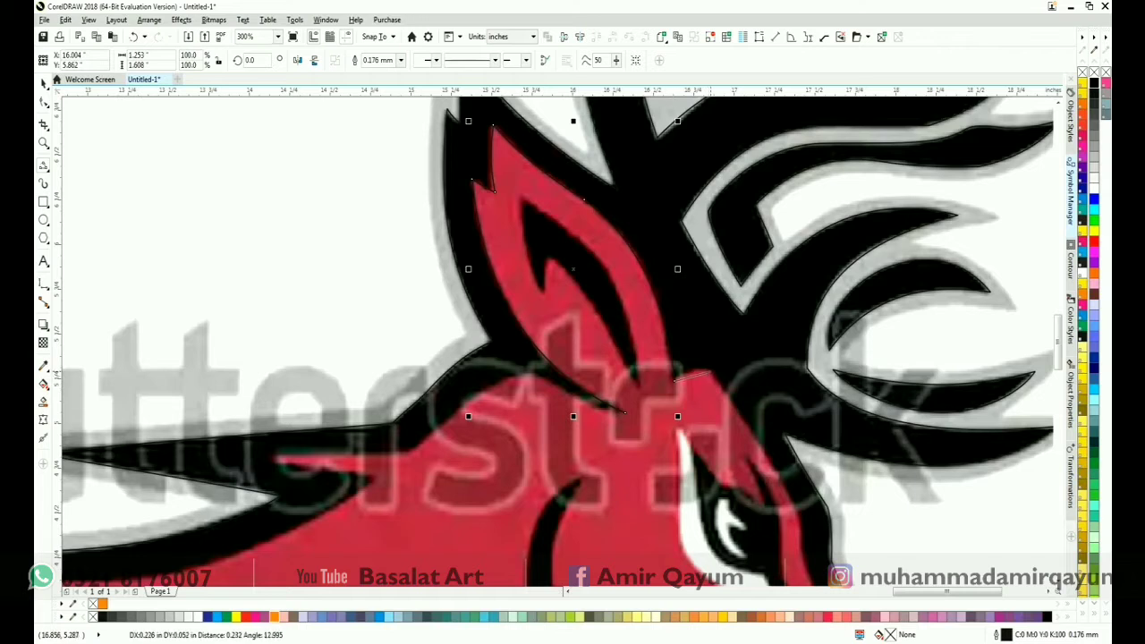
click(694, 372)
drag(728, 373, 656, 380)
click(652, 369)
Extend the red outline down the front of the face to the nose and shape its nodes to follow the black border.
scroll(657, 376, down, 1)
double_click(720, 514)
click(234, 60)
drag(643, 270, 646, 277)
click(652, 319)
drag(668, 386, 659, 331)
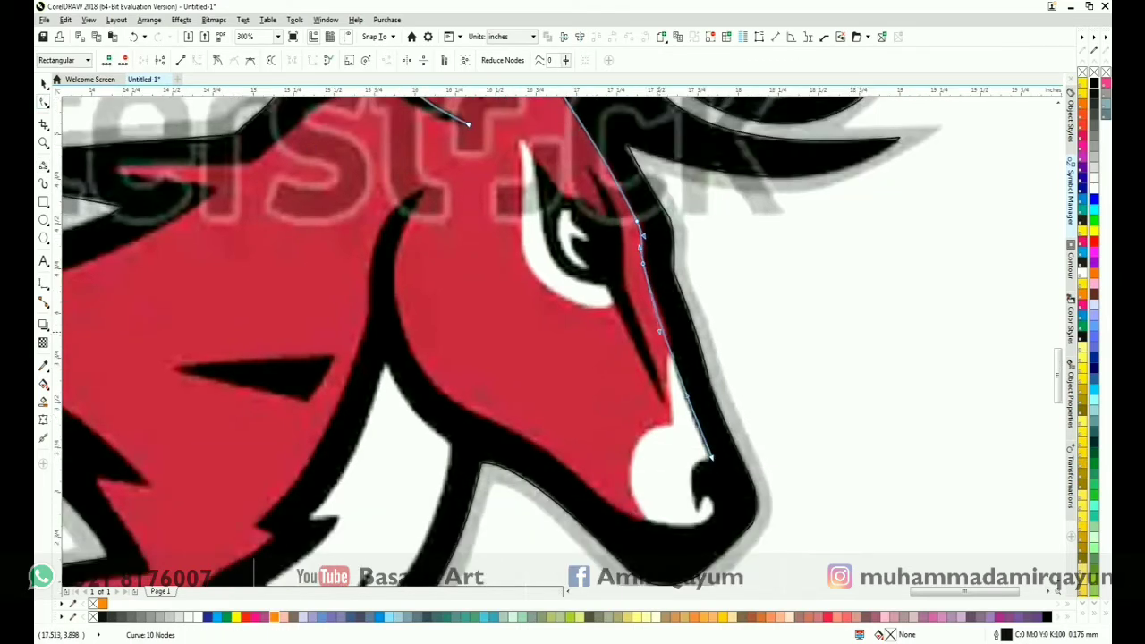
scroll(662, 358, down, 1)
Trace the outline around the nostril hook and the curved underside of the white muzzle patch.
key(space)
scroll(707, 376, up, 1)
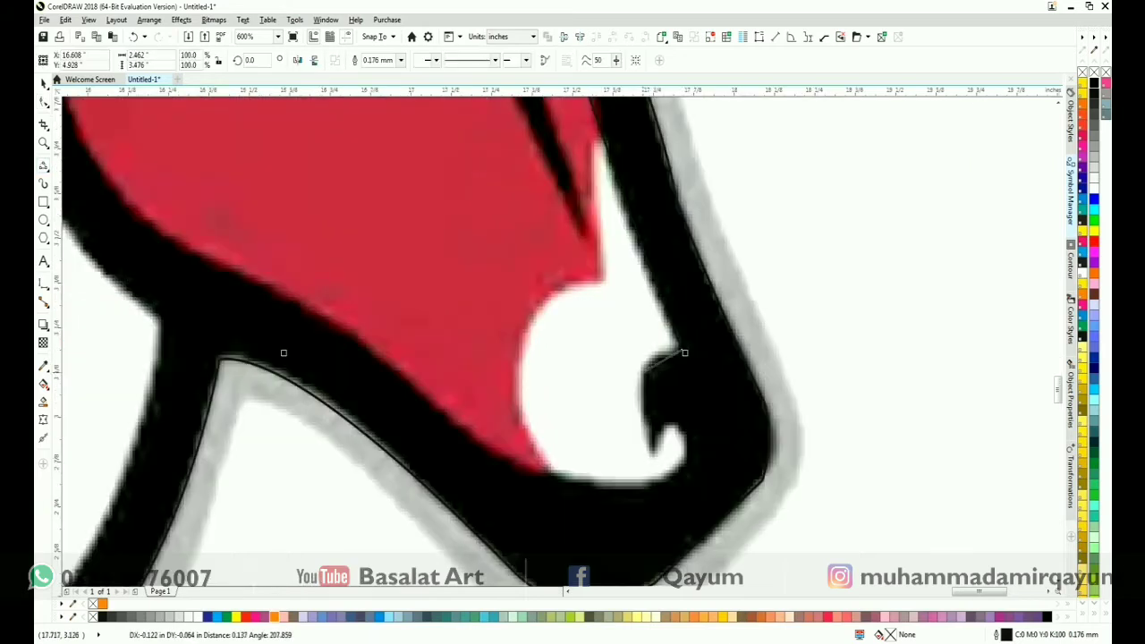
drag(681, 351, 662, 358)
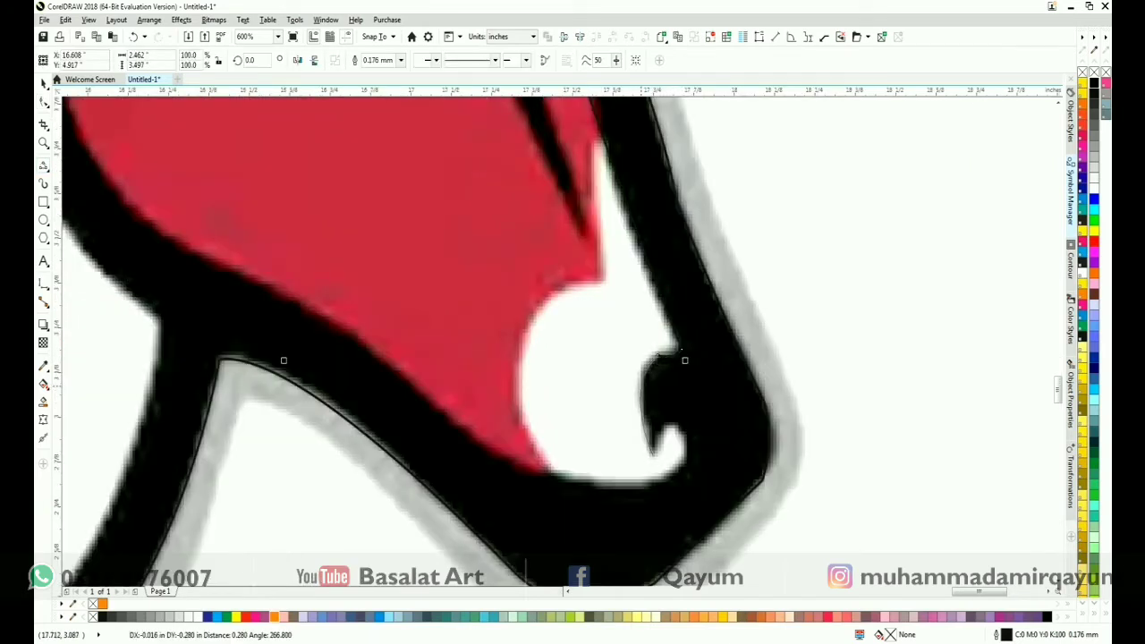
click(686, 454)
drag(654, 484, 470, 431)
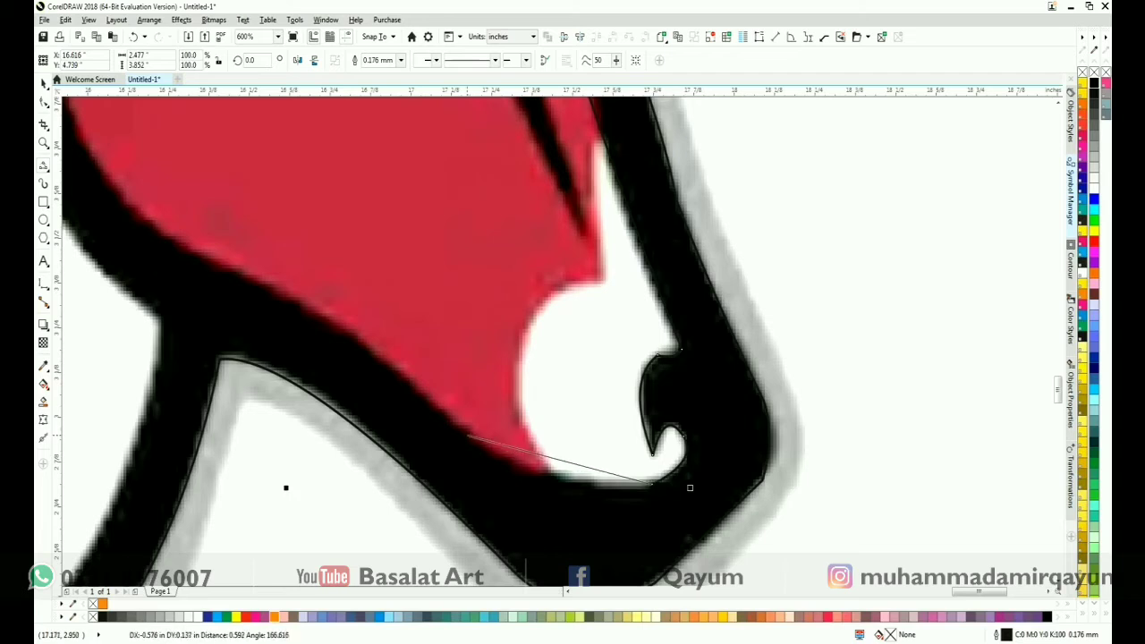
click(587, 486)
Extend the red outline along the jaw toward the cheek and turn the jaw node into a cusp for shaping.
scroll(705, 465, down, 1)
drag(587, 448, 454, 363)
click(452, 359)
click(377, 251)
key(F10)
click(452, 358)
key(c)
drag(367, 305, 370, 308)
Add a node on the jaw curve and adjust the nodes and handles to fit the jaw and cheek edge.
double_click(513, 396)
drag(514, 396, 514, 388)
drag(408, 320, 410, 323)
drag(485, 338, 449, 371)
drag(454, 363, 449, 358)
drag(369, 312, 376, 314)
drag(514, 388, 627, 420)
click(586, 449)
key(c)
Trace from the cheek stripe down the red neck's front edge, around the chest notch and out to the lowest spike.
click(43, 166)
drag(530, 202, 475, 322)
click(489, 236)
drag(489, 236, 551, 176)
mouse_move(536, 261)
mouse_down()
mouse_move(424, 473)
mouse_move(513, 382)
mouse_up()
click(497, 382)
click(454, 415)
click(406, 465)
click(310, 429)
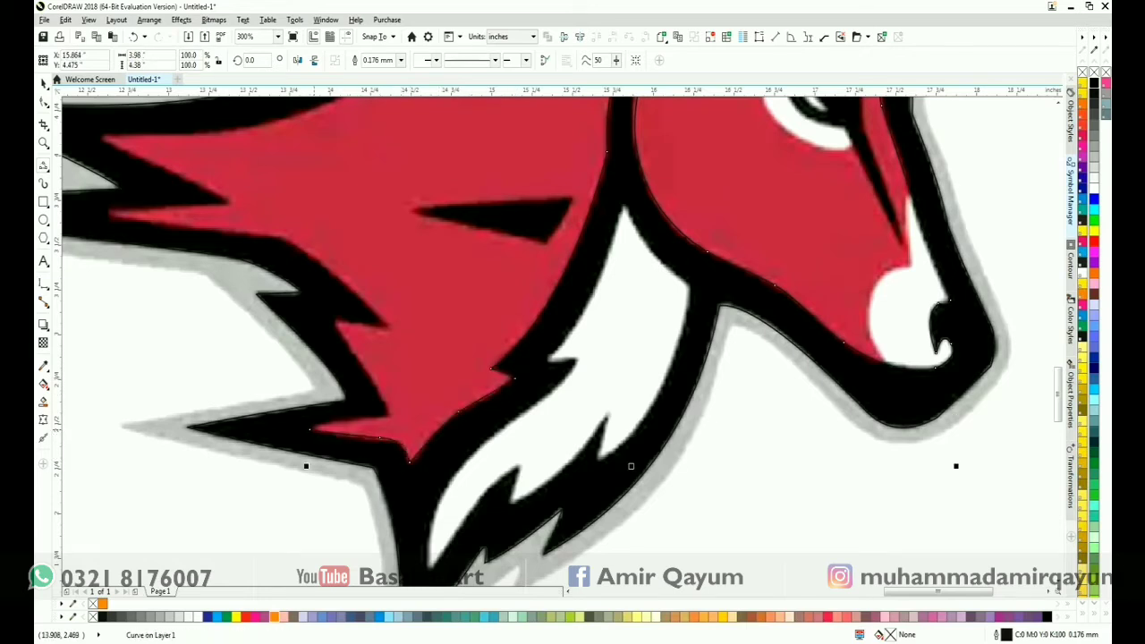
Continue the red outline along the jagged rear edge of the neck, around its notches and backward-pointing spikes.
click(334, 319)
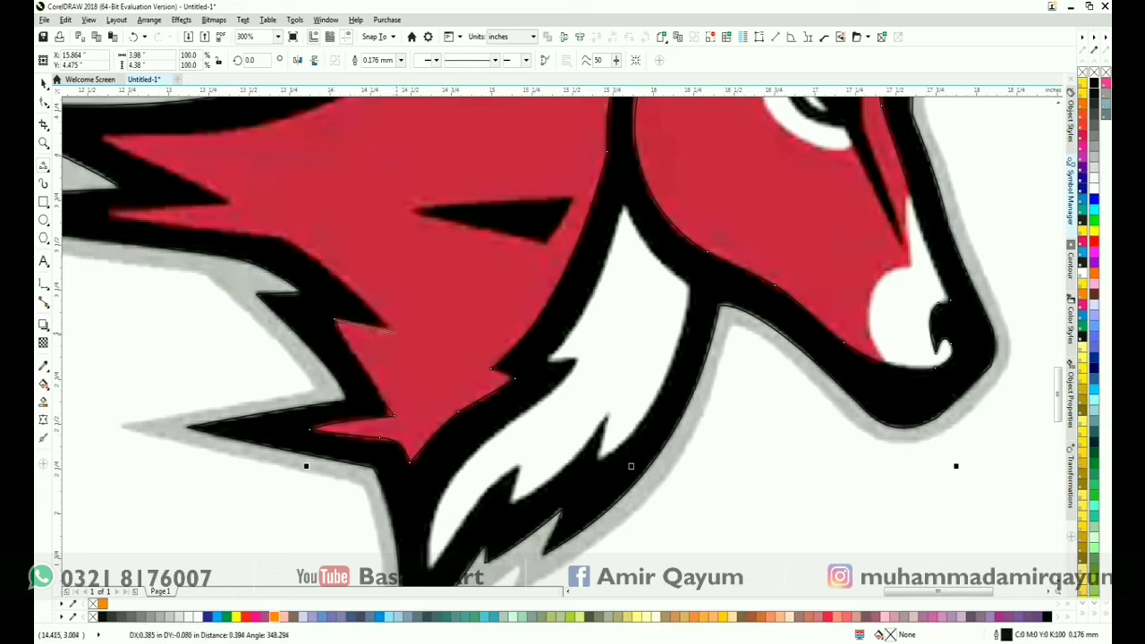
drag(393, 330, 284, 238)
click(334, 274)
drag(334, 274, 427, 317)
drag(377, 282, 202, 258)
click(202, 258)
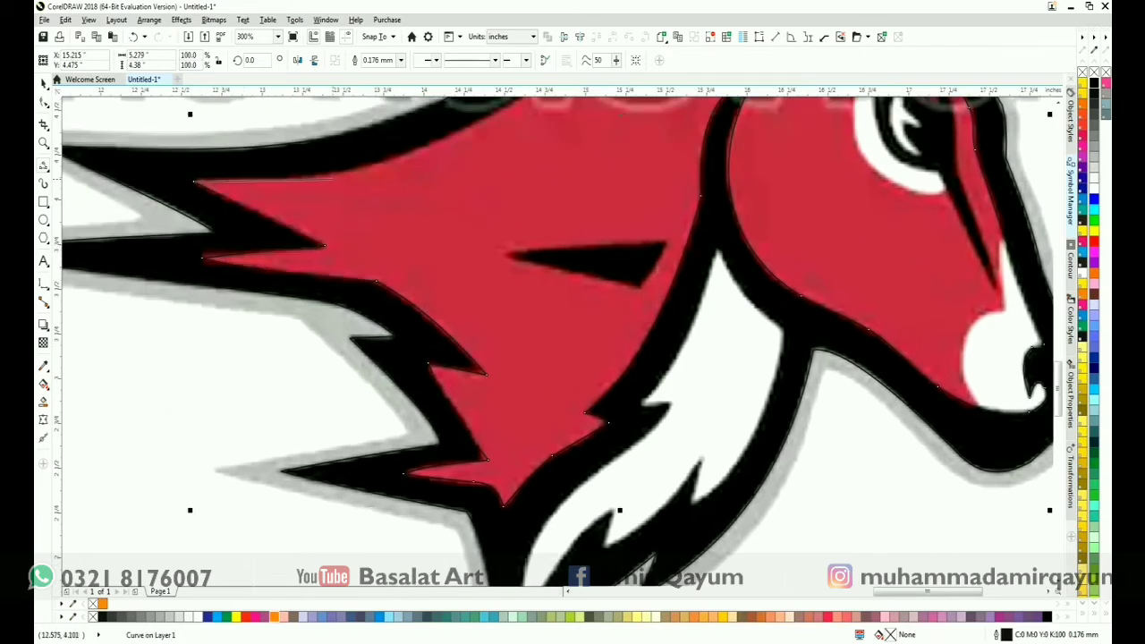
Trace the upper rear edge of the red neck up to the inner corner below the small spike and adjust its middle node.
scroll(304, 179, down, 2)
scroll(432, 223, up, 2)
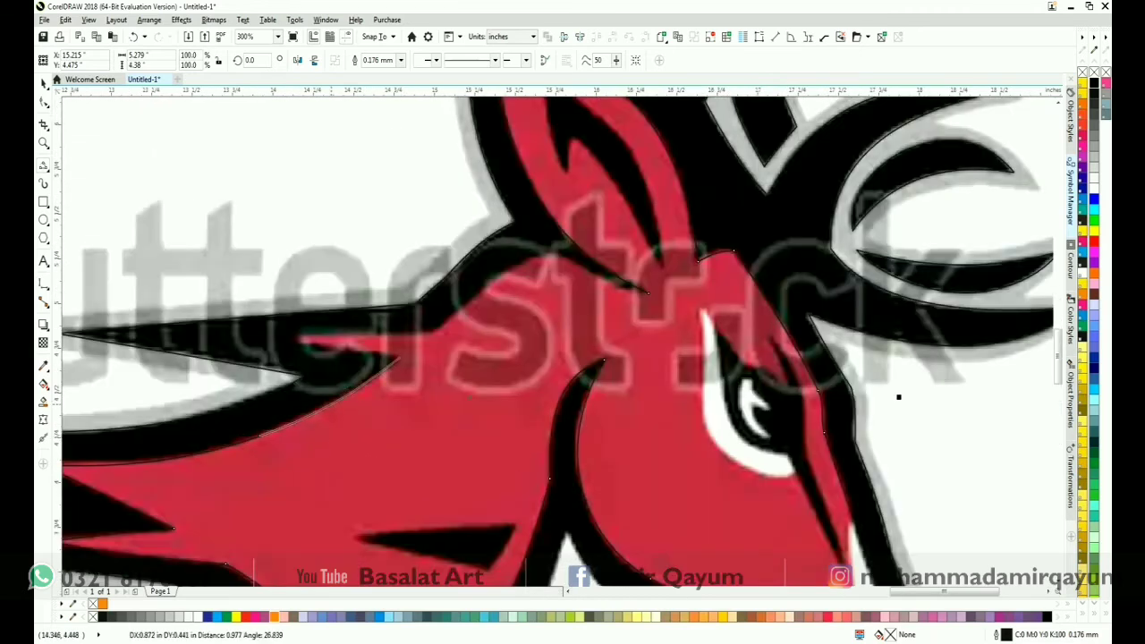
click(400, 358)
key(F10)
click(260, 437)
key(c)
Trace the lower edge of the small red spike to its tip and undo the stray segment.
click(43, 167)
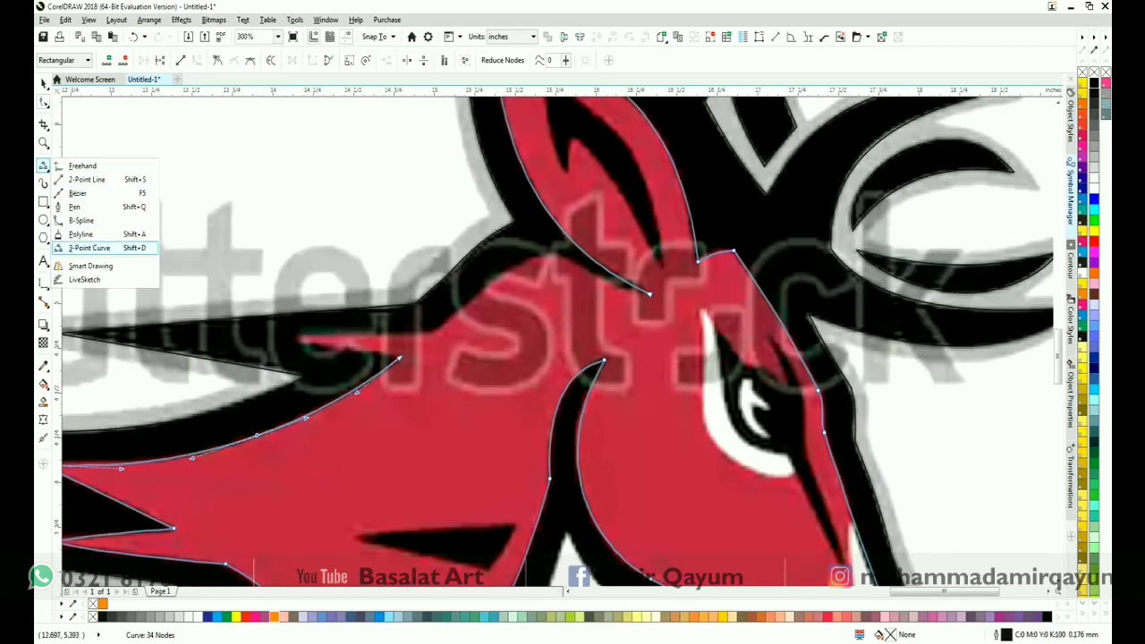
click(85, 243)
click(296, 341)
mouse_move(400, 358)
mouse_down()
mouse_move(297, 342)
mouse_move(434, 332)
mouse_up()
click(279, 338)
scroll(295, 342, up, 2)
key(ctrl+z)
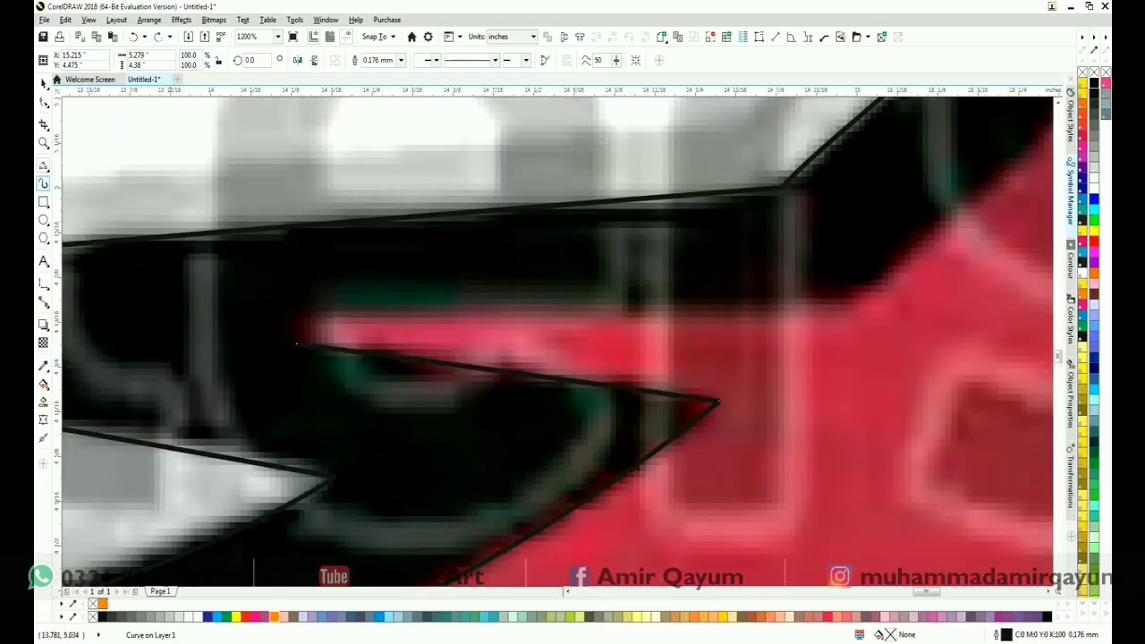
Trace the small spike's upper edge and the nape curve to the ear base, closing the red outline.
drag(297, 342, 850, 306)
scroll(849, 305, down, 1)
drag(294, 421, 717, 349)
click(384, 366)
click(515, 272)
click(638, 327)
Shape the nape curve's nodes between the small spike and the ear base to fit the red edge.
key(F10)
drag(420, 259, 508, 292)
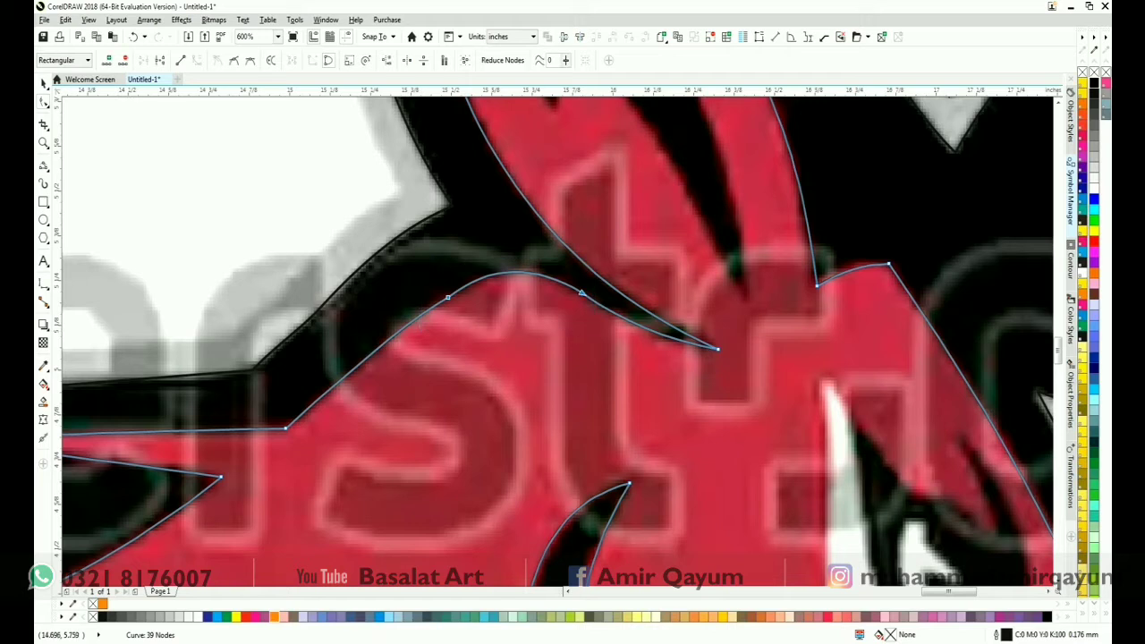
click(233, 60)
scroll(557, 340, down, 3)
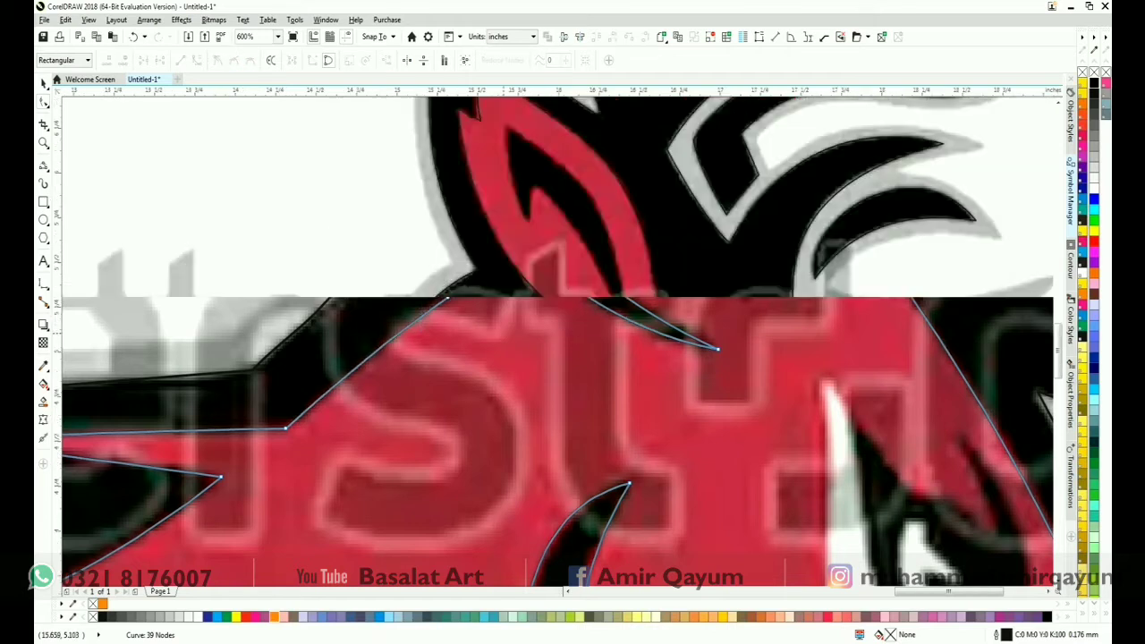
Try yellow and red fills on the closed outline of the red area.
key(space)
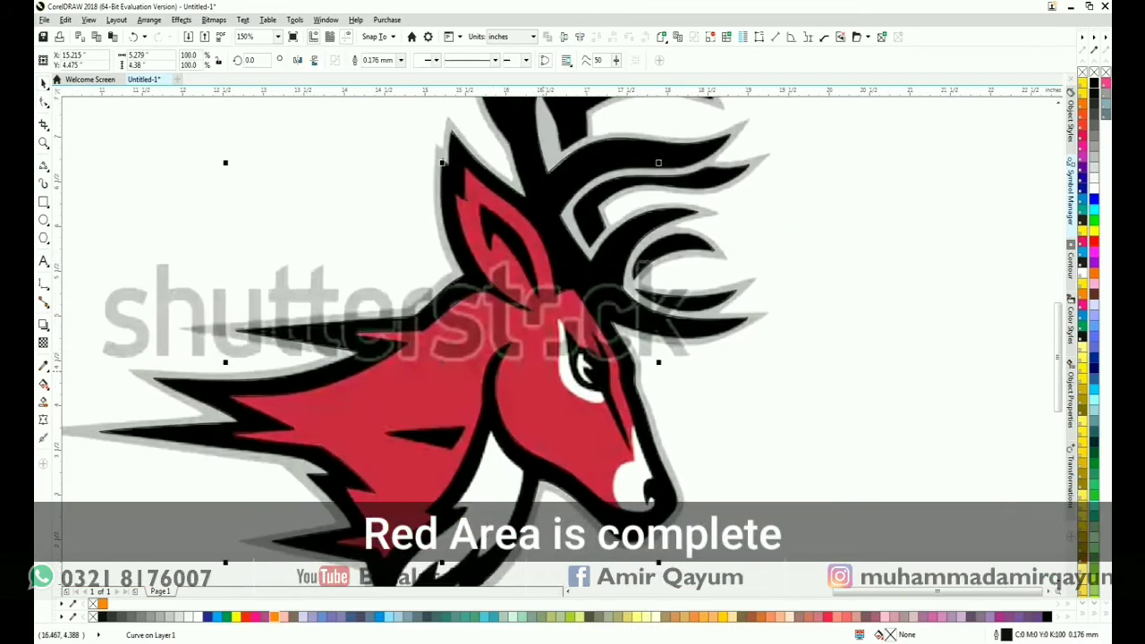
click(237, 616)
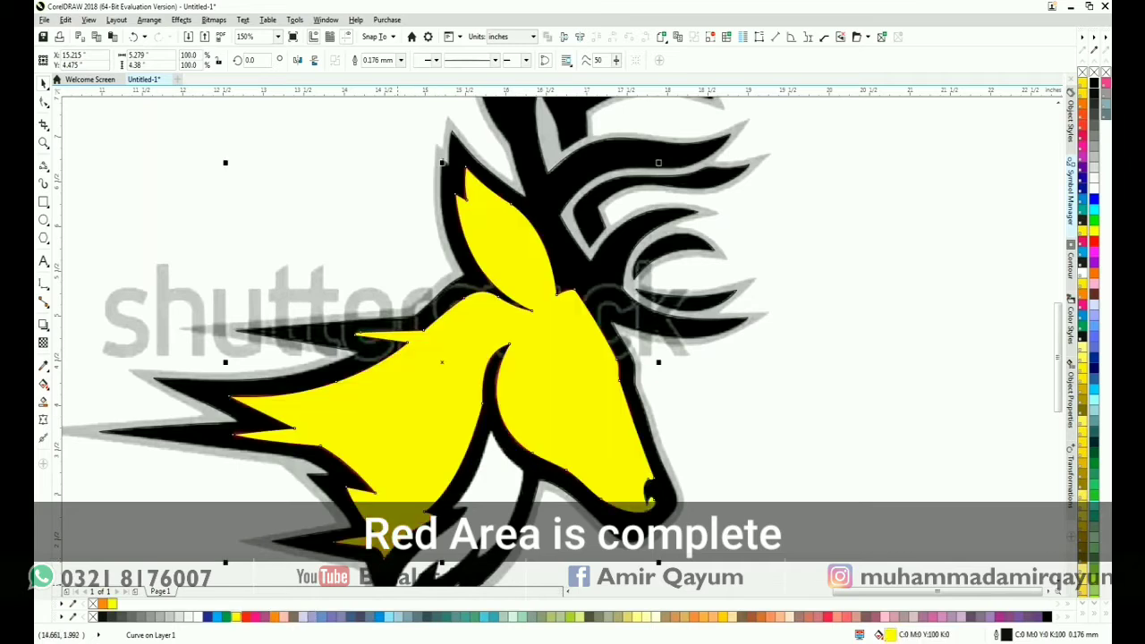
click(246, 616)
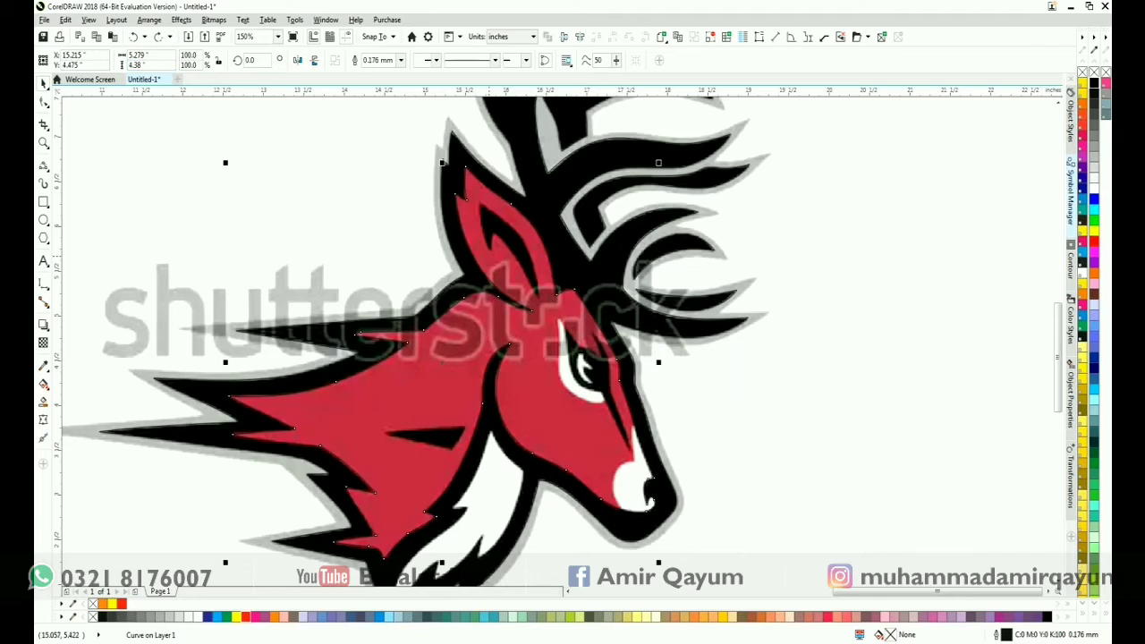
Trace the left edge of the black inner-ear mark with a curve from its lower point up to the top tip.
scroll(524, 205, up, 1)
click(43, 102)
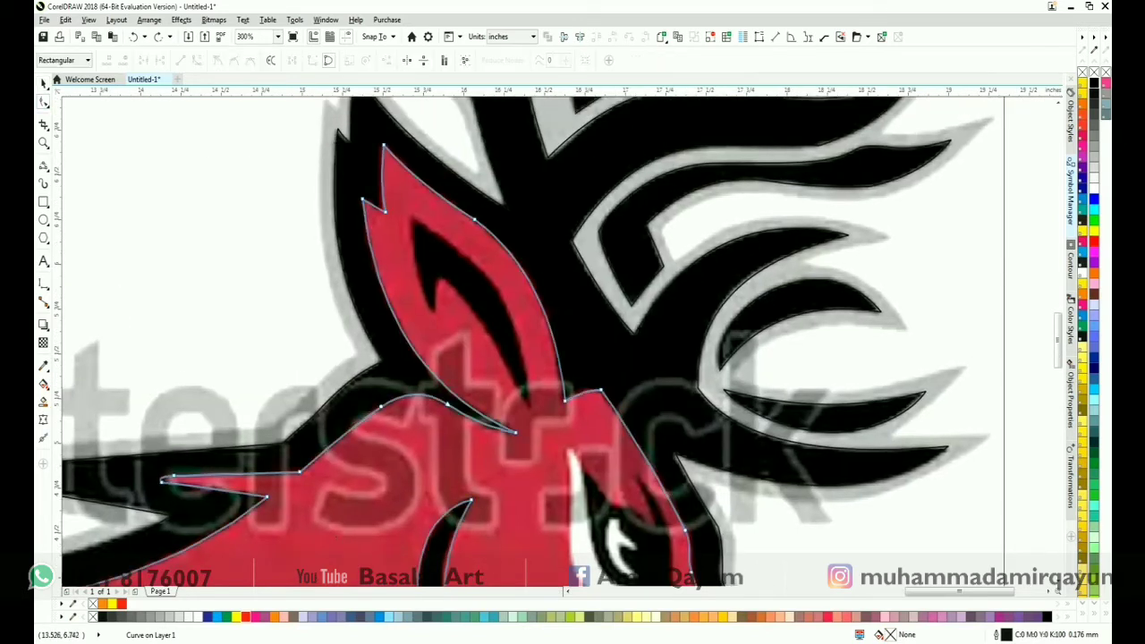
key(space)
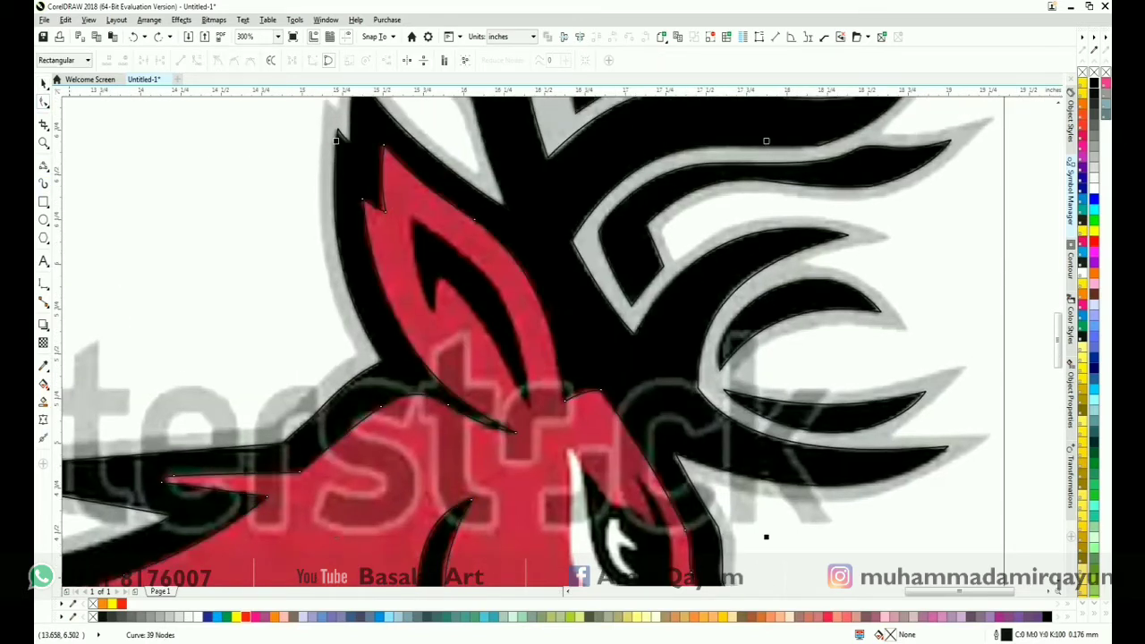
drag(431, 300, 410, 170)
drag(409, 222, 505, 307)
key(Escape)
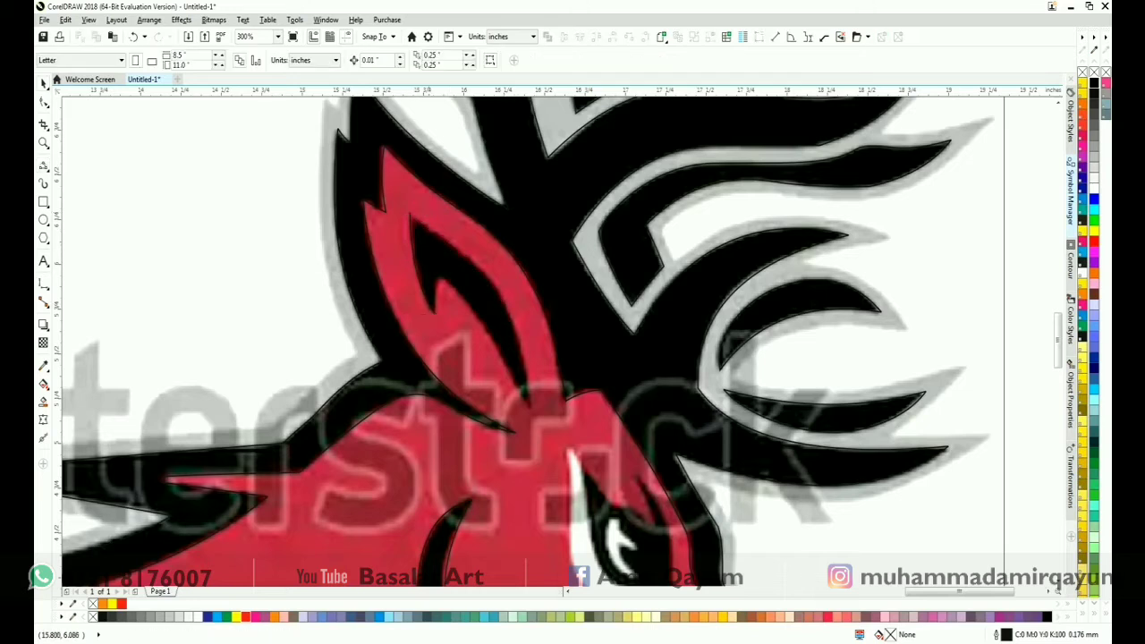
click(413, 236)
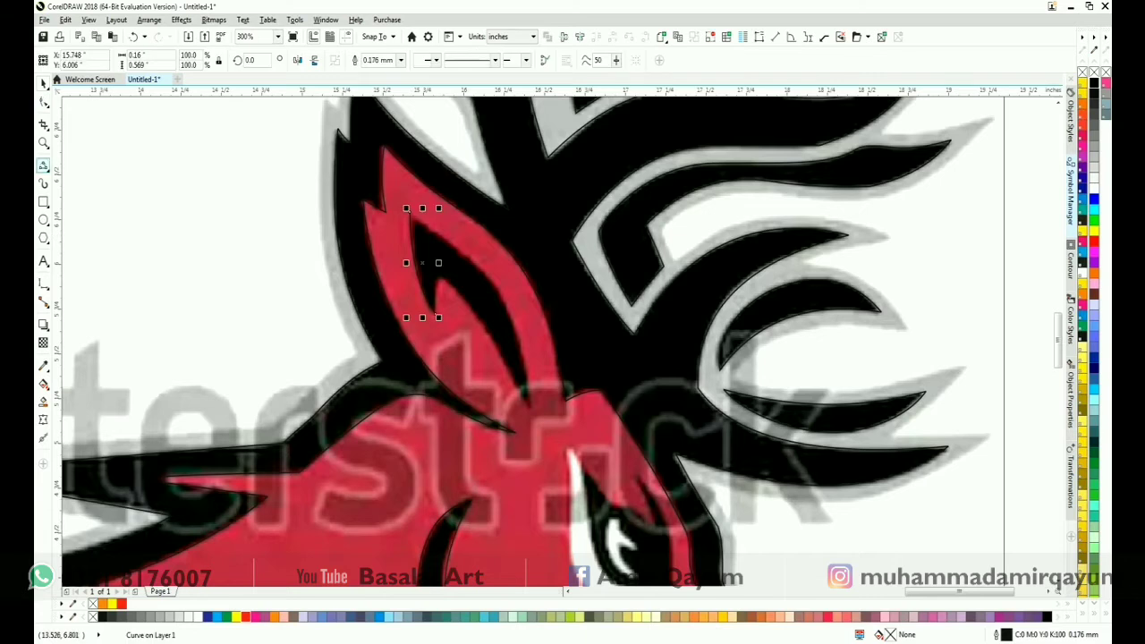
Trace the long outer edge of the inner-ear mark from the top tip down to the lower tip, undoing the first attempt.
drag(409, 218, 486, 268)
click(457, 237)
key(ctrl+z)
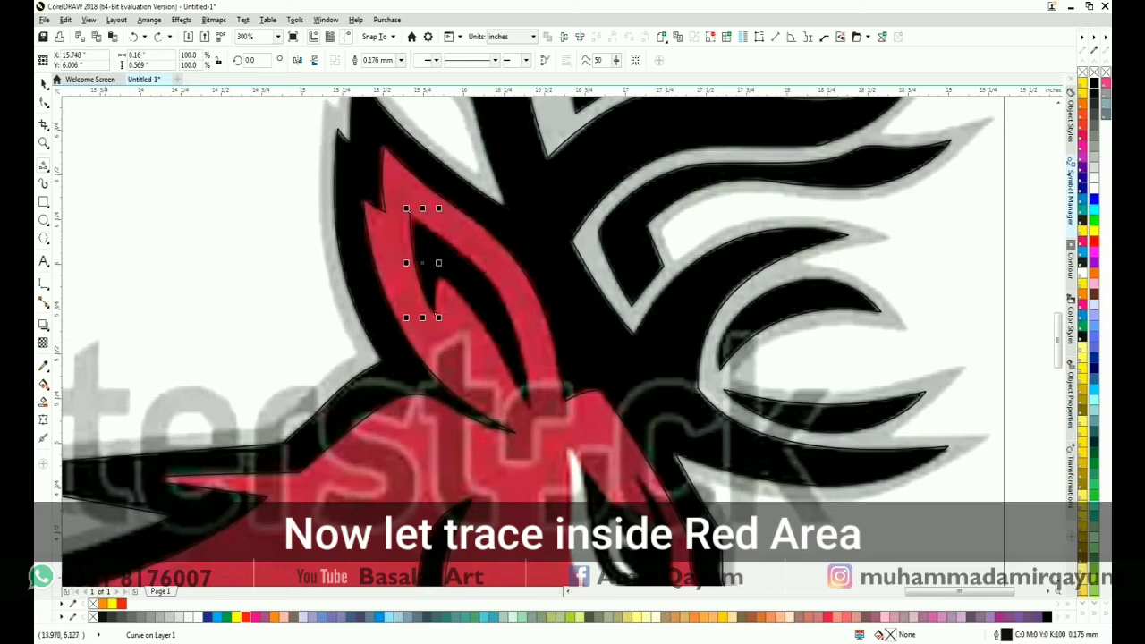
scroll(483, 254, up, 2)
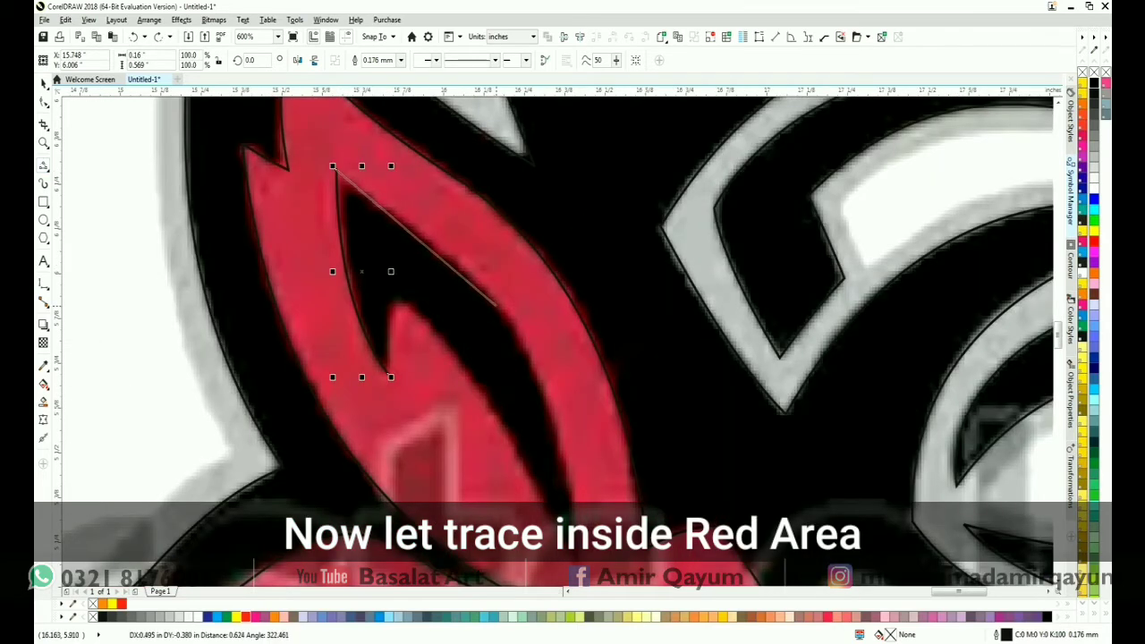
drag(582, 553, 576, 570)
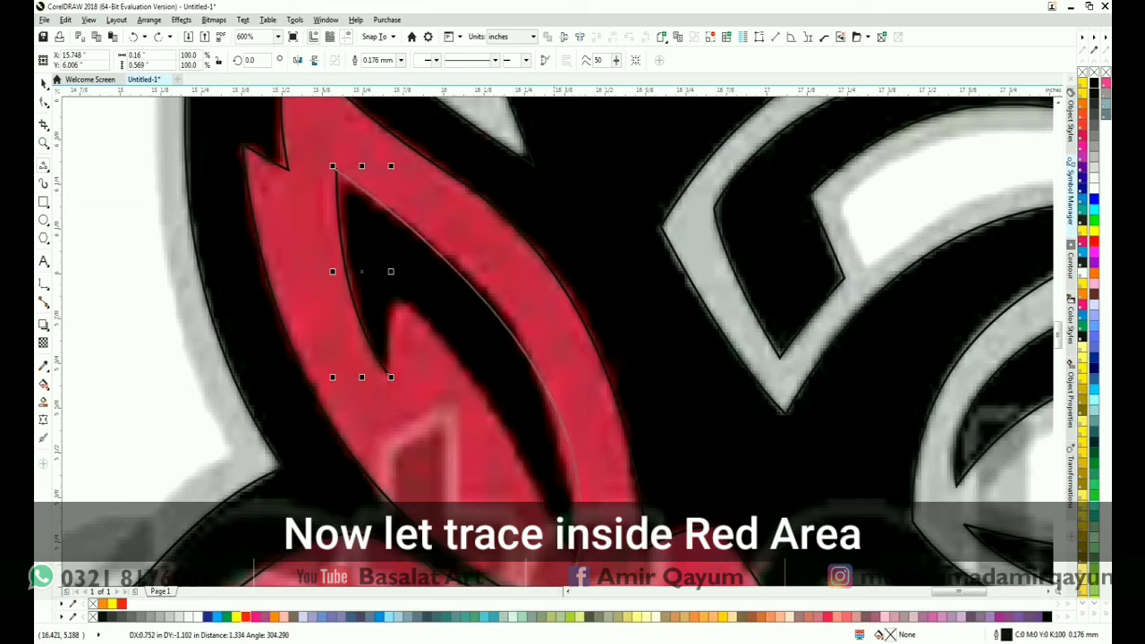
click(516, 335)
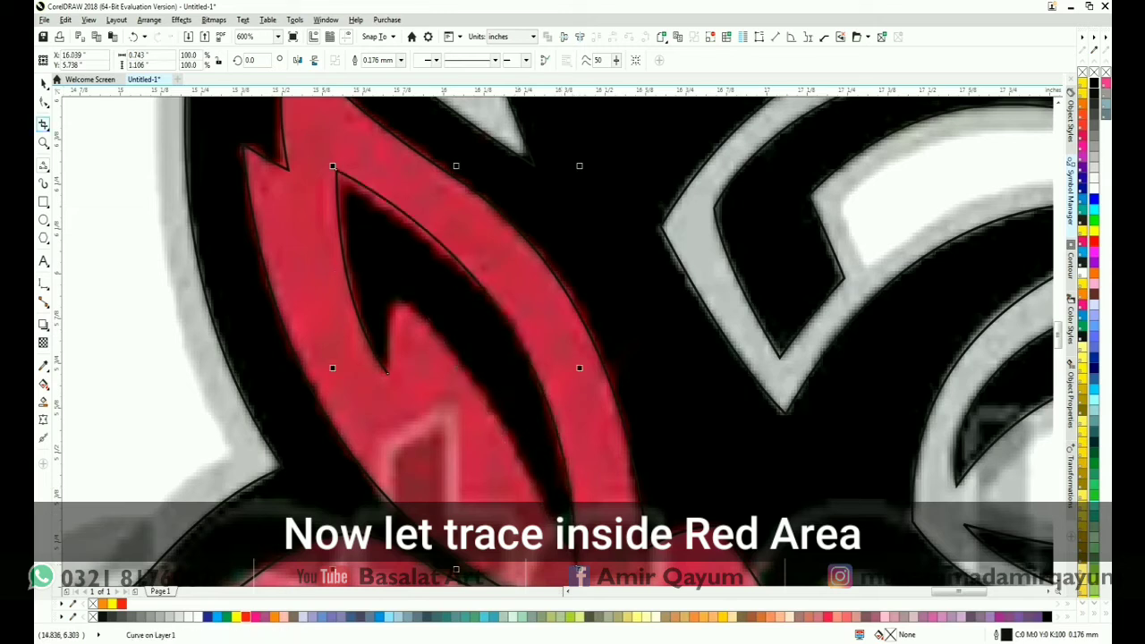
Add a node to the inner-ear curve and adjust the top tip, handles and left edge to fit the black mark.
click(43, 102)
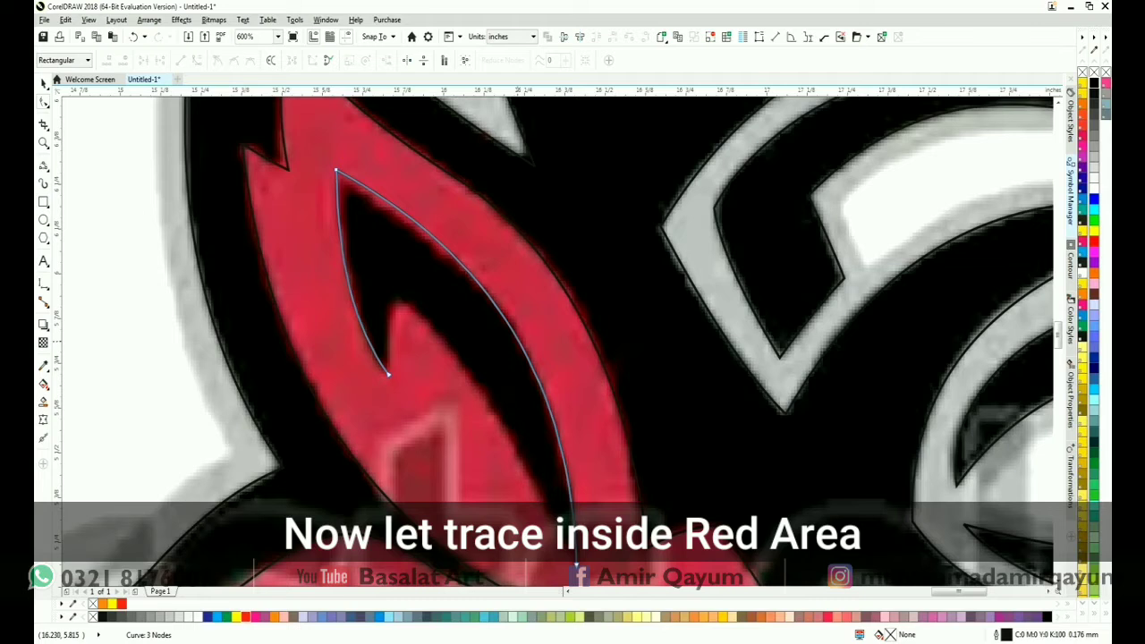
click(107, 61)
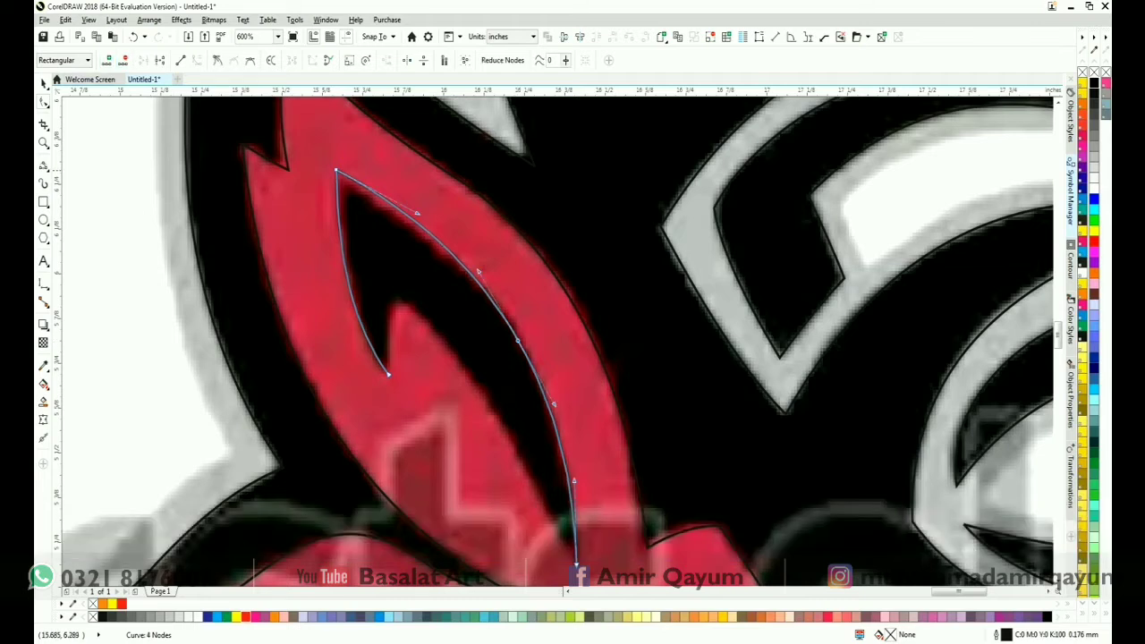
drag(336, 170, 341, 185)
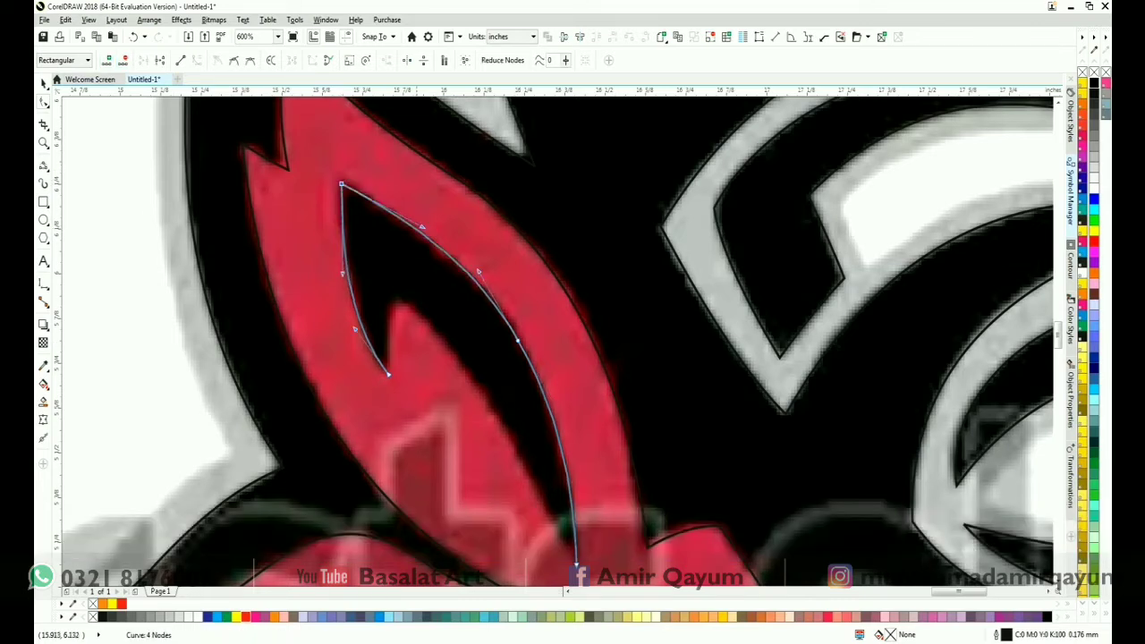
drag(422, 226, 399, 207)
click(352, 296)
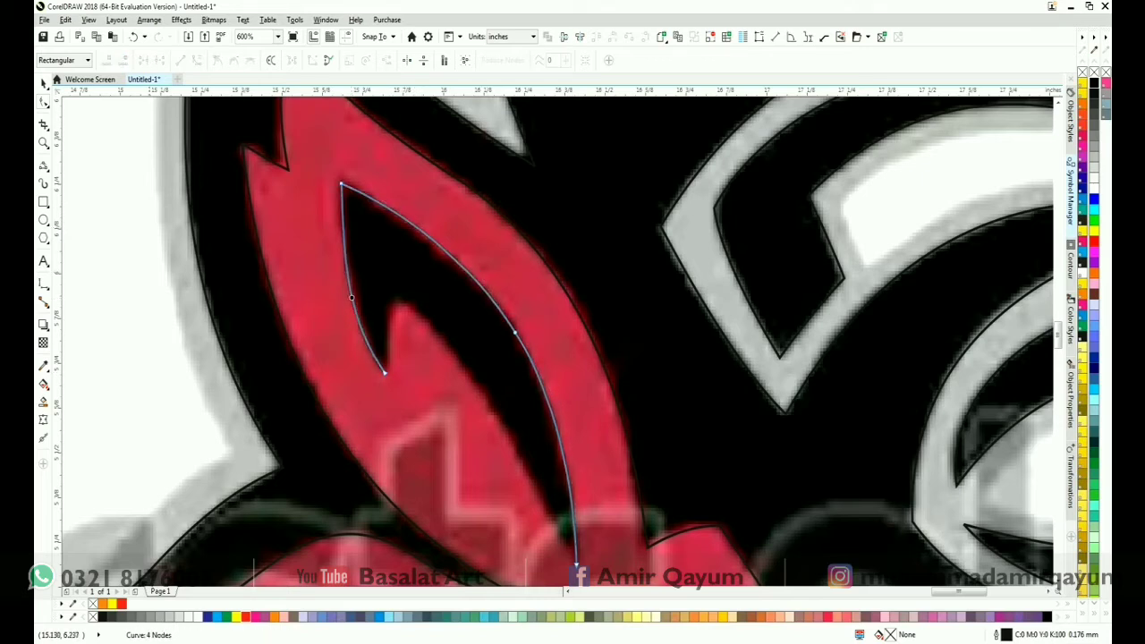
Combine the inner-ear mark's outline with the red area's outline and undo the test fill.
key(space)
scroll(484, 258, down, 1)
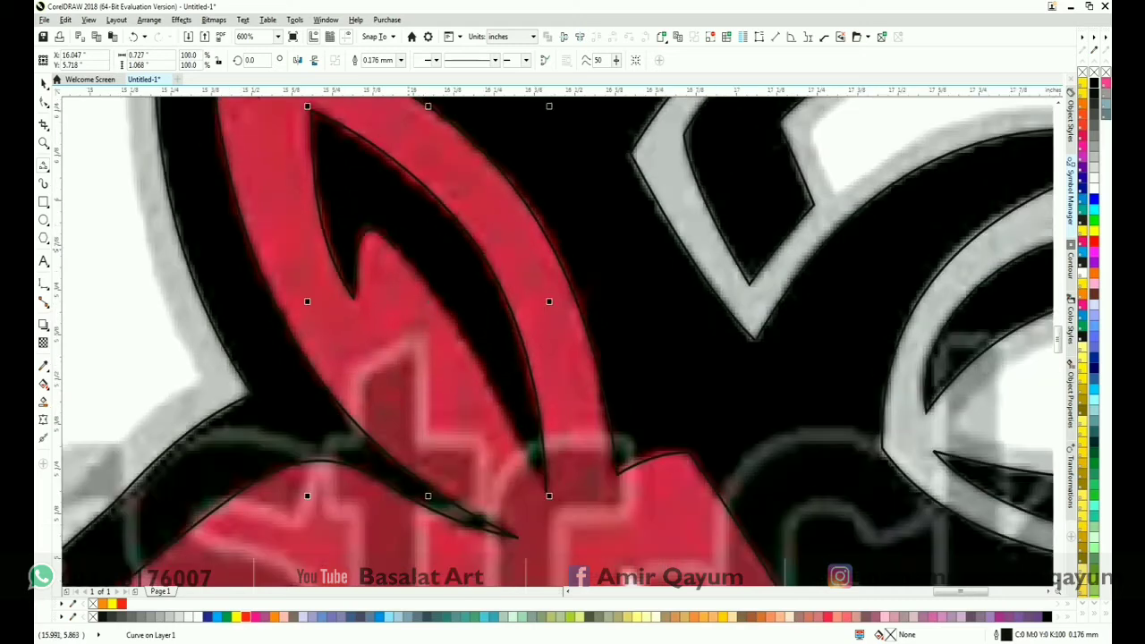
scroll(198, 255, down, 2)
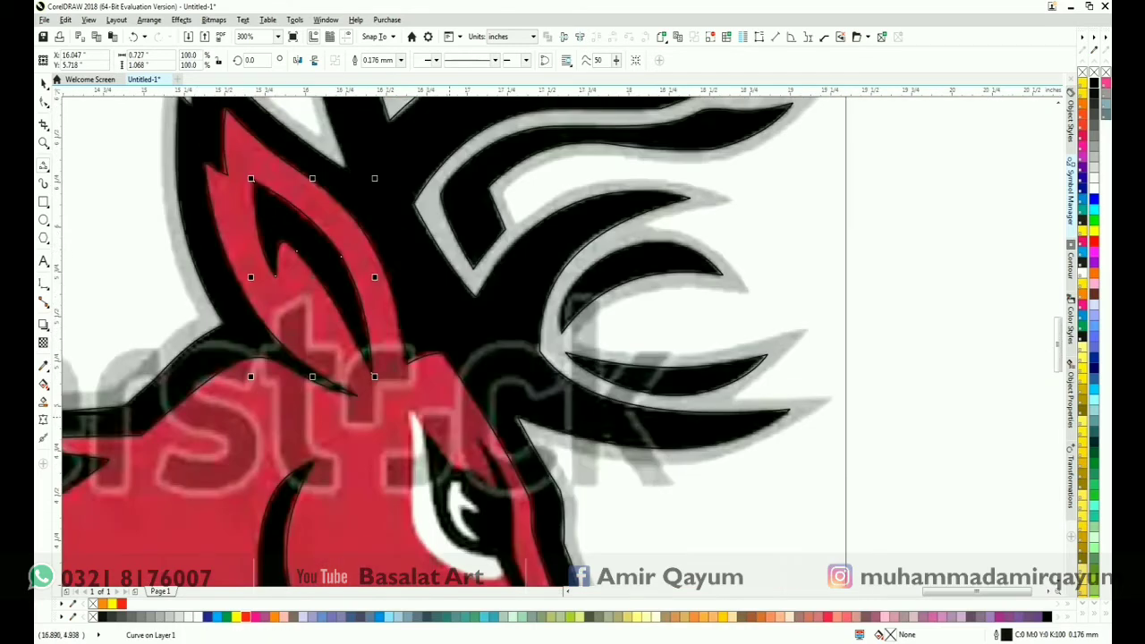
scroll(442, 405, down, 1)
shift+click(262, 580)
key(ctrl+l)
click(236, 616)
key(ctrl+z)
scroll(330, 451, down, 1)
scroll(329, 451, up, 1)
Trace the black triangular mark on the neck with straight segments and select it together with the red outline.
click(45, 168)
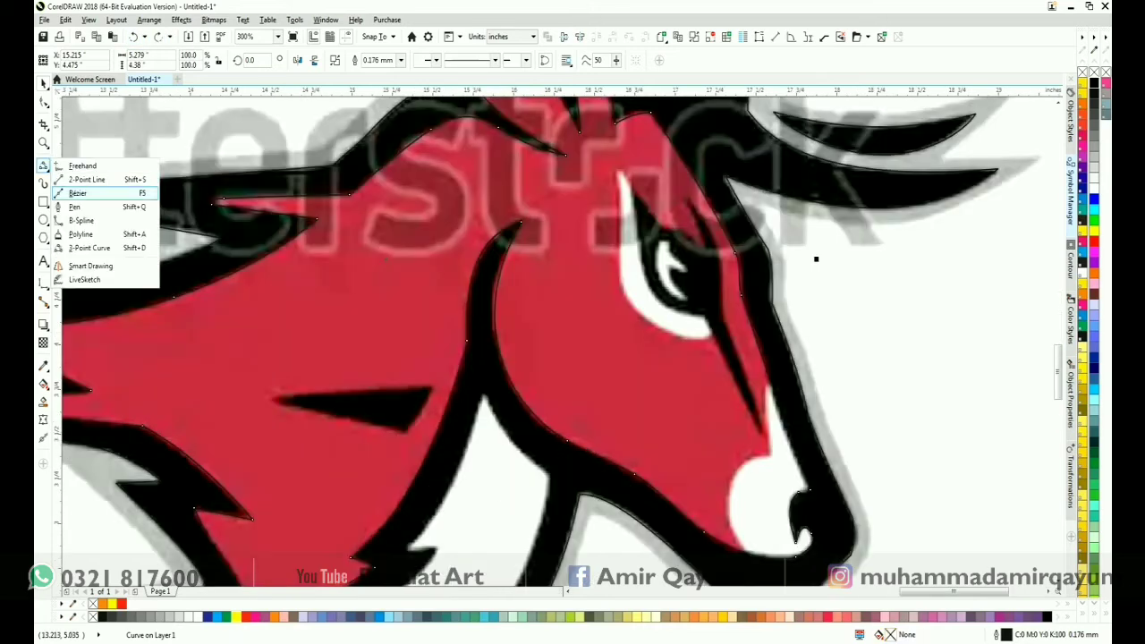
click(77, 193)
click(268, 398)
click(408, 397)
click(408, 435)
click(436, 382)
click(45, 168)
click(77, 234)
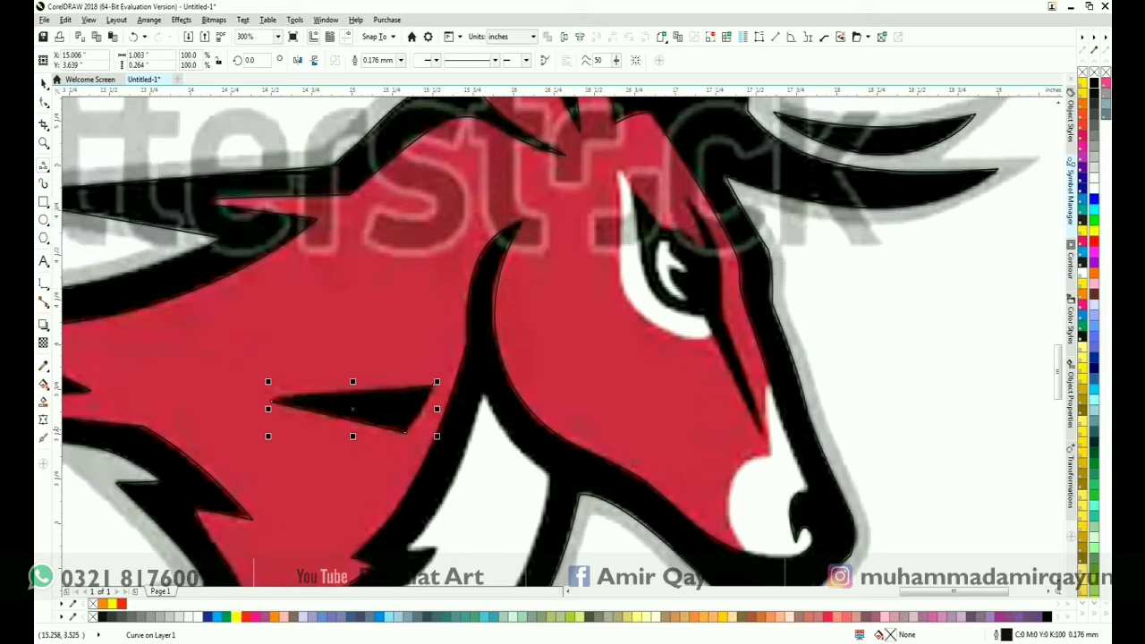
click(405, 432)
click(435, 386)
scroll(432, 353, down, 1)
key(space)
shift+click(452, 346)
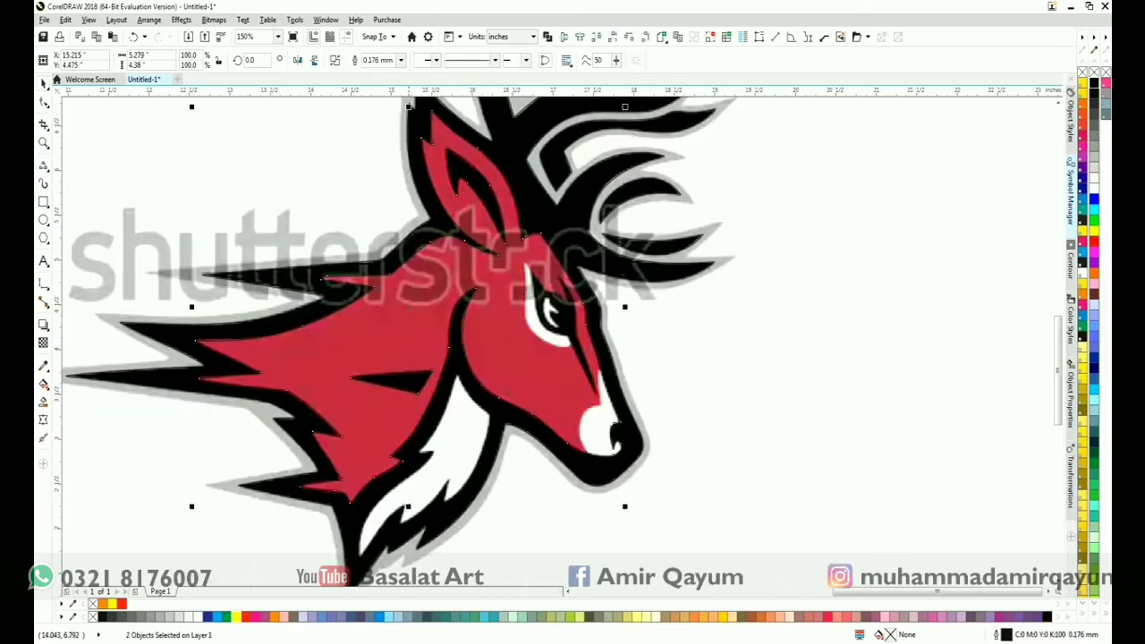
key(Escape)
Trace the outer edge of the white eye patch with one curve from its upper tip to its lower corner.
drag(523, 281, 478, 288)
scroll(512, 327, up, 3)
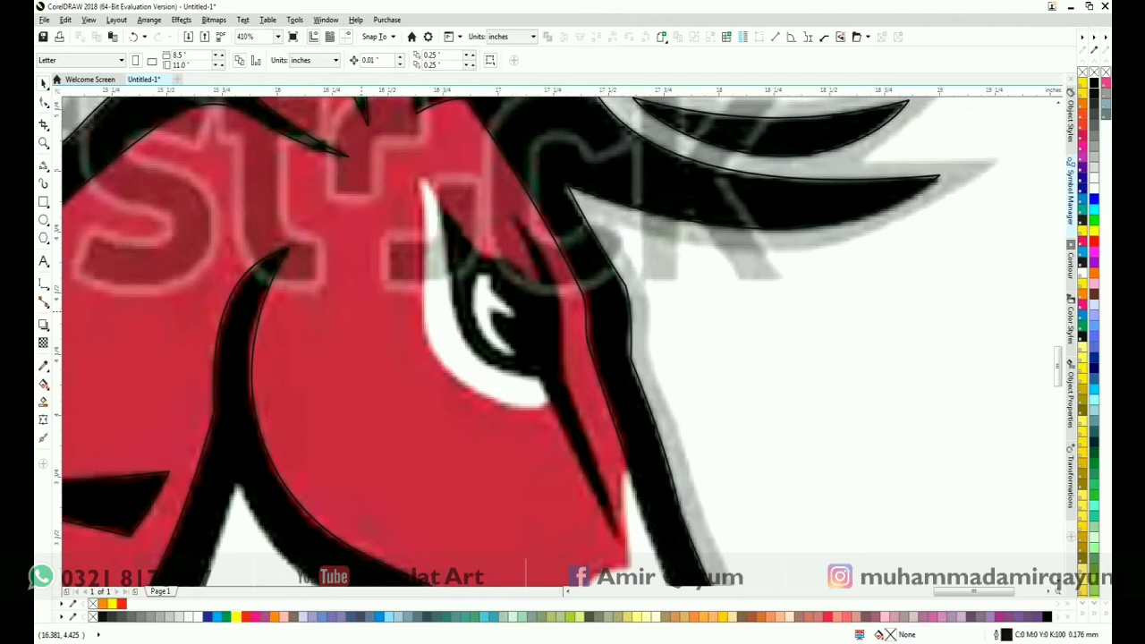
key(F5)
drag(415, 177, 555, 406)
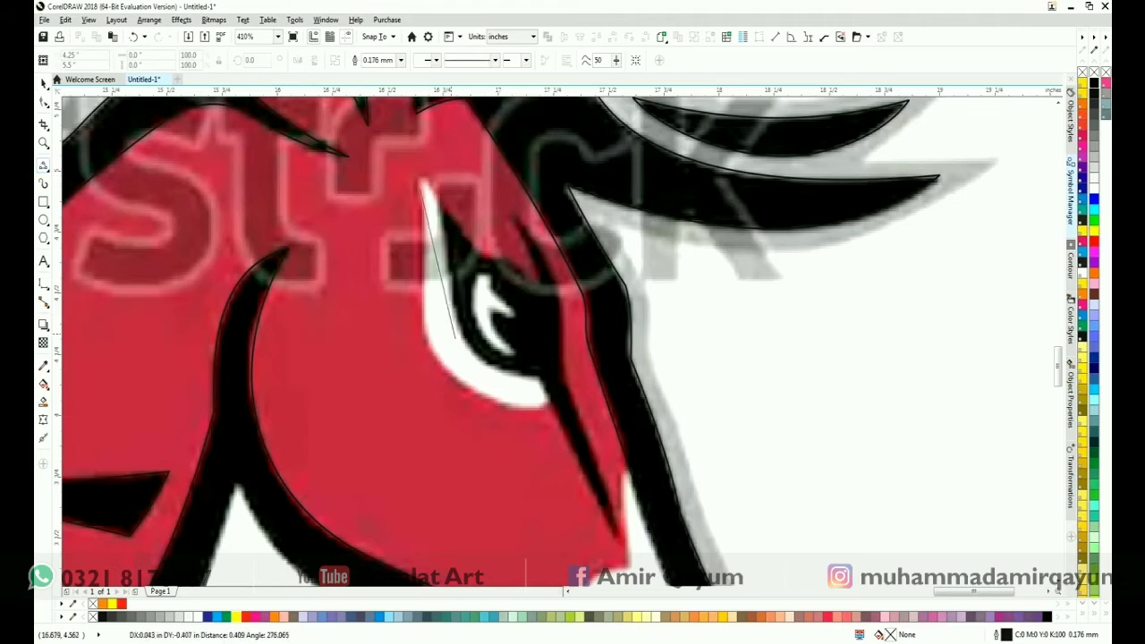
click(438, 338)
Add a node on the white eye patch's outer curve and adjust its handles to follow the bitmap edge.
key(F10)
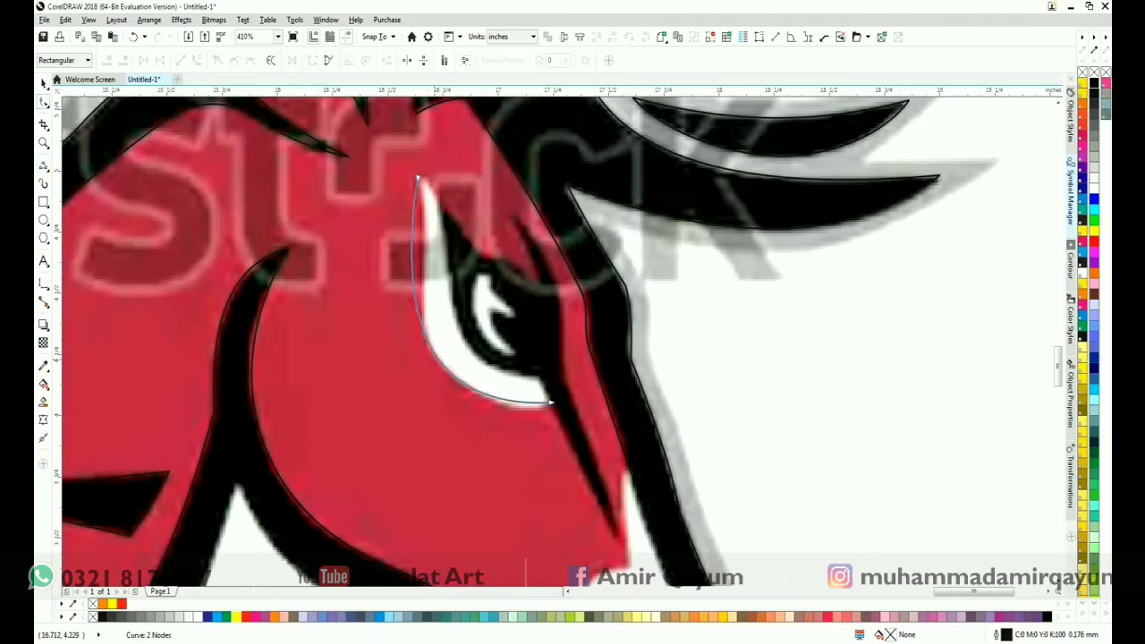
double_click(436, 357)
drag(436, 357, 411, 321)
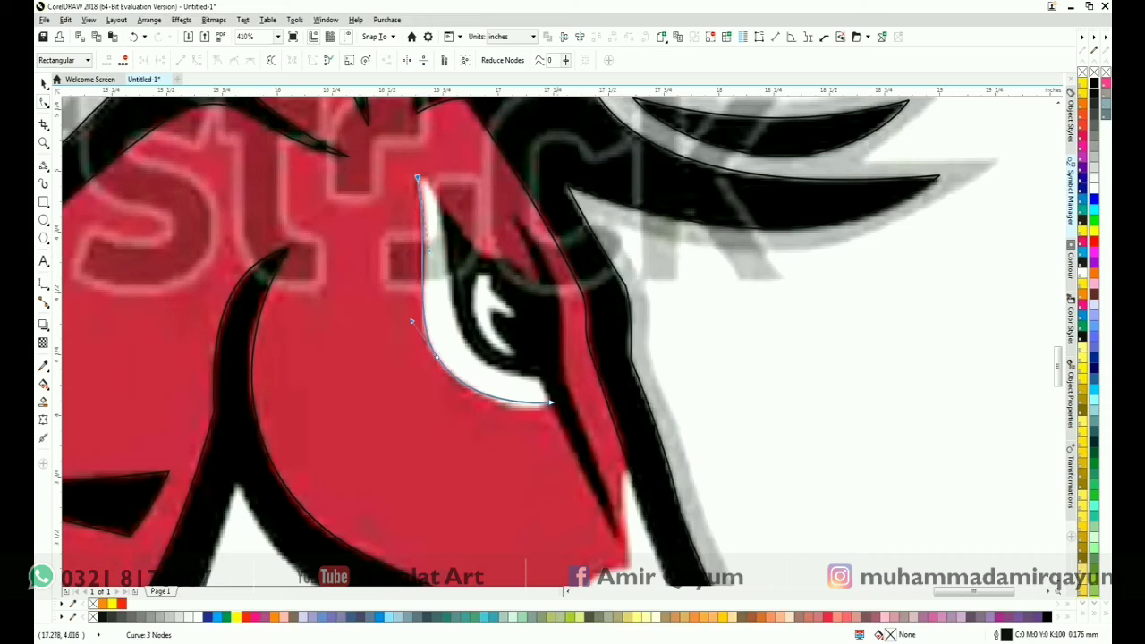
drag(499, 403, 509, 416)
drag(344, 327, 319, 334)
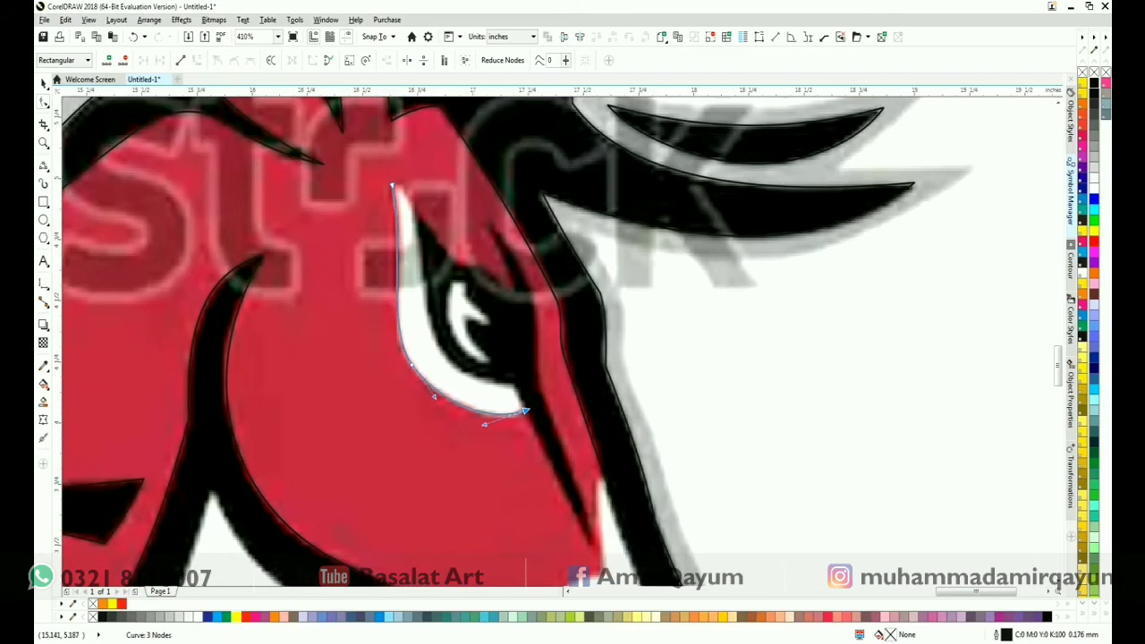
Trace the short lower end and the curved inner edge of the white eye patch up to its upper tip.
click(43, 167)
click(43, 166)
click(89, 178)
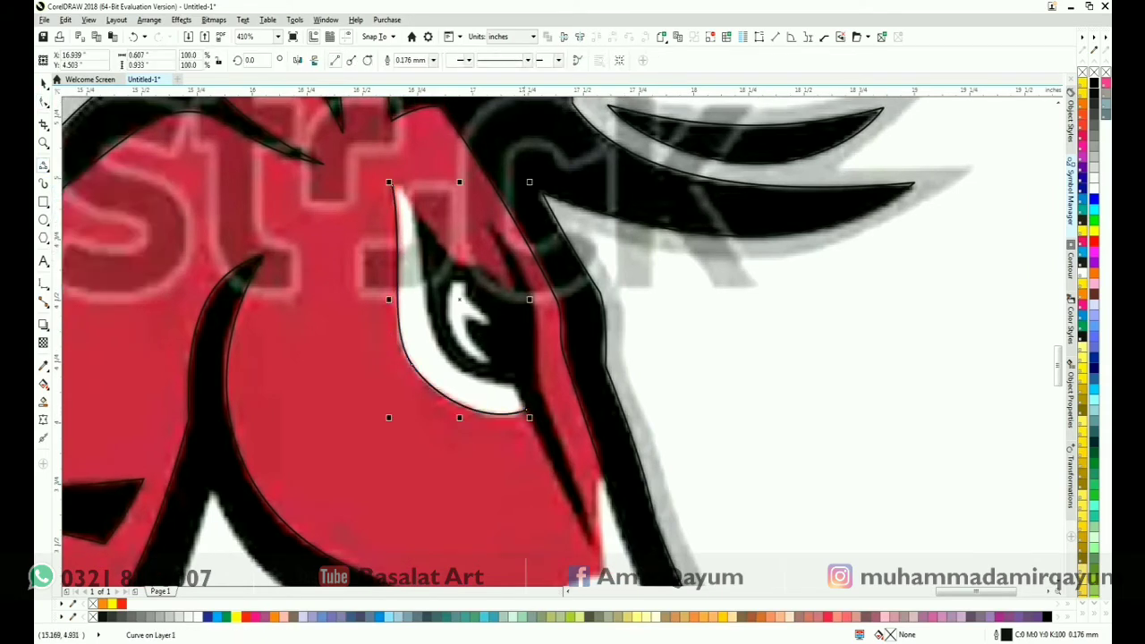
click(46, 168)
click(88, 220)
click(46, 168)
click(88, 247)
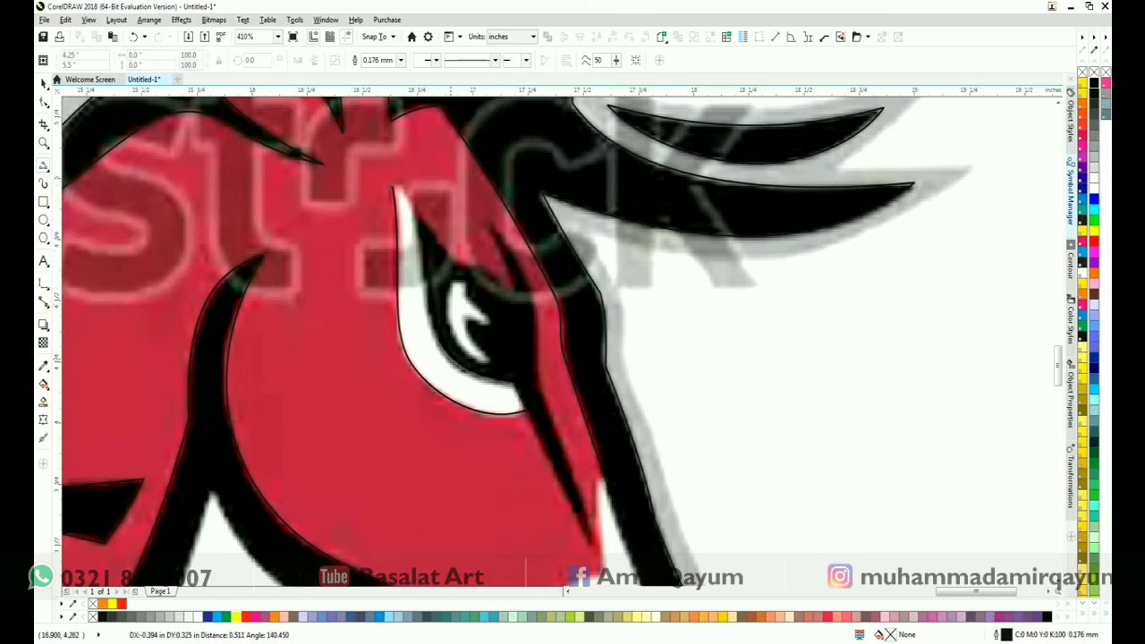
drag(422, 300, 394, 187)
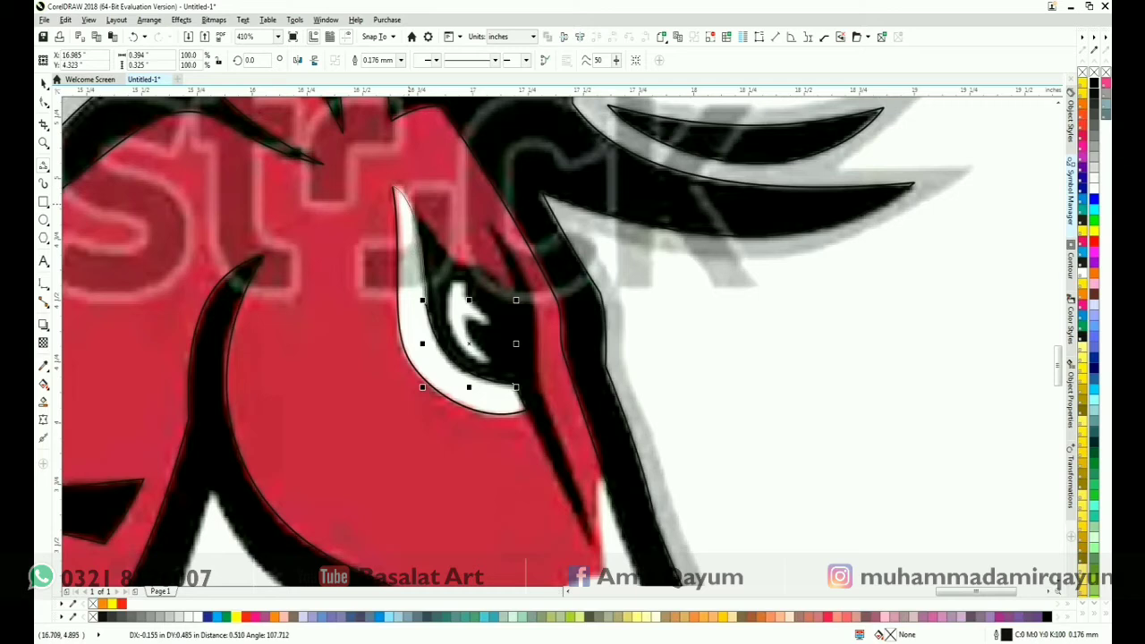
click(418, 234)
Join the white eye patch's edge curves at the upper tip and undo the test moves of the shape.
key(space)
drag(503, 385, 644, 364)
key(ctrl+z)
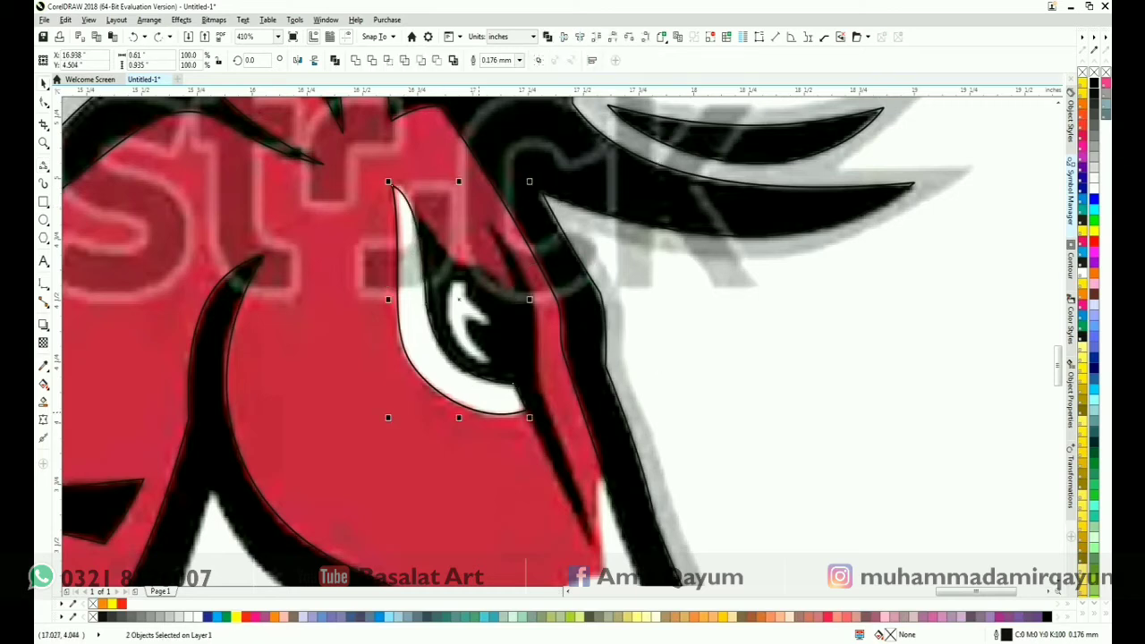
key(F10)
scroll(390, 188, up, 2)
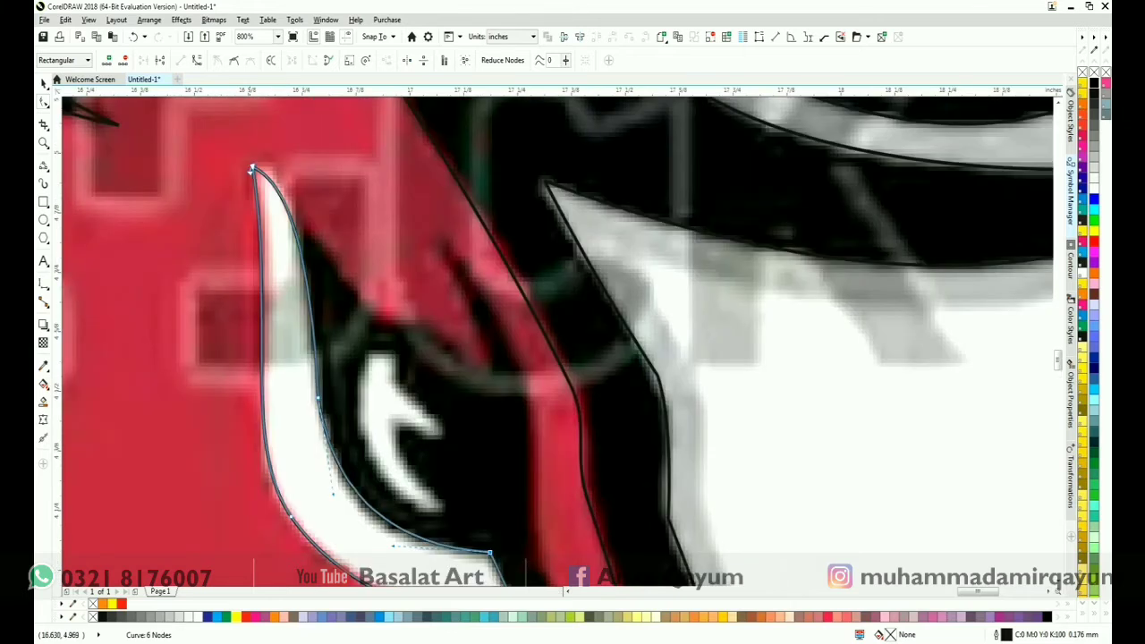
double_click(253, 168)
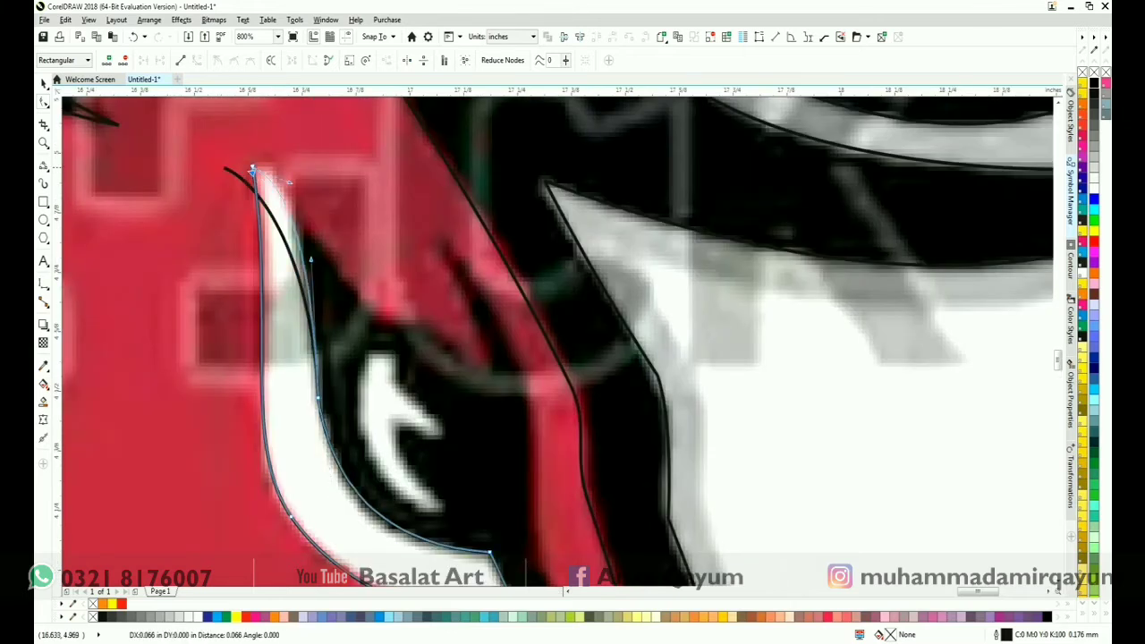
scroll(315, 197, down, 1)
key(space)
drag(304, 216, 183, 259)
key(ctrl+z)
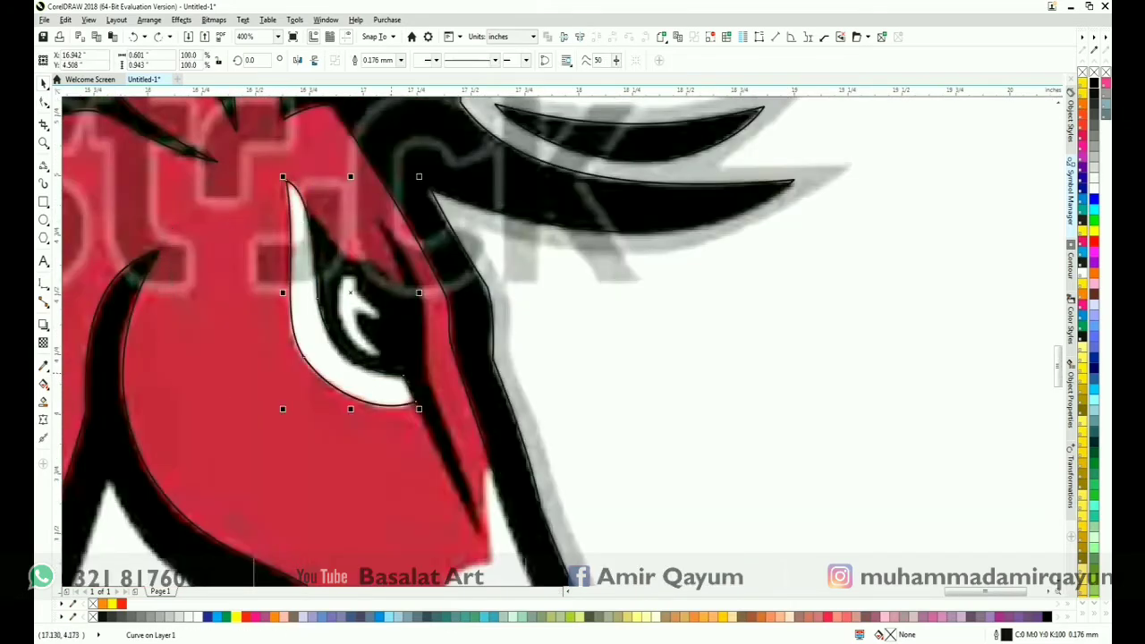
Trace the two long edges of the black streak running from the eye down toward the muzzle.
scroll(198, 269, down, 1)
scroll(228, 239, up, 1)
drag(453, 548, 368, 390)
click(46, 169)
click(90, 180)
drag(447, 551, 392, 388)
Continue the black eye marking's outline with a 3-point curve up to the thin spike's tip and back down its inner side.
click(47, 169)
click(87, 248)
key(Escape)
click(46, 169)
click(47, 169)
click(47, 169)
click(87, 248)
drag(393, 386, 339, 230)
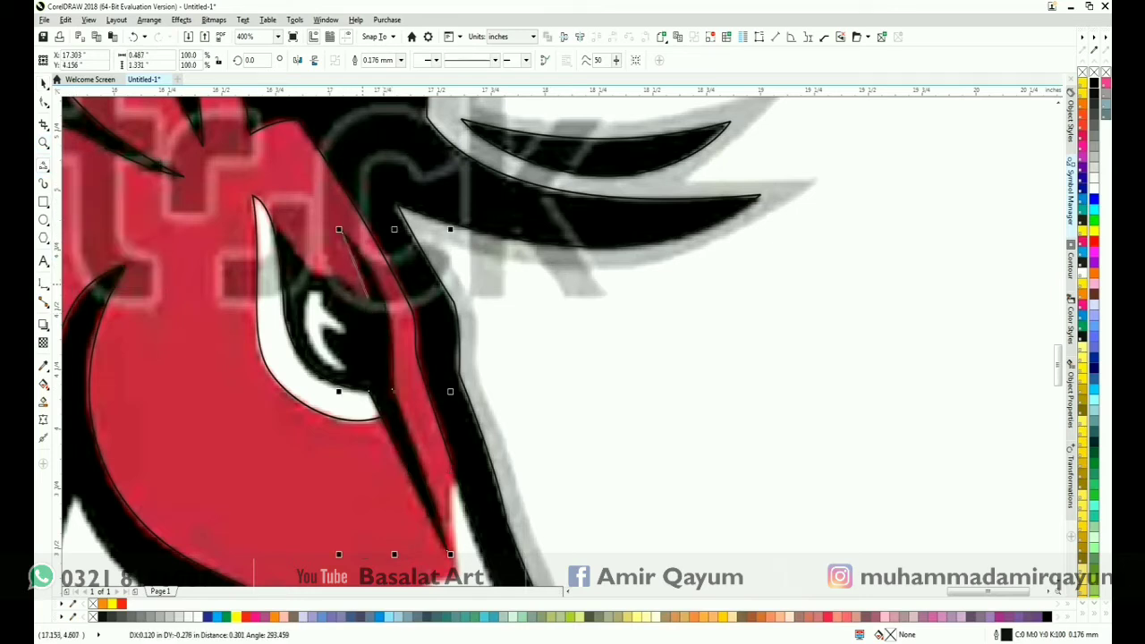
click(337, 292)
Trace the eye marking's upper edge to its top tip and the inner edge beside the white patch.
mouse_move(312, 271)
mouse_down()
mouse_move(253, 195)
mouse_move(283, 352)
mouse_move(368, 391)
mouse_up()
click(287, 228)
click(270, 277)
click(315, 384)
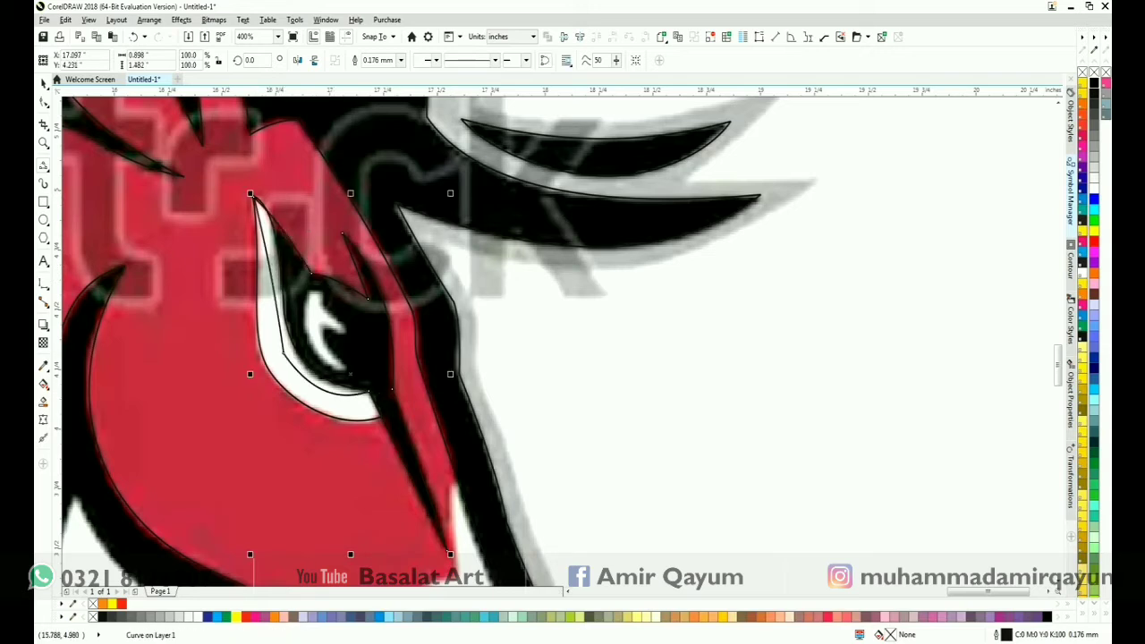
Fit the black eye outline's top tip and inner edge to the boundary of the white patch.
click(260, 326)
shift+click(279, 326)
click(372, 61)
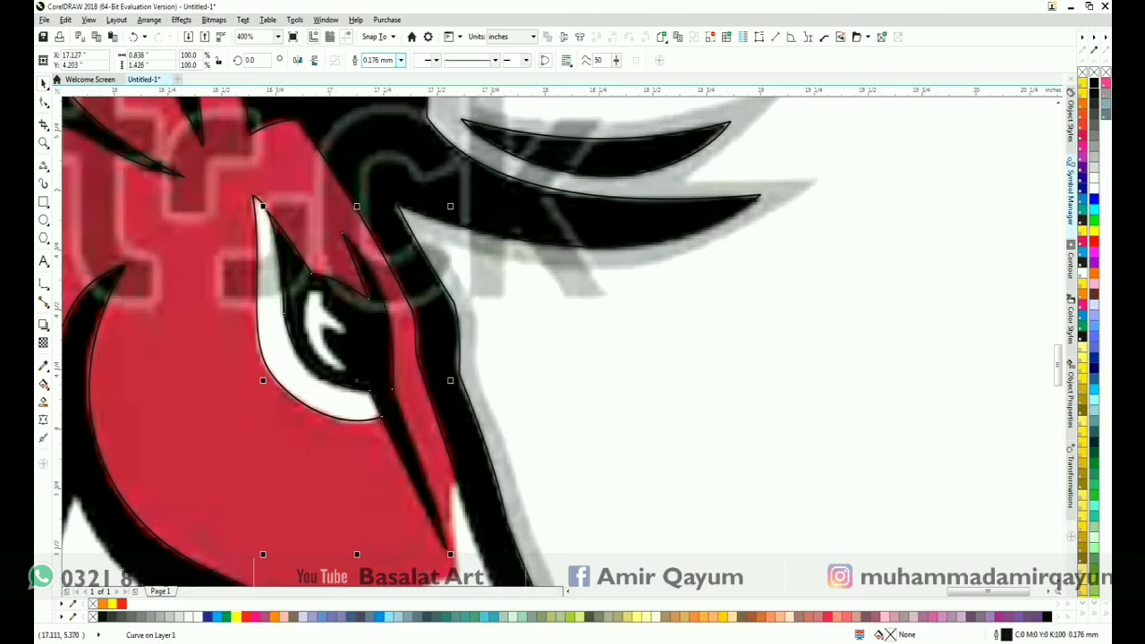
key(Escape)
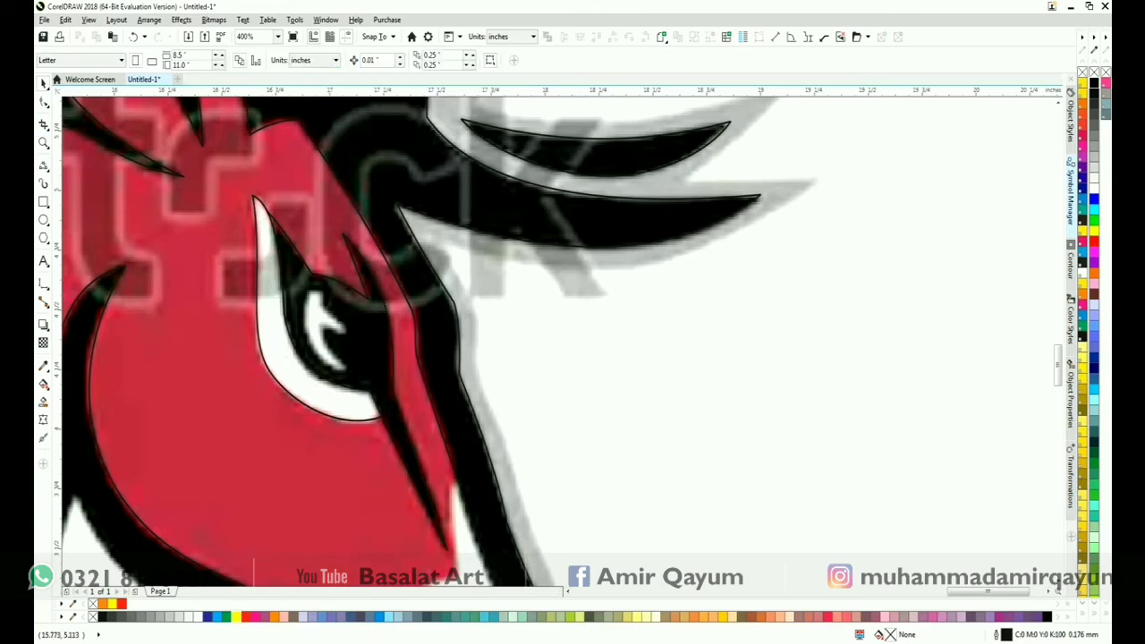
Trace the small white highlight inside the eye with 3-point curves and close its upper end with a straight line.
click(42, 166)
scroll(345, 348, up, 1)
mouse_move(295, 317)
mouse_down()
mouse_move(349, 386)
mouse_move(298, 313)
mouse_up()
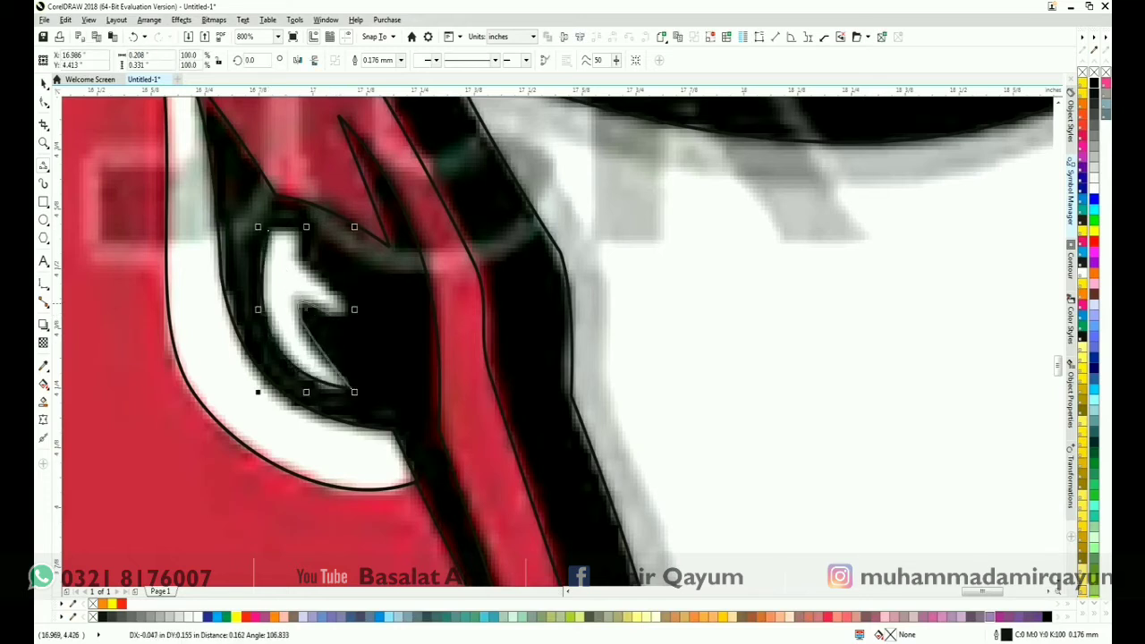
click(45, 168)
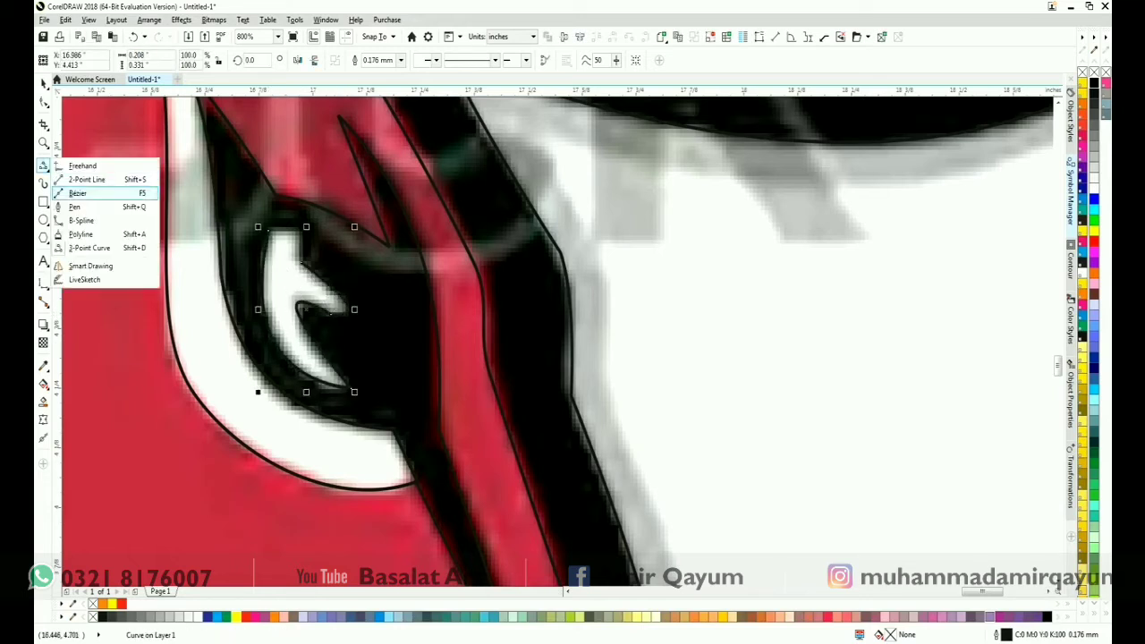
click(78, 191)
key(Escape)
click(45, 168)
click(82, 184)
mouse_move(300, 261)
mouse_down()
mouse_move(300, 231)
mouse_move(270, 230)
mouse_up()
key(space)
scroll(395, 348, down, 2)
scroll(396, 348, up, 1)
Combine the eye highlight outline with the white eye patch outline into one curve.
drag(396, 393, 318, 436)
key(ctrl+z)
shift+click(349, 328)
click(336, 60)
drag(341, 306, 255, 316)
key(ctrl+z)
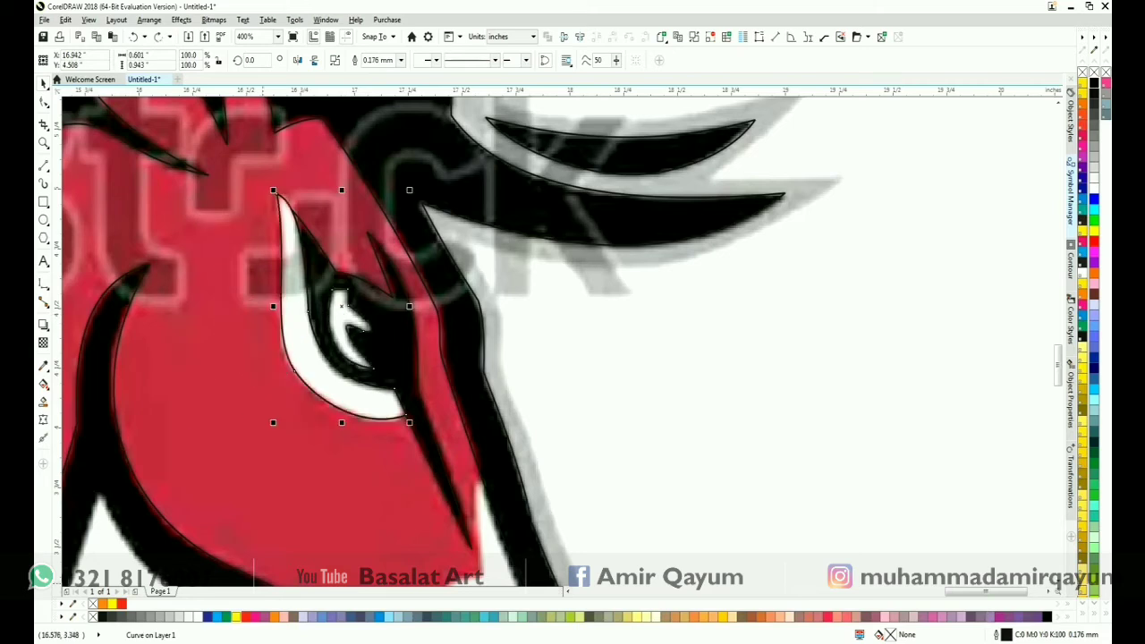
key(Escape)
Trace the white muzzle patch with a straight edge about 0.55 in tall and a 3-point curve around its rounded side.
scroll(415, 189, down, 1)
scroll(424, 410, up, 2)
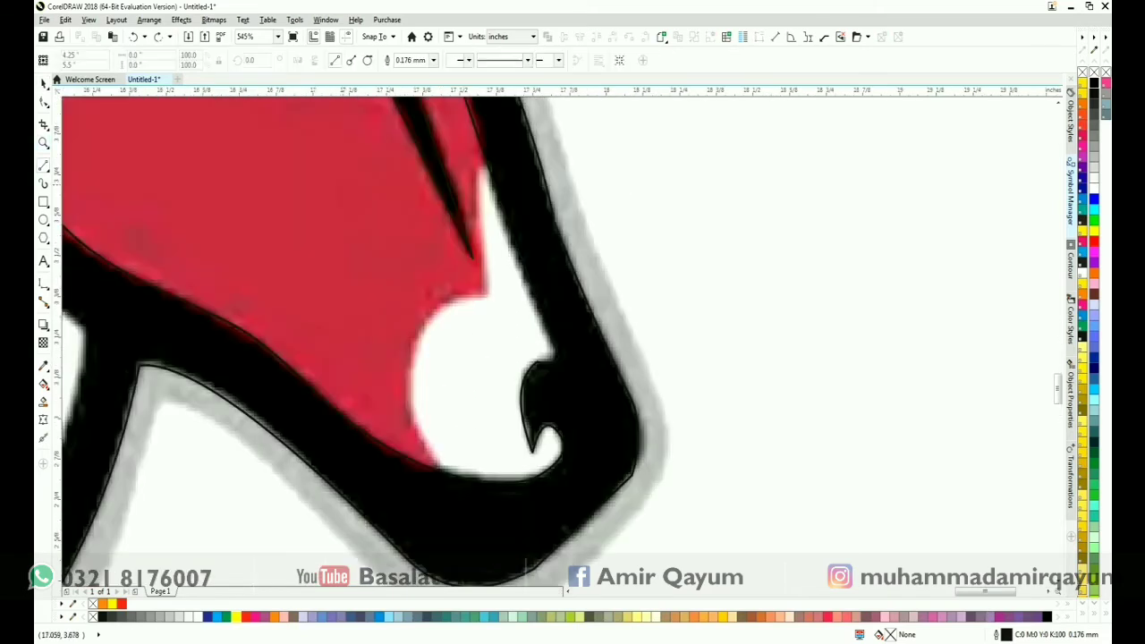
drag(484, 299, 480, 115)
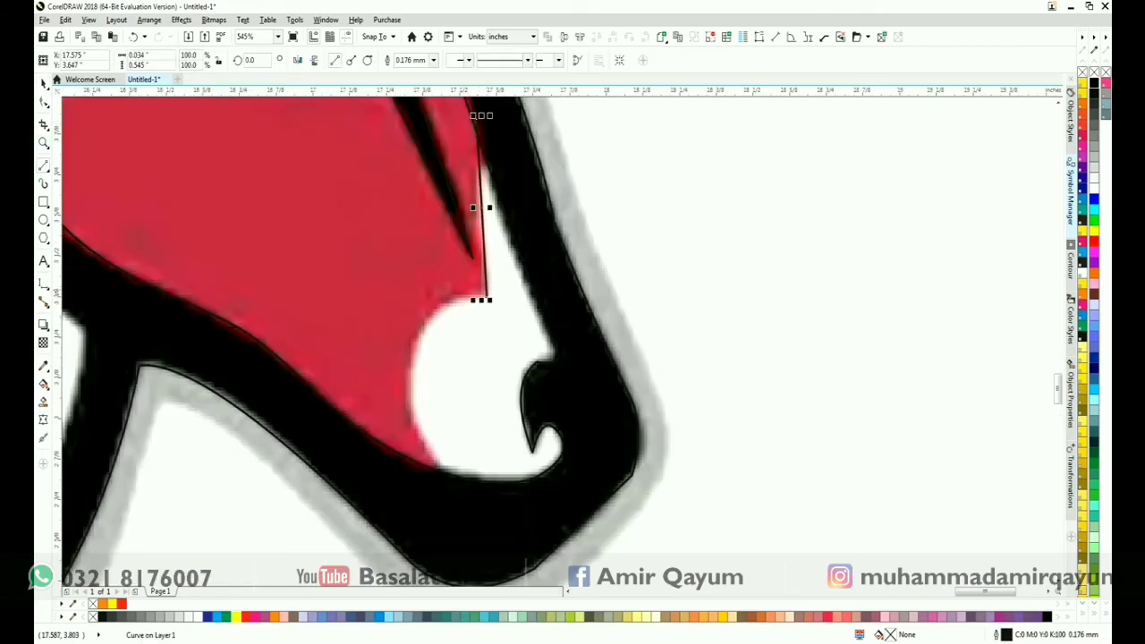
click(42, 166)
click(85, 248)
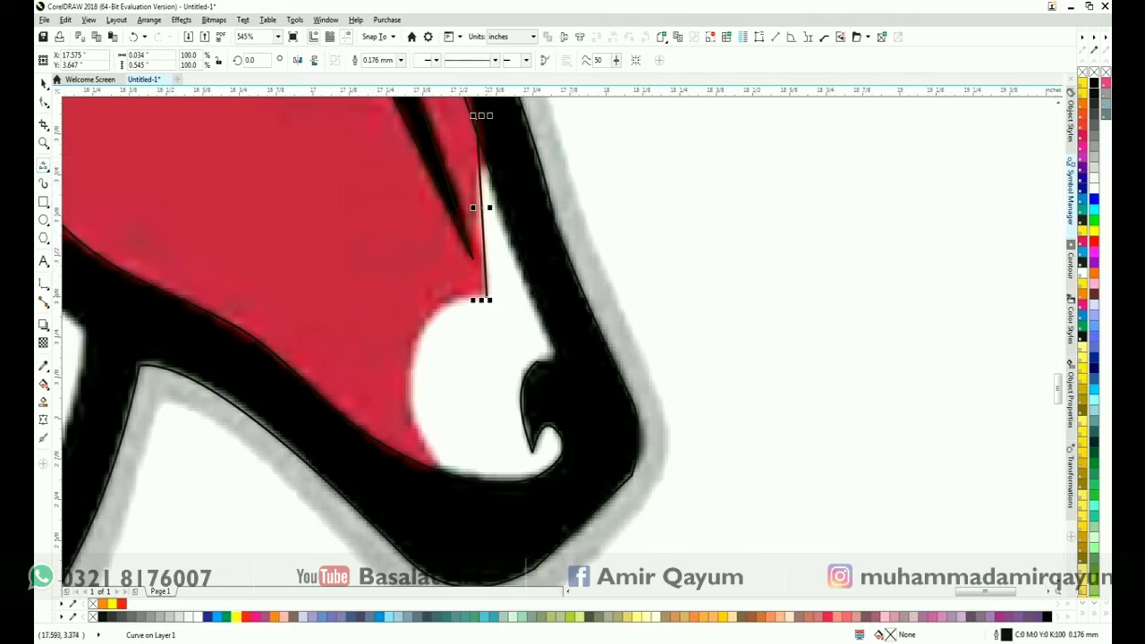
drag(476, 385, 483, 499)
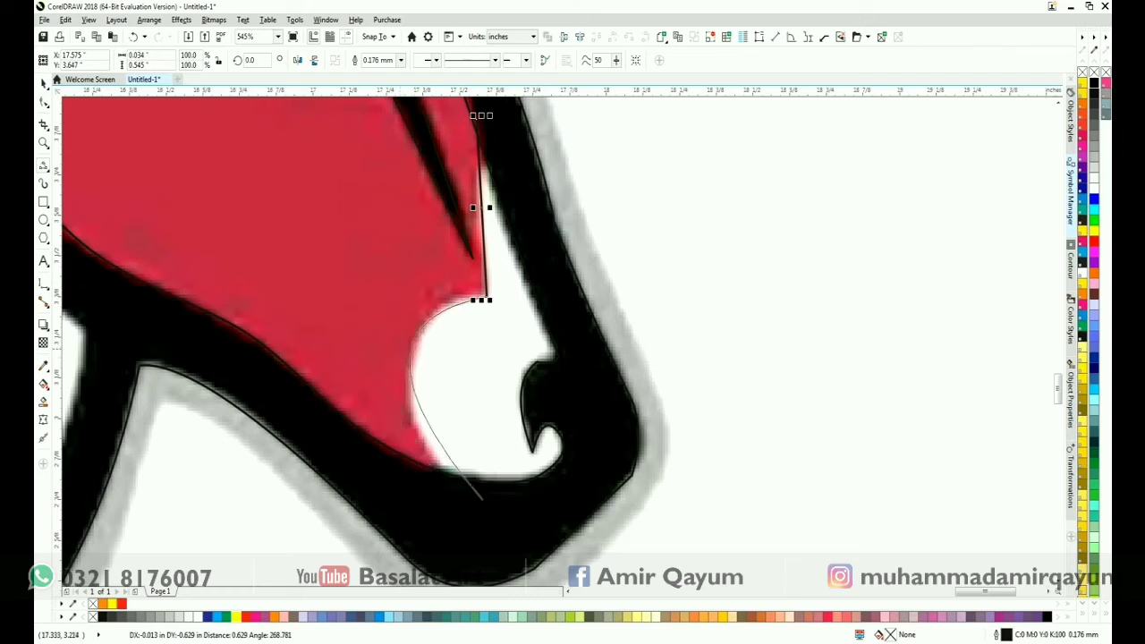
click(417, 376)
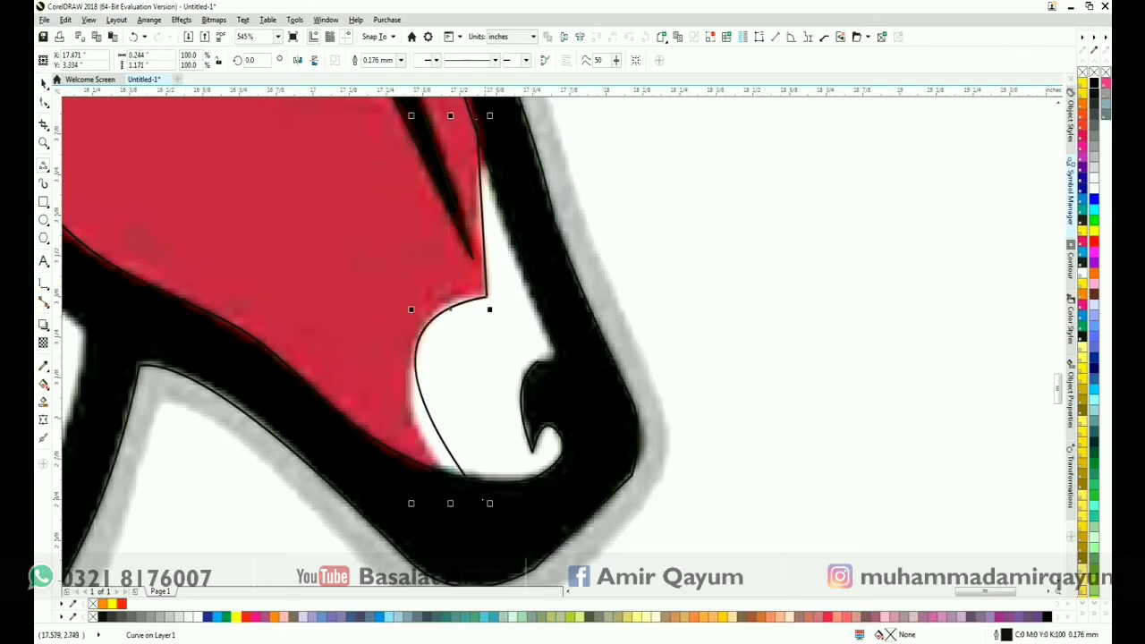
Close the muzzle patch outline with an oversized curve running through the black nose area back to the start point.
drag(483, 499, 476, 118)
click(562, 496)
click(573, 300)
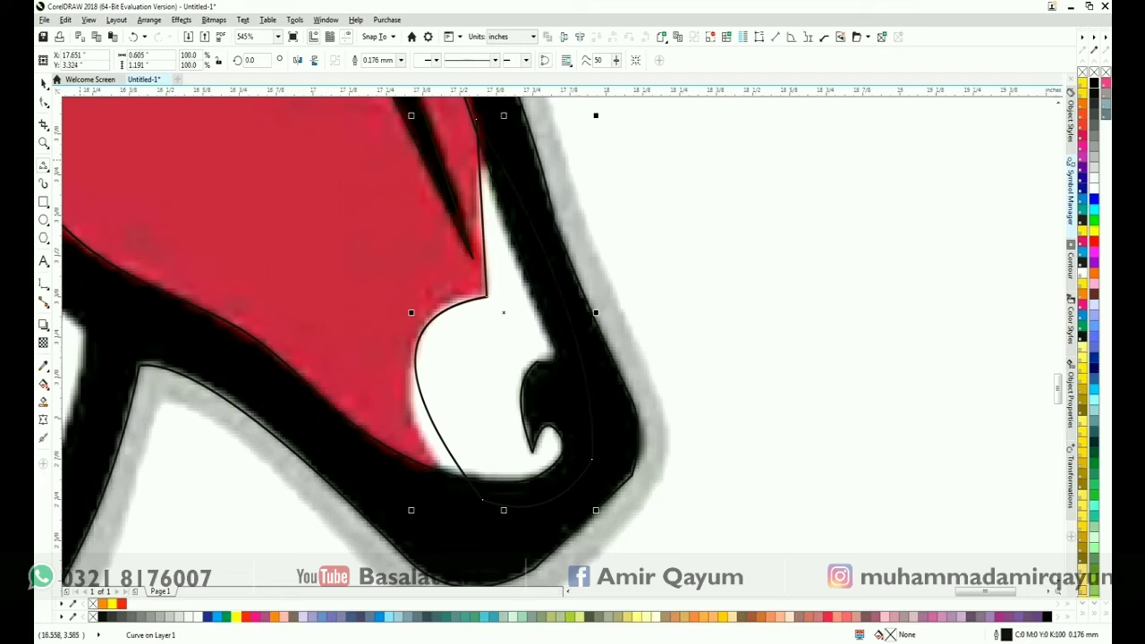
Adjust the curve handles on the muzzle outline's rounded side to follow the red boundary.
click(43, 101)
click(416, 347)
click(107, 60)
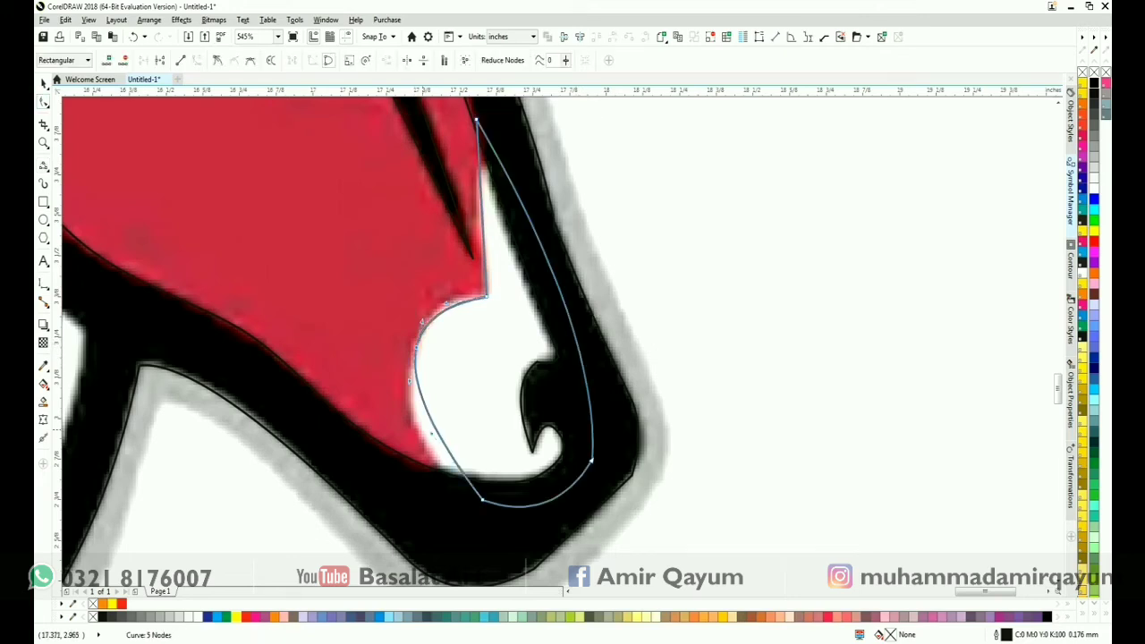
drag(431, 436, 394, 444)
drag(445, 304, 438, 298)
click(416, 347)
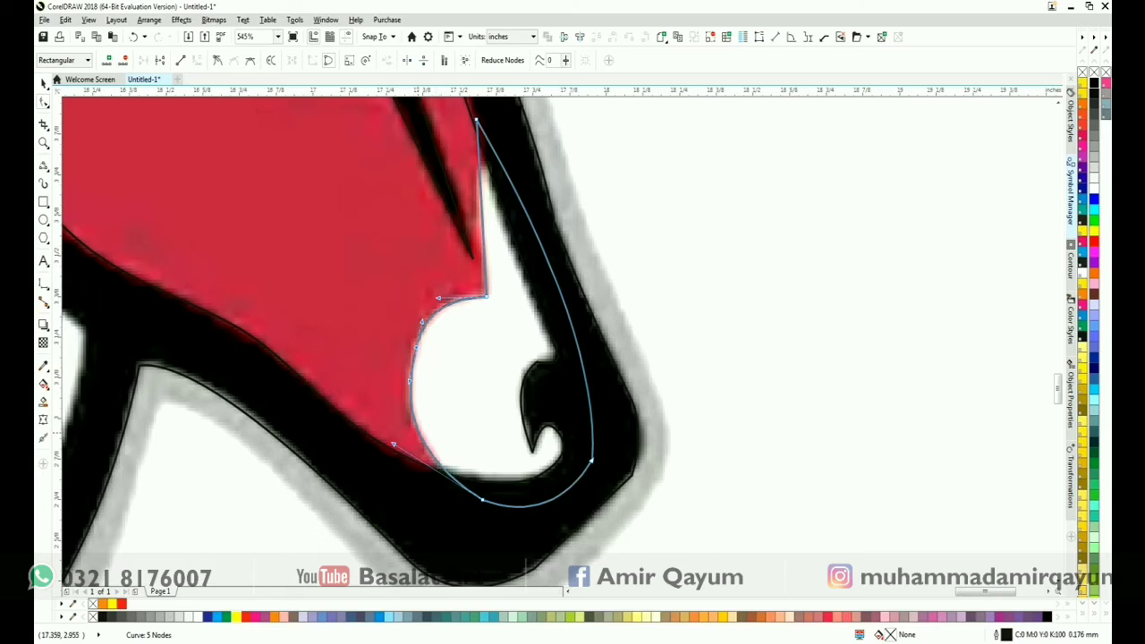
Replace the node on the muzzle outline's rounded side with a lower one and refit the curve to the bitmap.
double_click(418, 432)
click(416, 347)
key(Delete)
click(411, 371)
drag(416, 298, 418, 289)
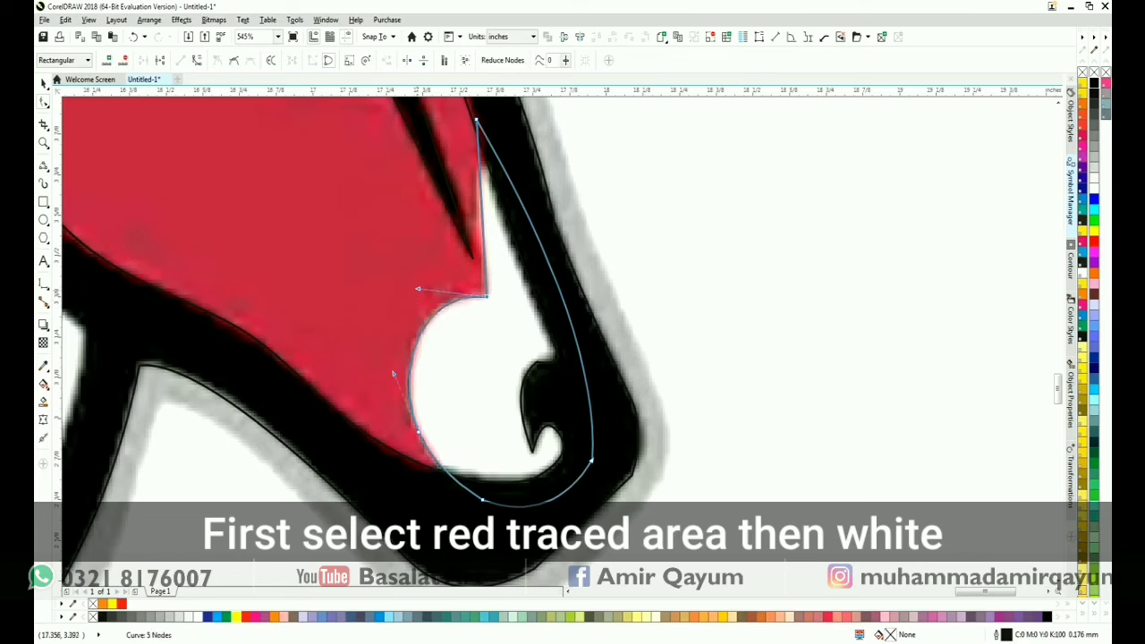
Intersect the oversized muzzle outline with the traced red area to trim it to the nostril and nose edges.
key(space)
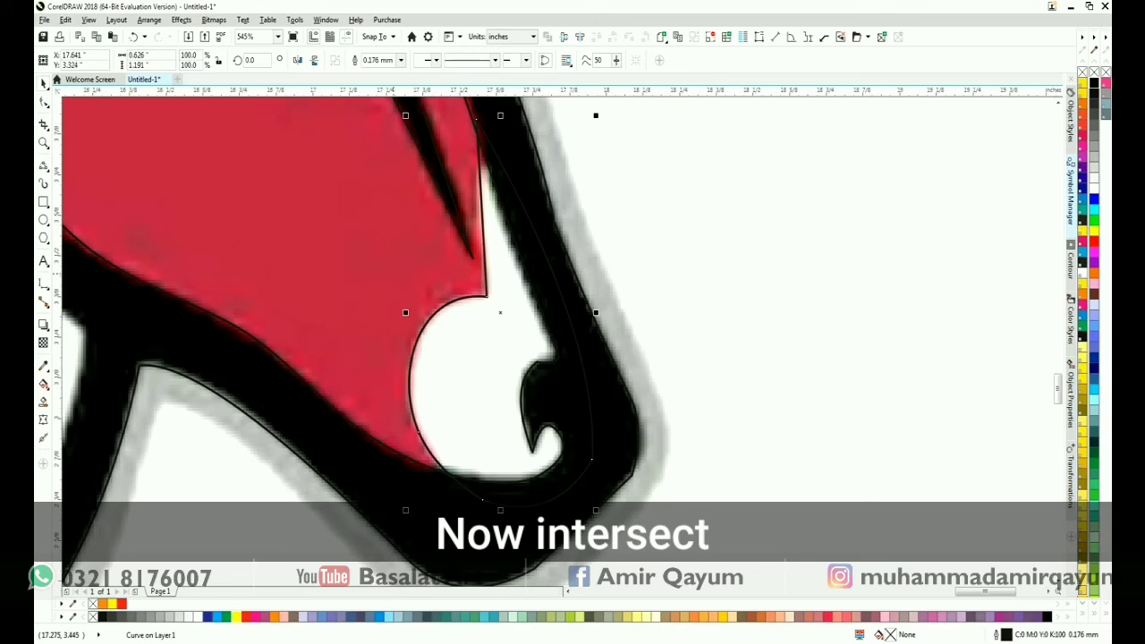
scroll(441, 359, down, 2)
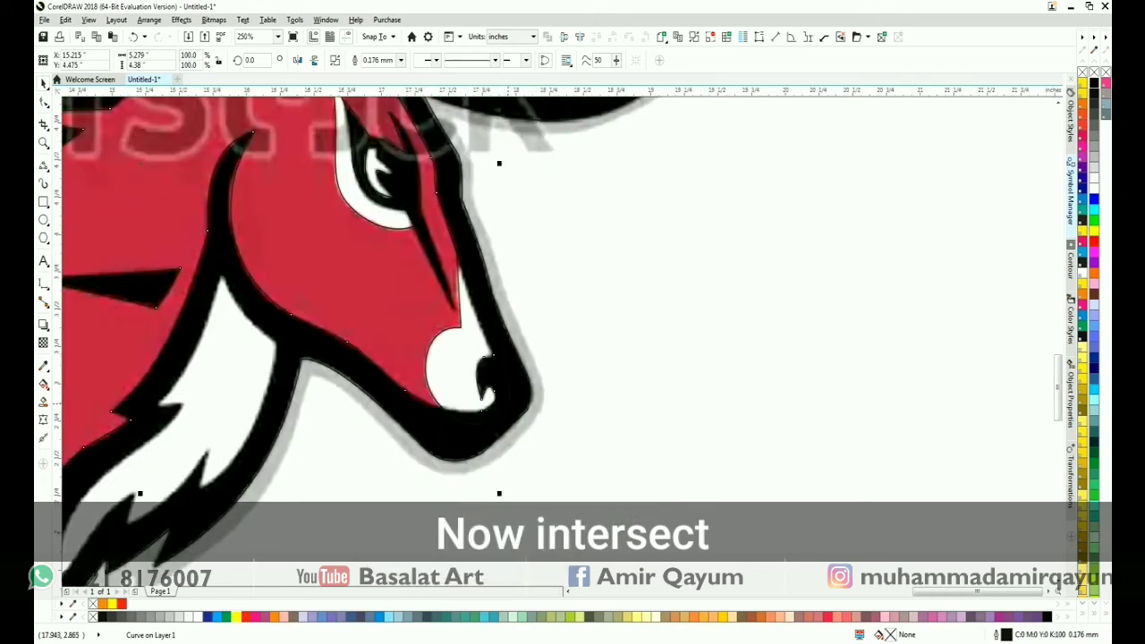
shift+click(508, 400)
click(387, 60)
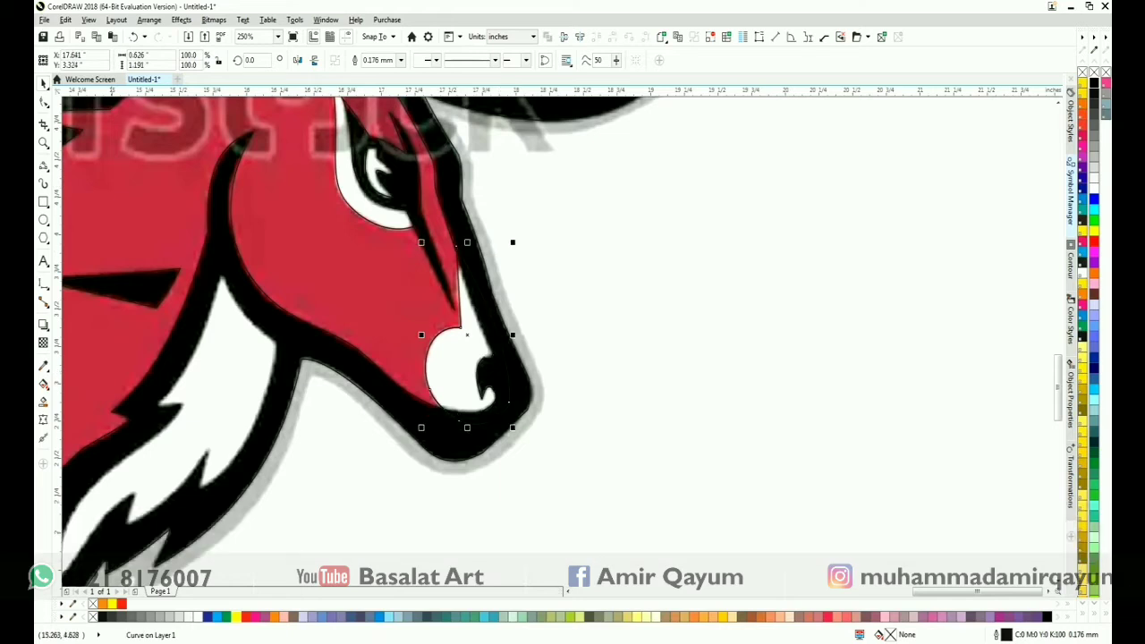
key(Escape)
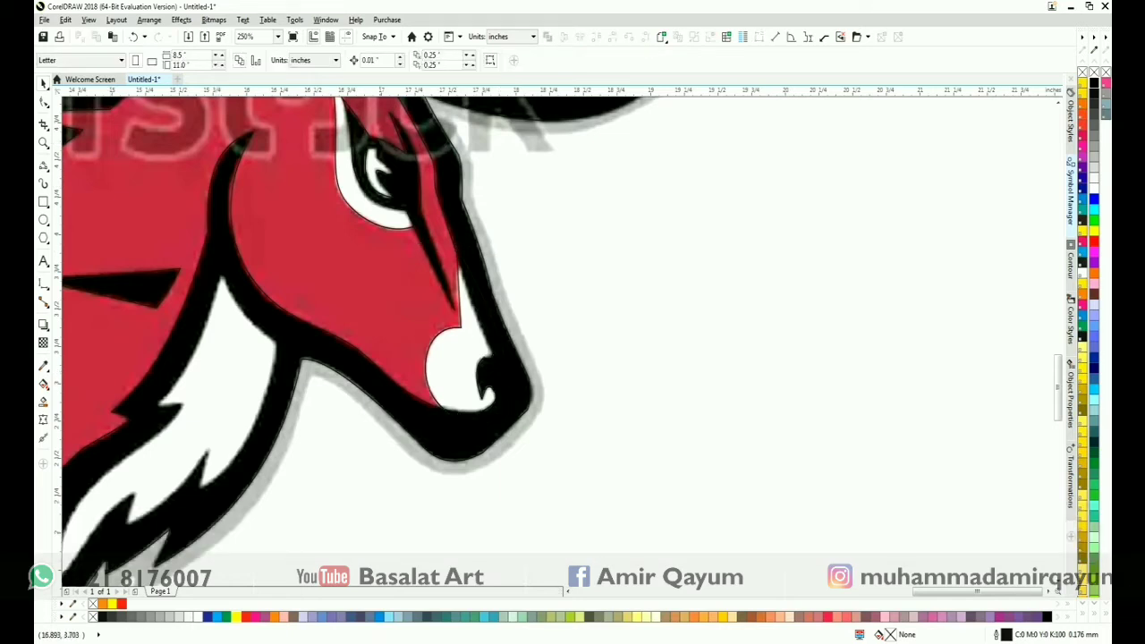
click(428, 380)
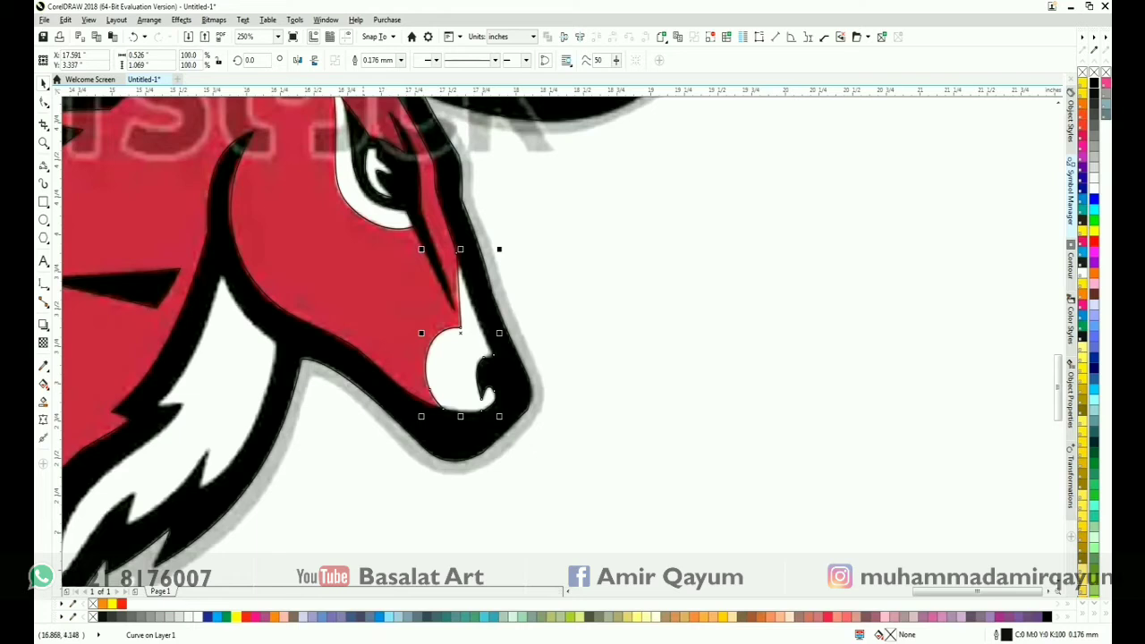
Fill the traced red area of the deer with the red sampled from the bitmap using the Color Eyedropper.
scroll(363, 322, down, 1)
key(Escape)
drag(433, 309, 523, 386)
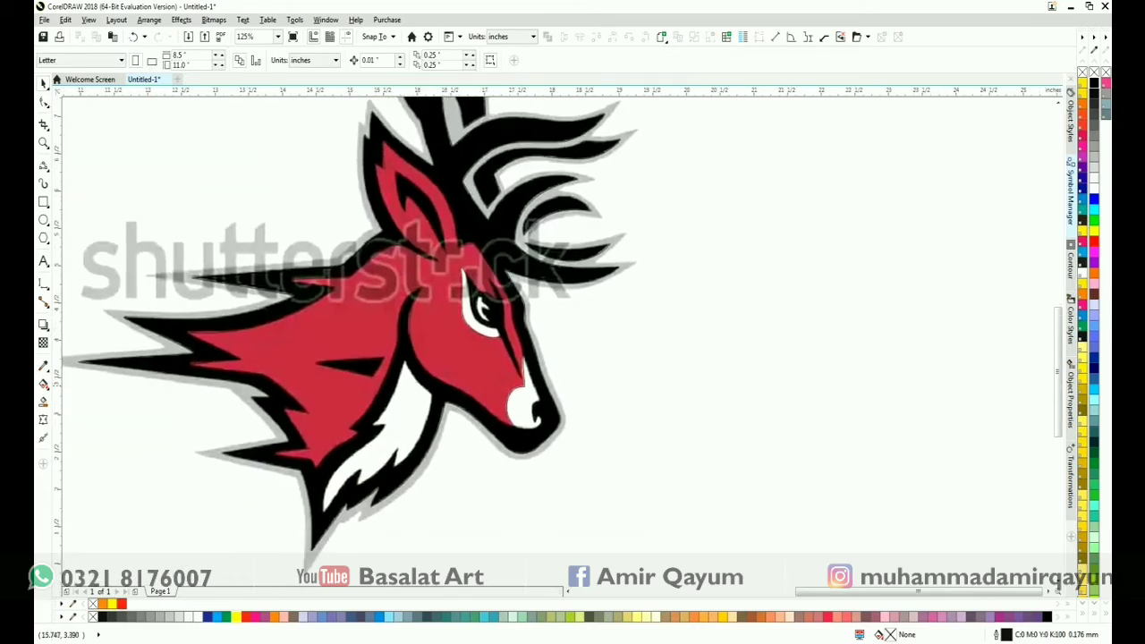
click(378, 370)
key(Escape)
click(214, 323)
key(Tab)
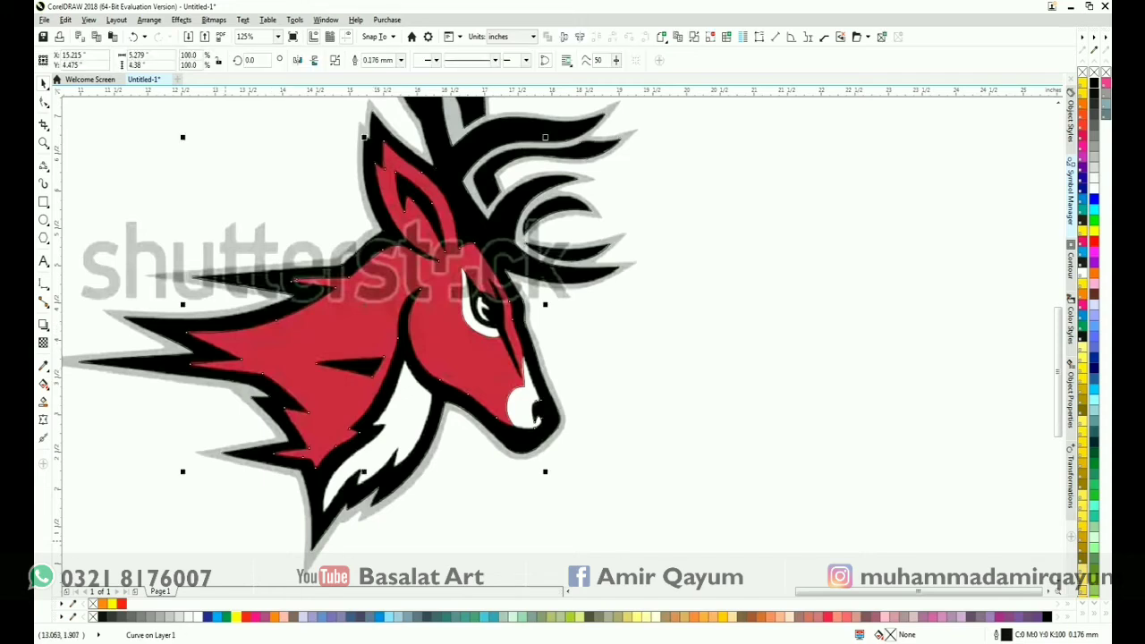
click(43, 365)
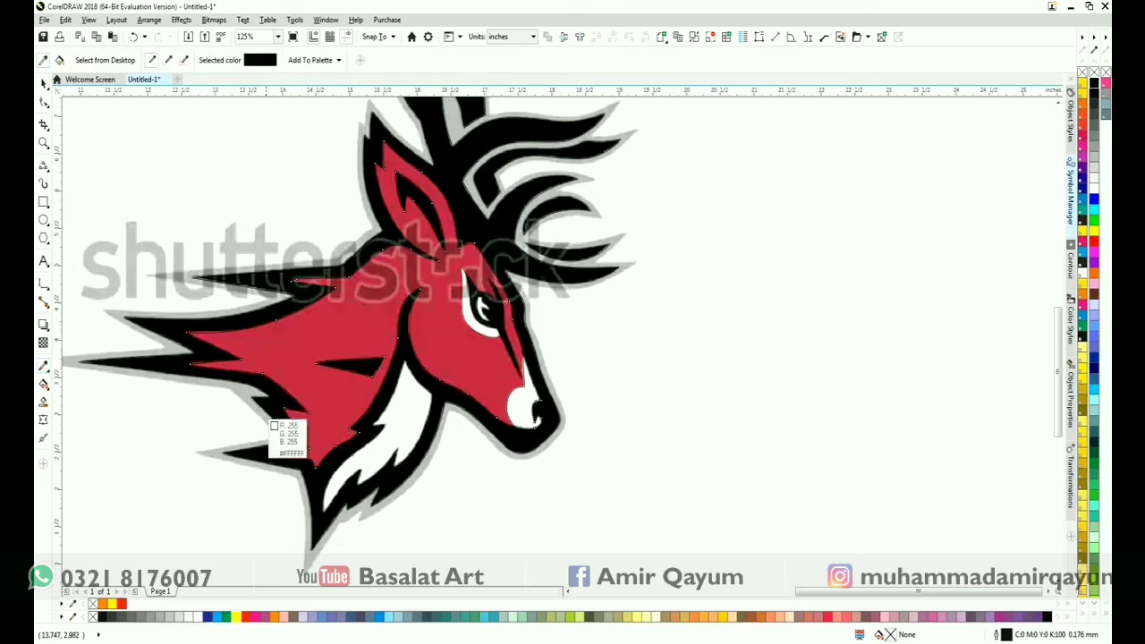
click(279, 401)
click(279, 400)
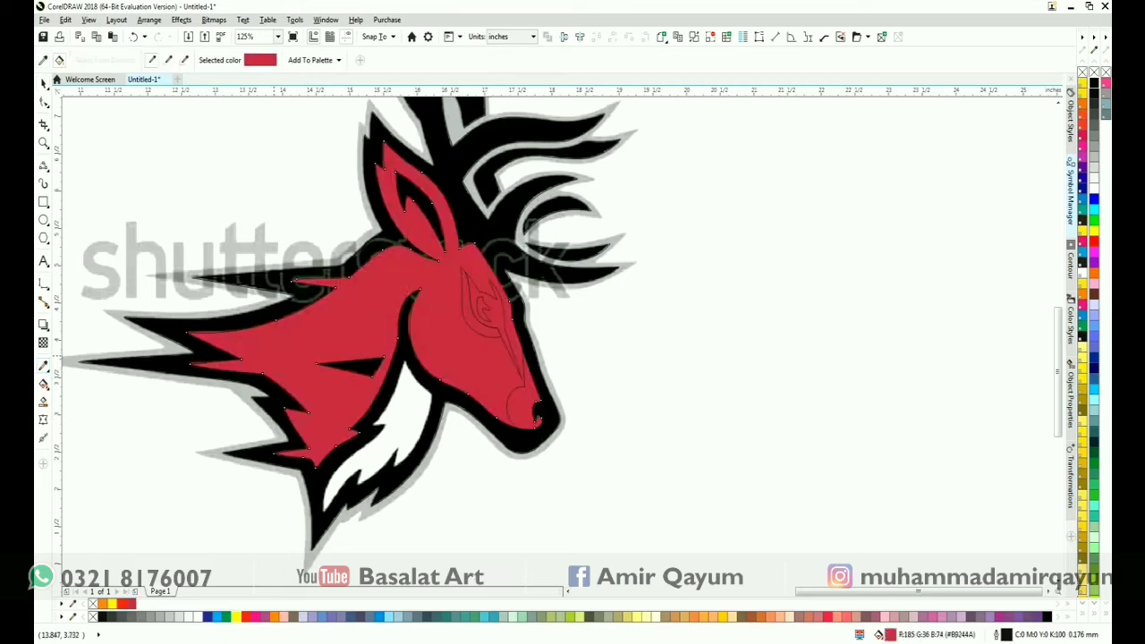
key(space)
key(Escape)
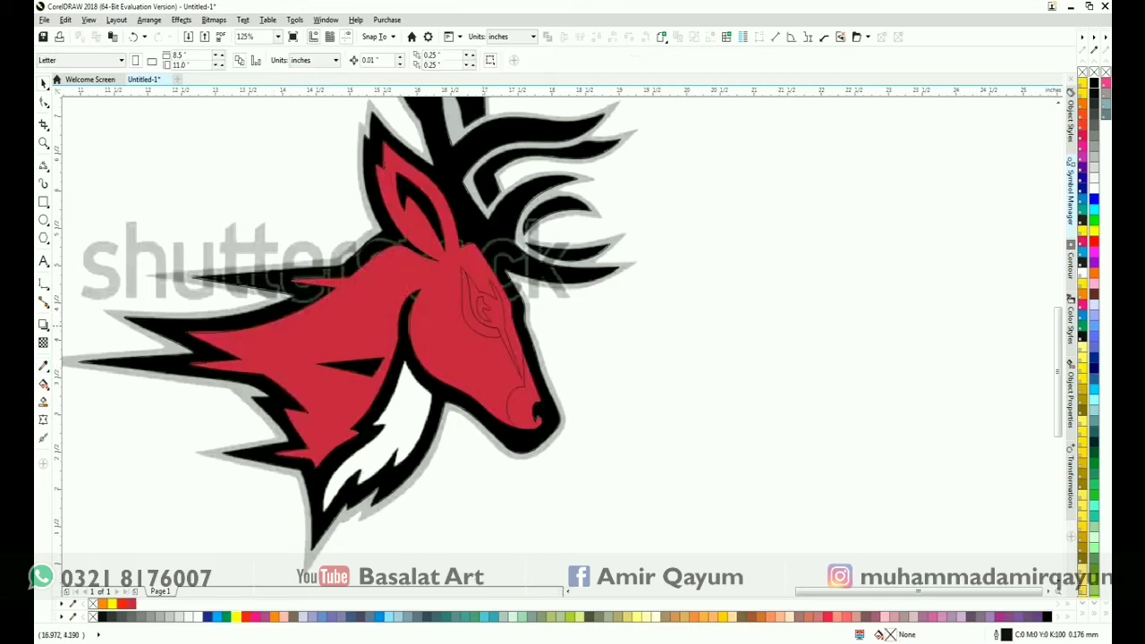
Fill the eye patch and highlight with white and combine them with the muzzle patch into one white curve.
click(483, 324)
click(198, 617)
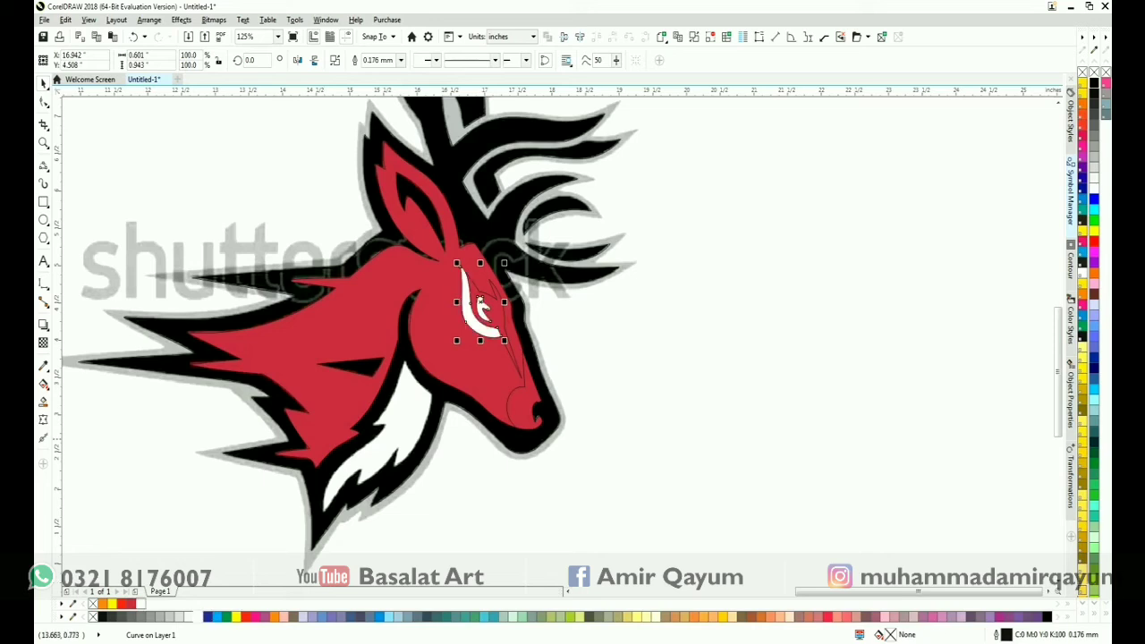
scroll(525, 426, up, 2)
shift+click(435, 230)
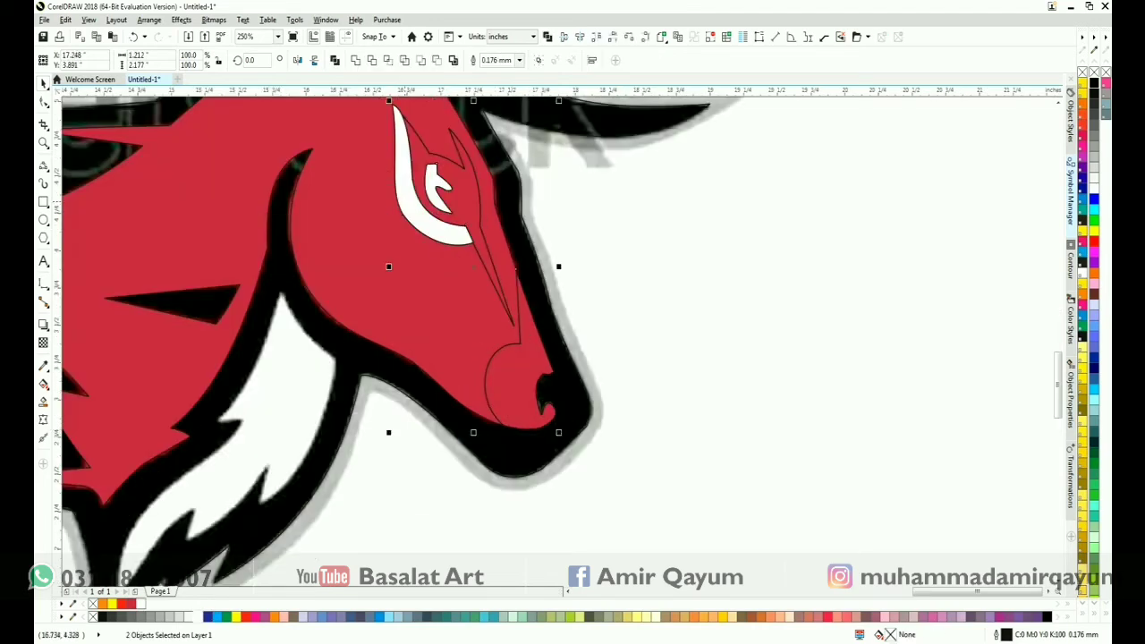
click(335, 60)
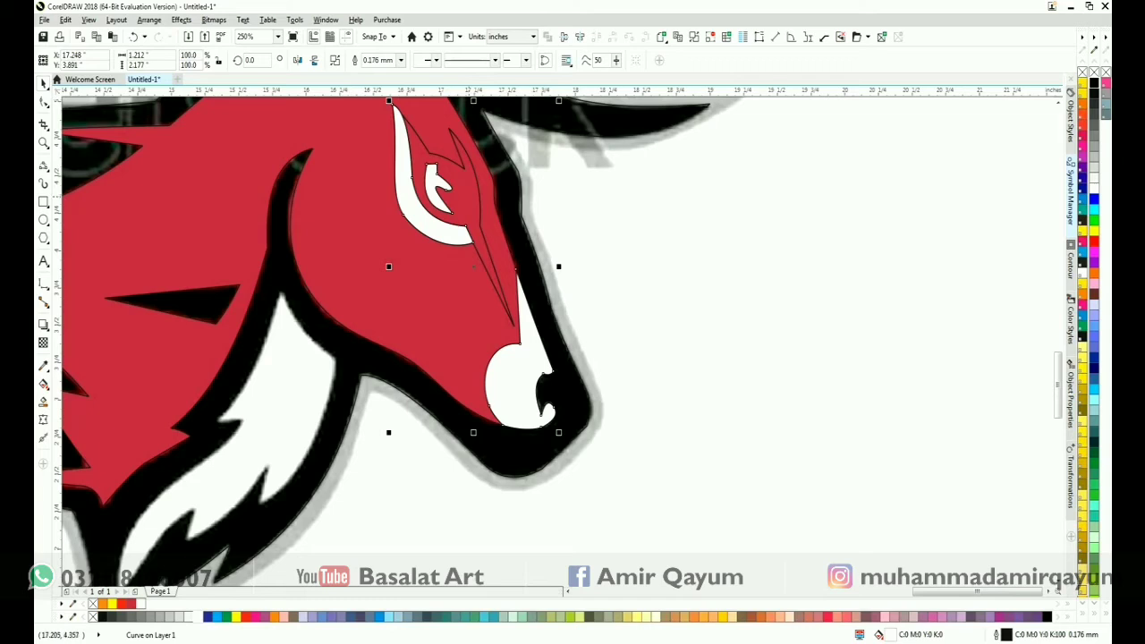
Fill the traced eye marking with black.
click(468, 197)
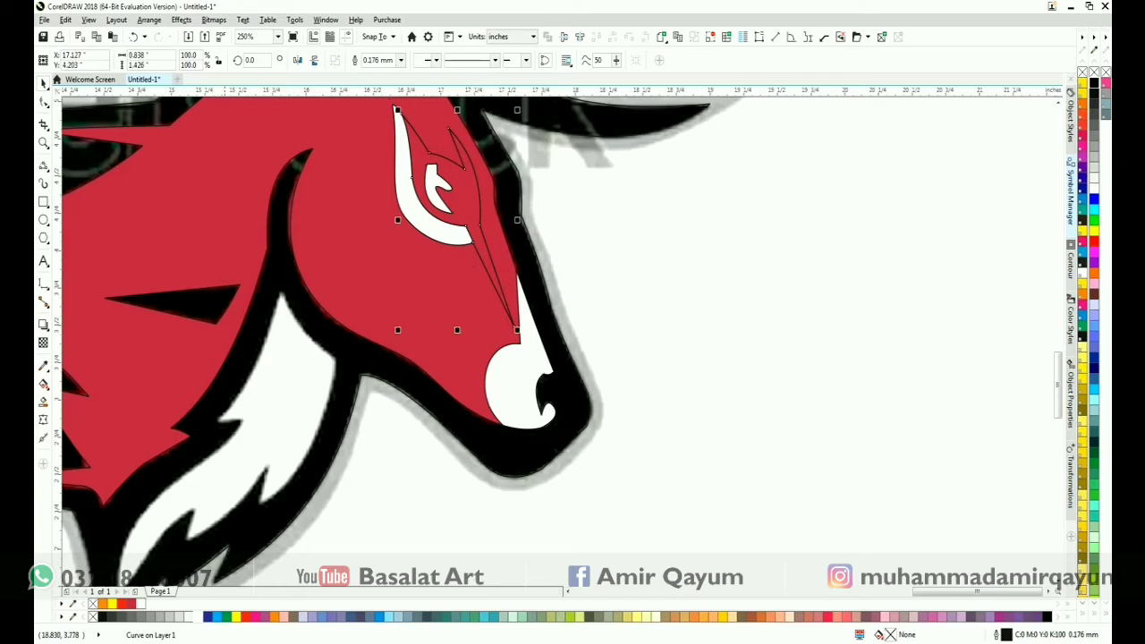
click(103, 616)
key(Escape)
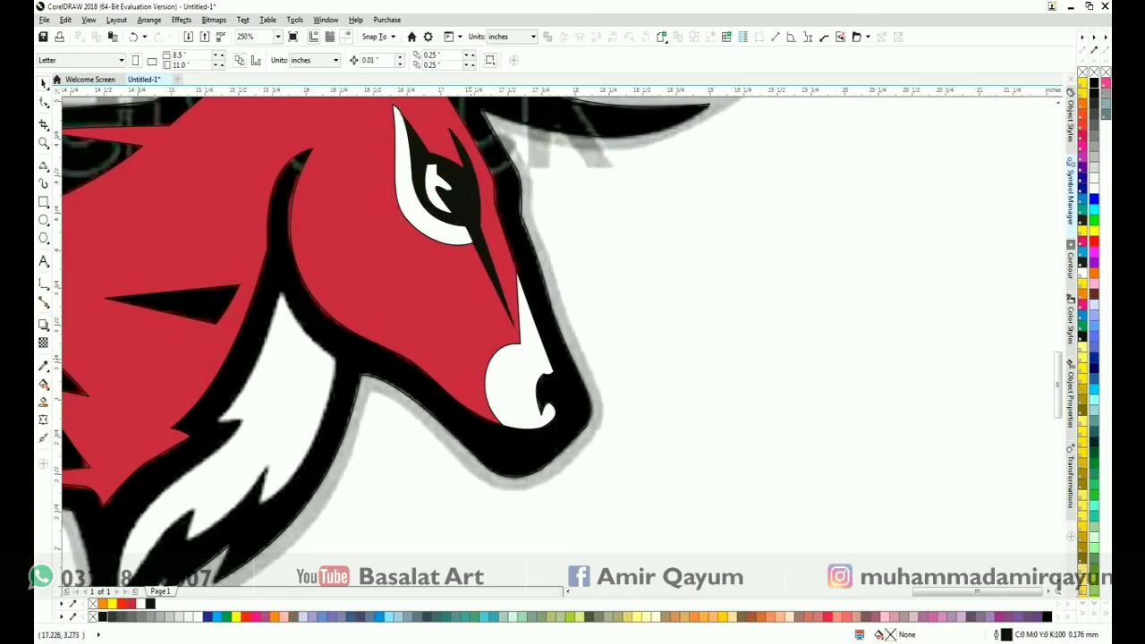
scroll(474, 365, down, 2)
click(384, 366)
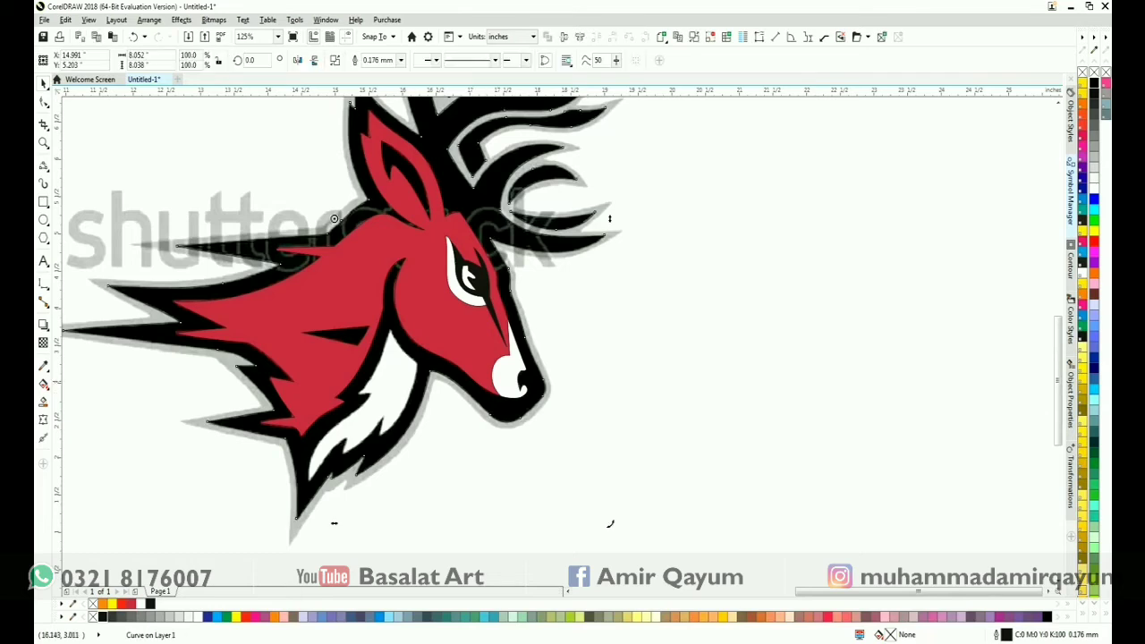
key(Escape)
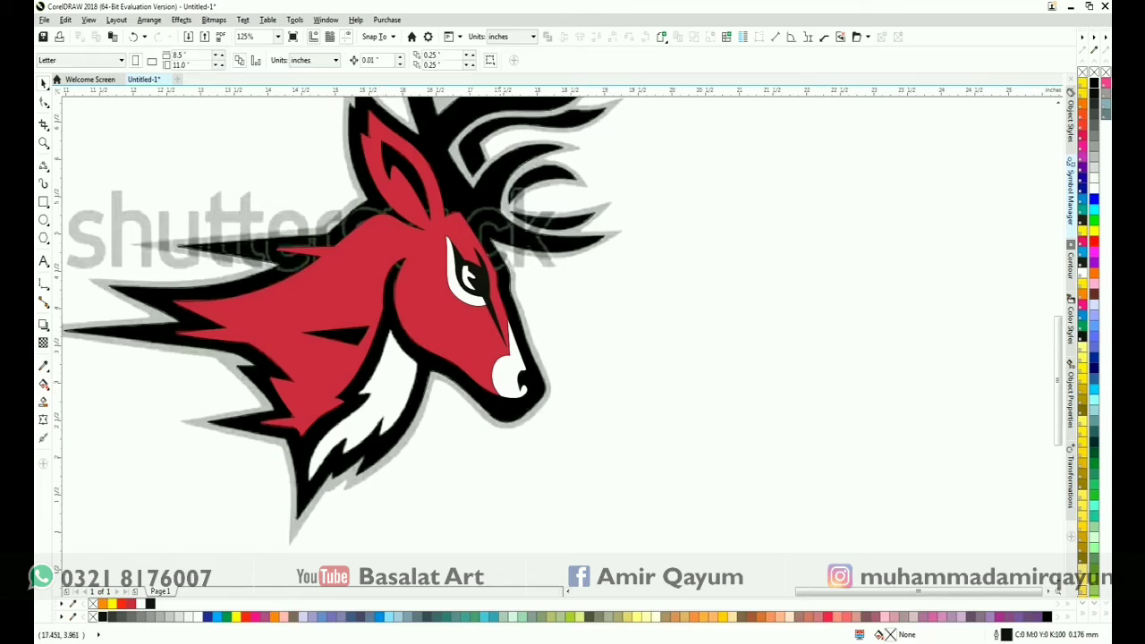
scroll(557, 336, up, 2)
scroll(557, 336, down, 2)
Trace the upper part of the white neck patch around its top tip and down past the notch on its inner side.
drag(273, 347, 494, 499)
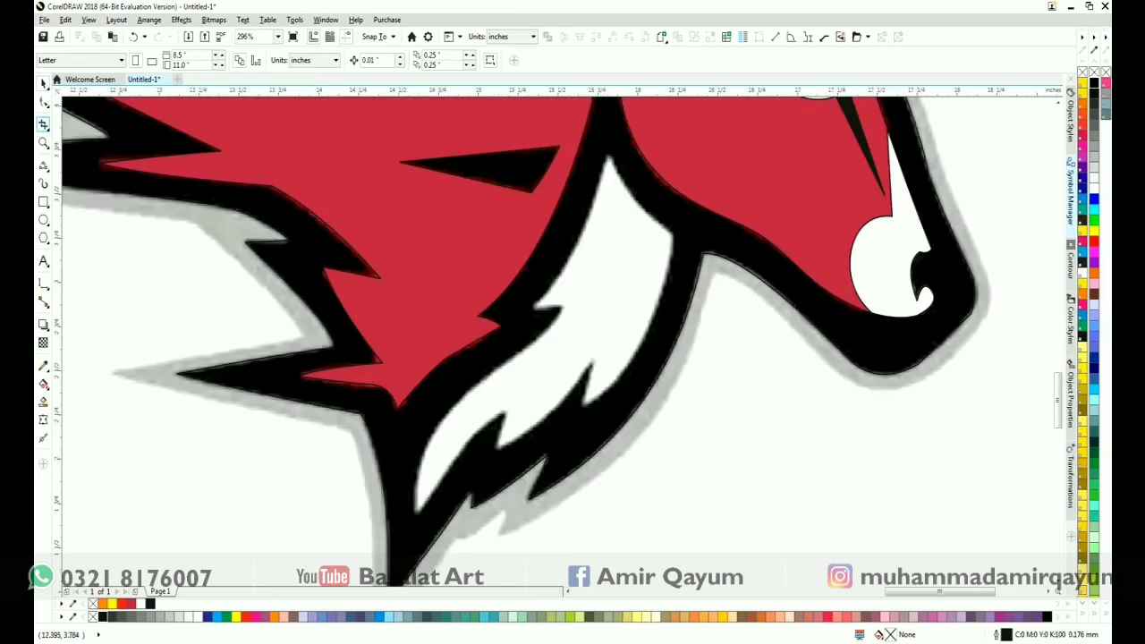
click(43, 166)
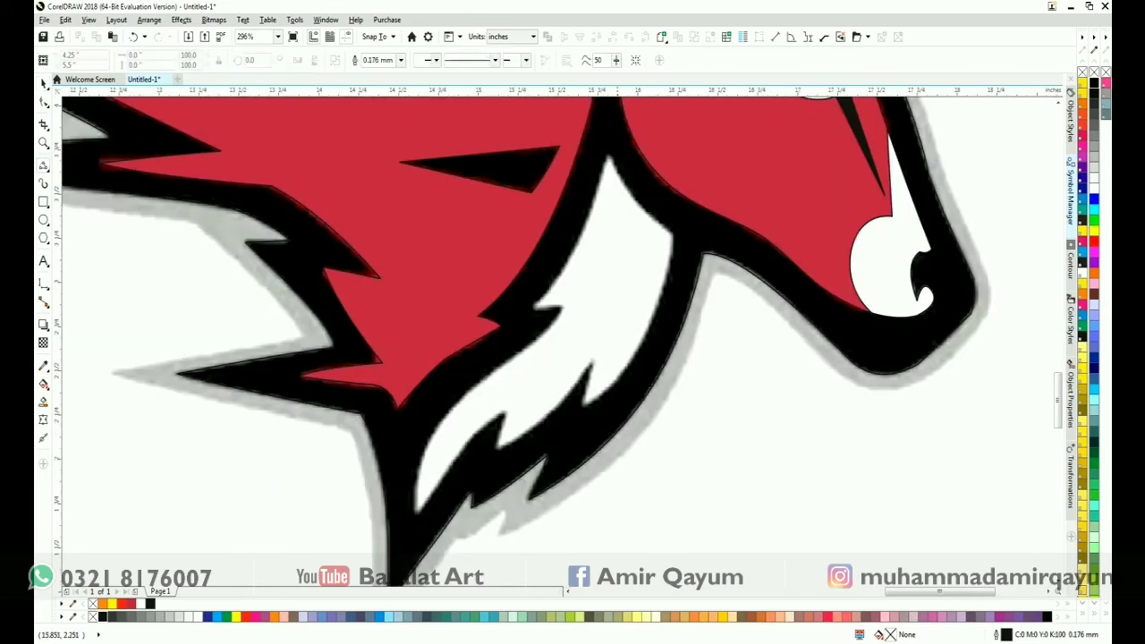
drag(608, 159, 564, 306)
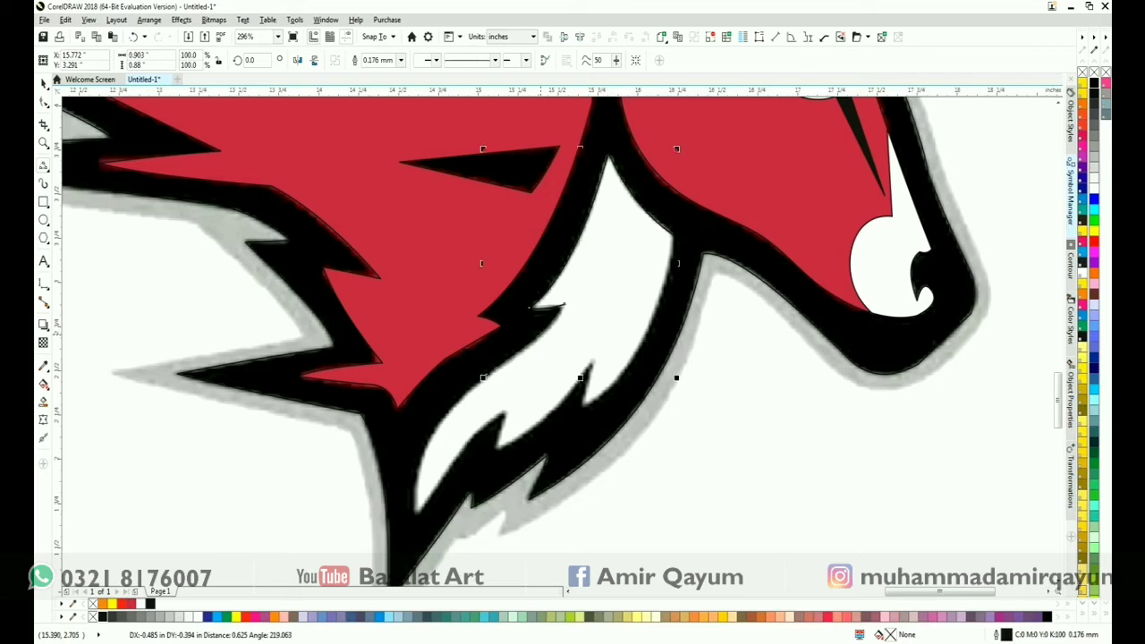
Continue the neck patch outline around its lower tip and along the jagged lower edge to close the shape.
drag(483, 377, 506, 413)
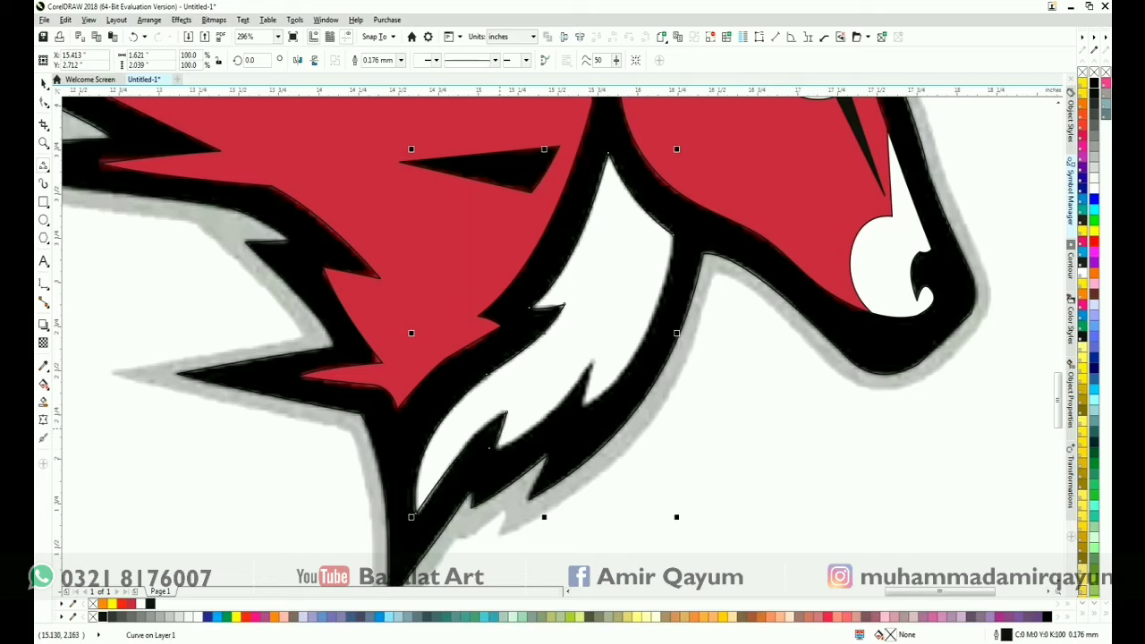
key(ctrl+z)
drag(506, 414, 621, 361)
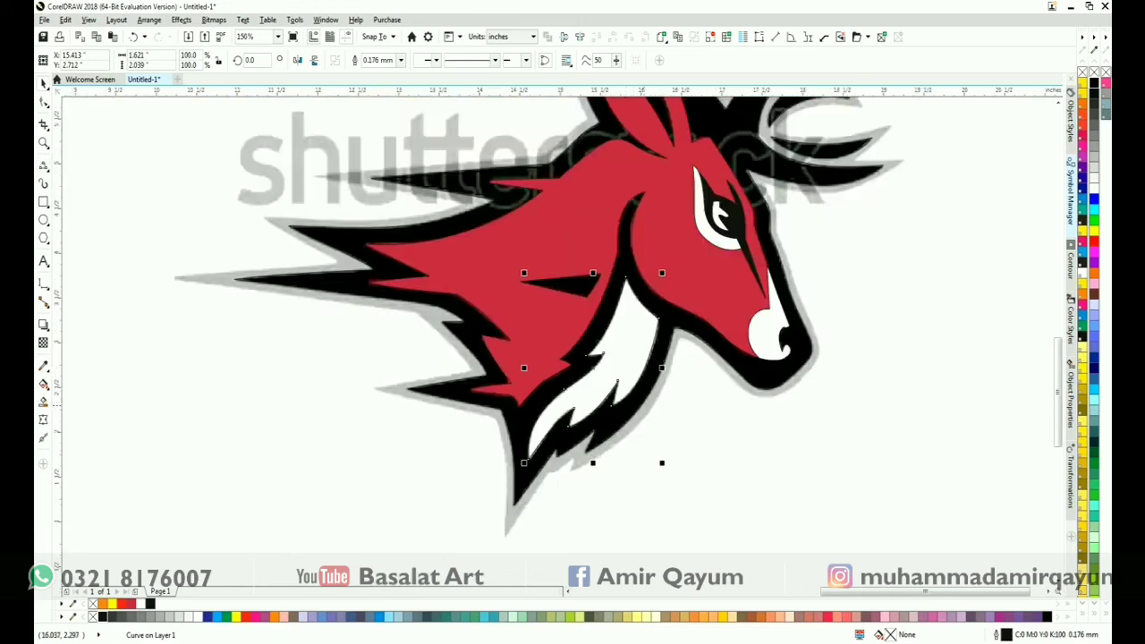
Combine the traced neck patch with the existing white face curve into a single white-filled curve.
scroll(617, 376, down, 3)
click(550, 382)
shift+click(598, 275)
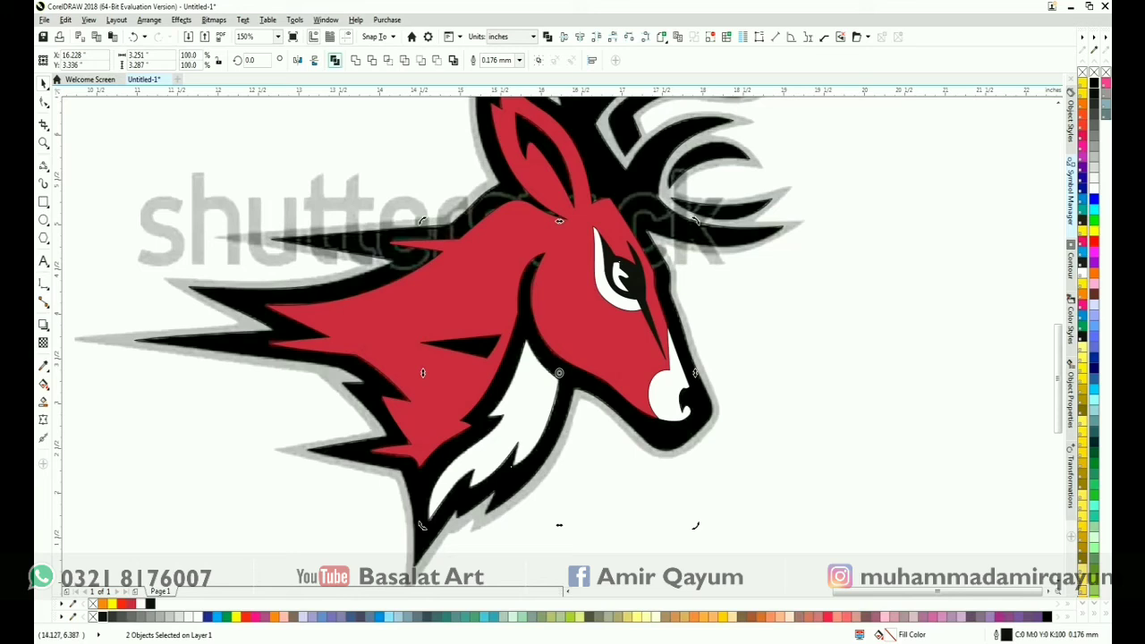
click(335, 59)
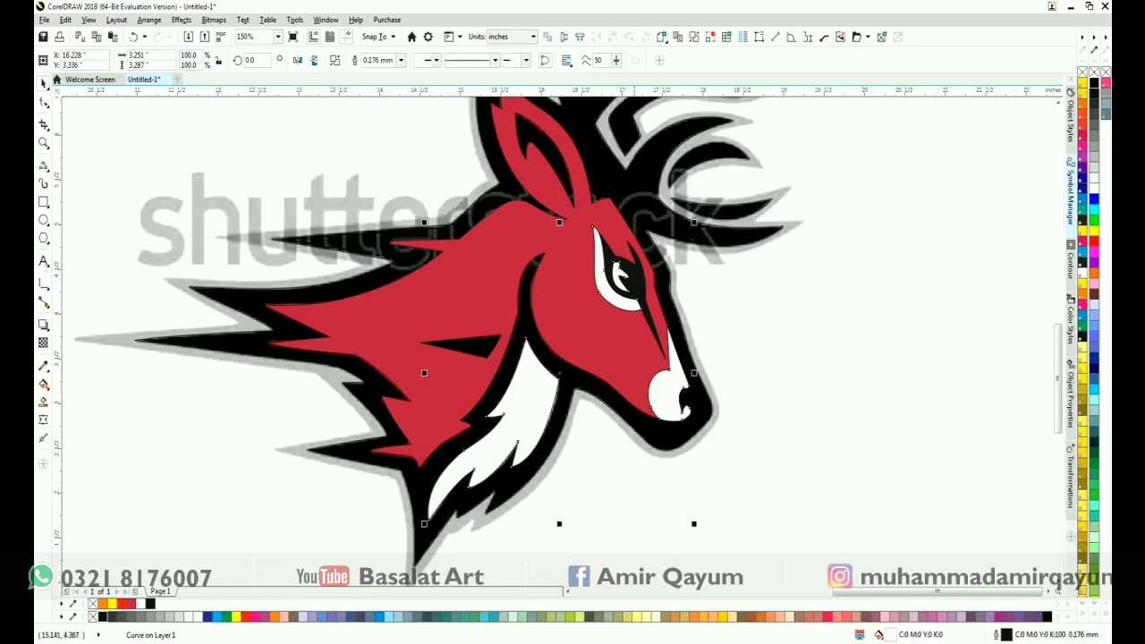
key(Escape)
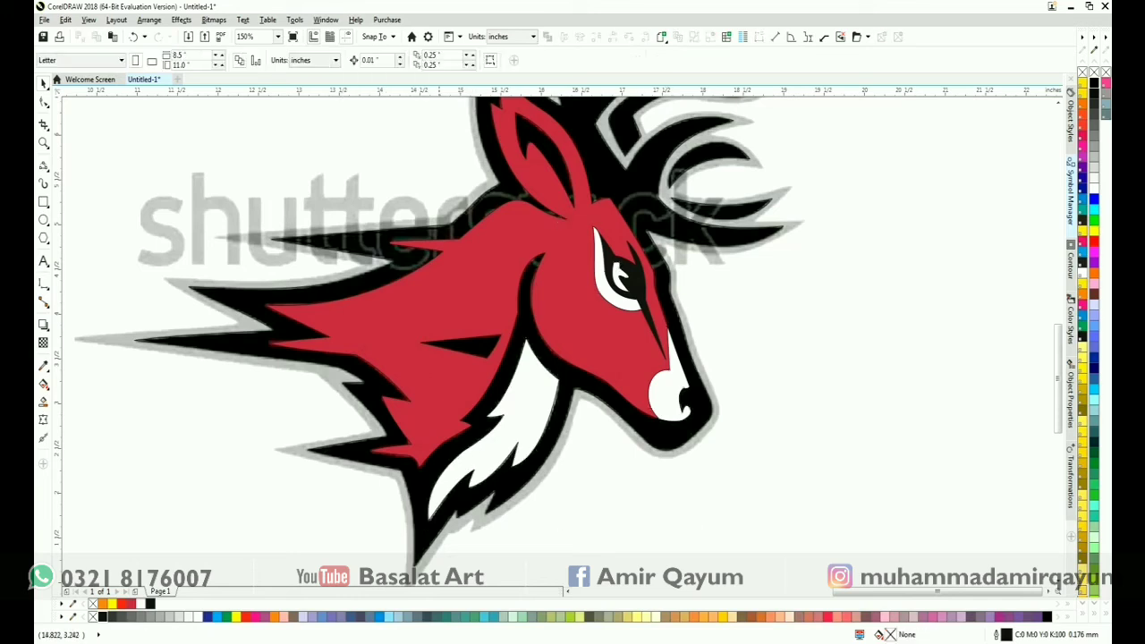
Fill the traced outer silhouette of the deer head with black.
click(423, 395)
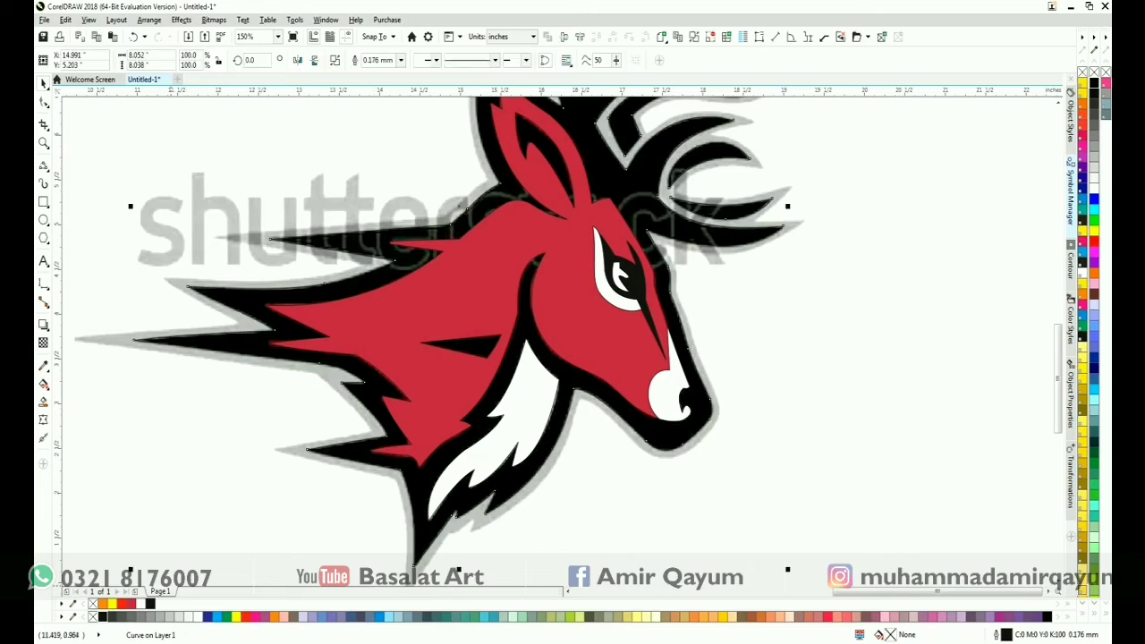
click(151, 603)
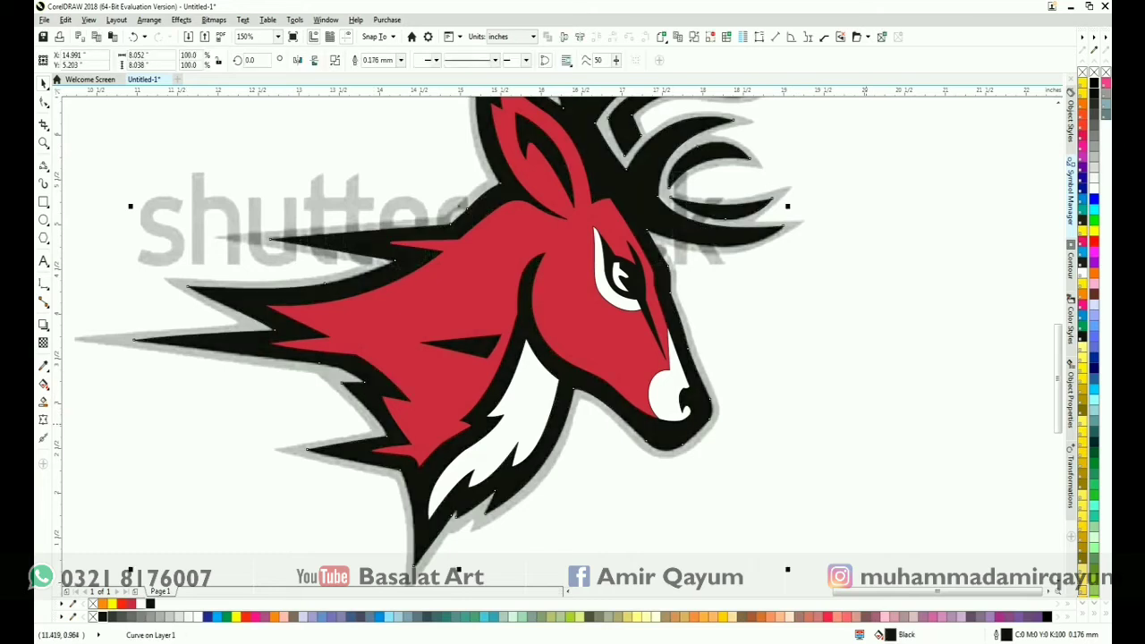
key(Escape)
Try removing the source bitmap from behind the traced artwork and undo the deletion.
scroll(796, 399, down, 1)
click(606, 234)
key(Delete)
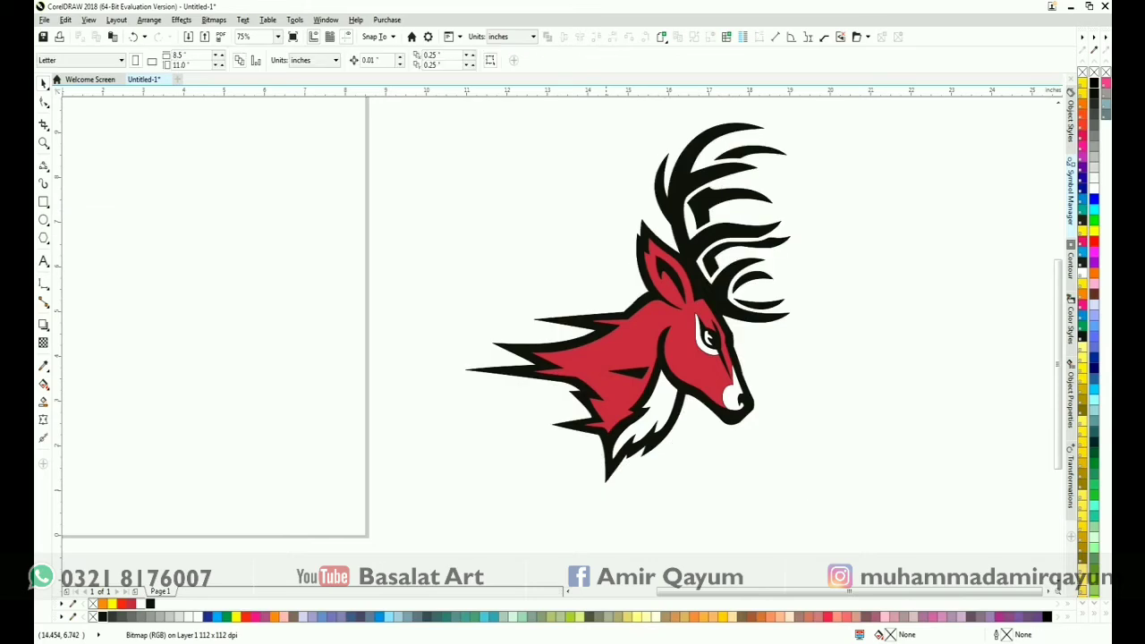
key(ctrl+z)
key(Escape)
Apply a one-step outside contour with a 0.13" offset, black outline and yellow fill to the black deer silhouette.
click(689, 256)
drag(657, 268, 476, 297)
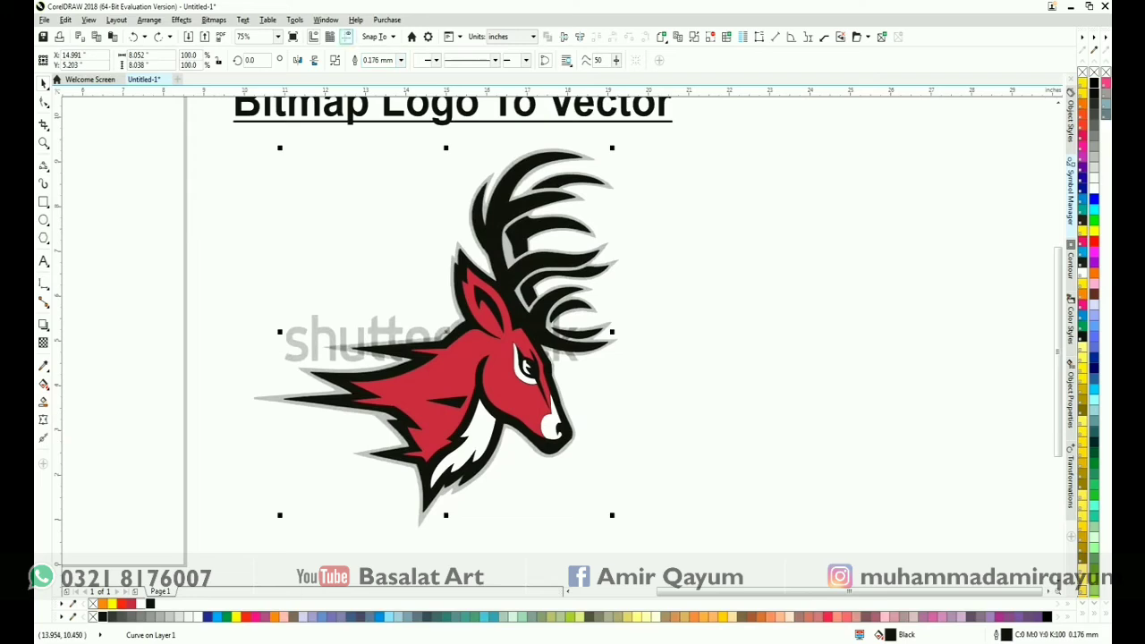
click(326, 20)
mouse_move(367, 185)
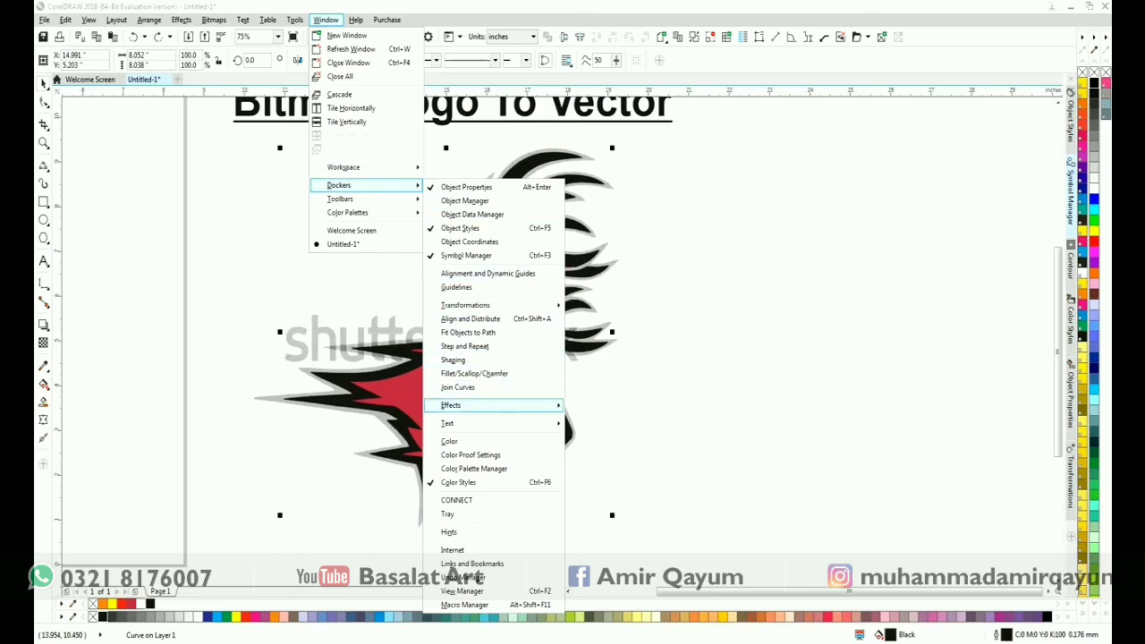
mouse_move(483, 405)
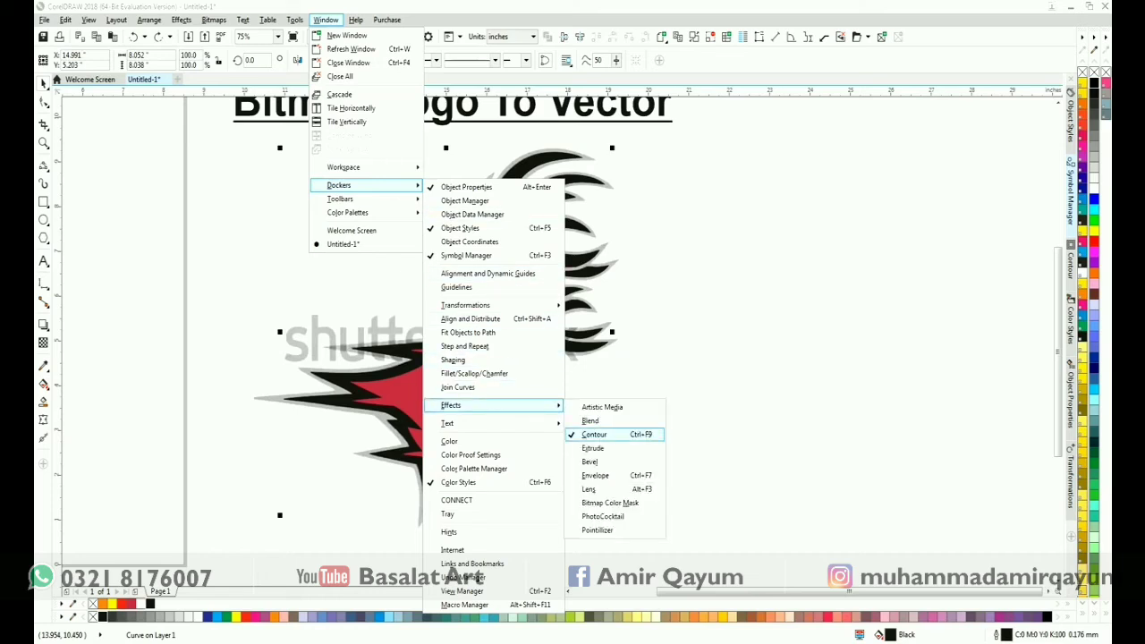
key(Escape)
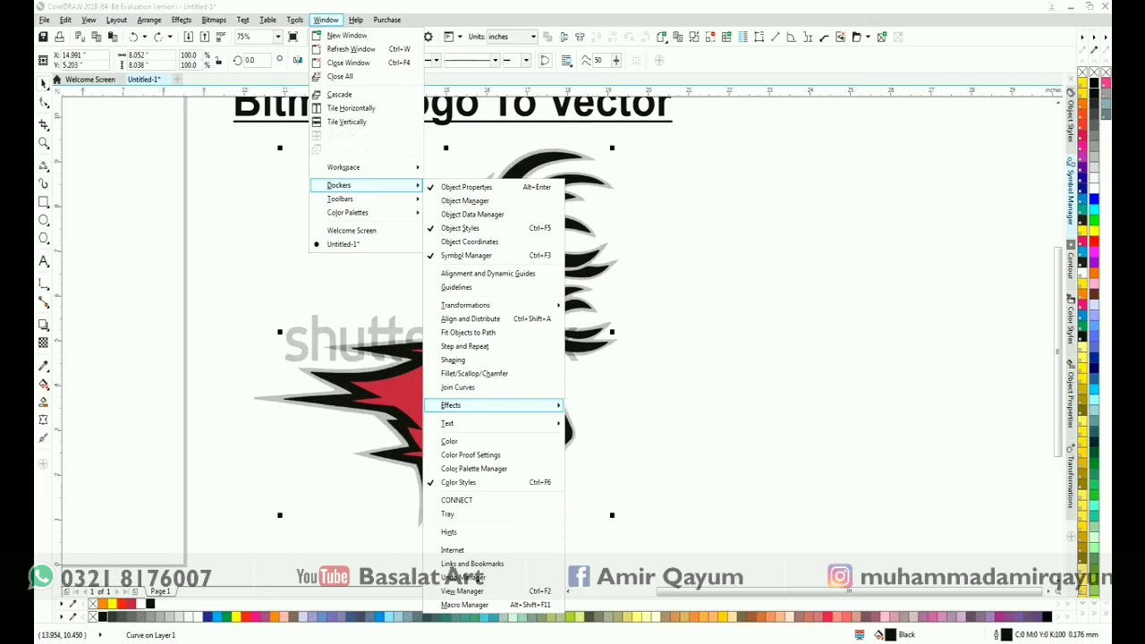
key(Escape)
key(Escape)
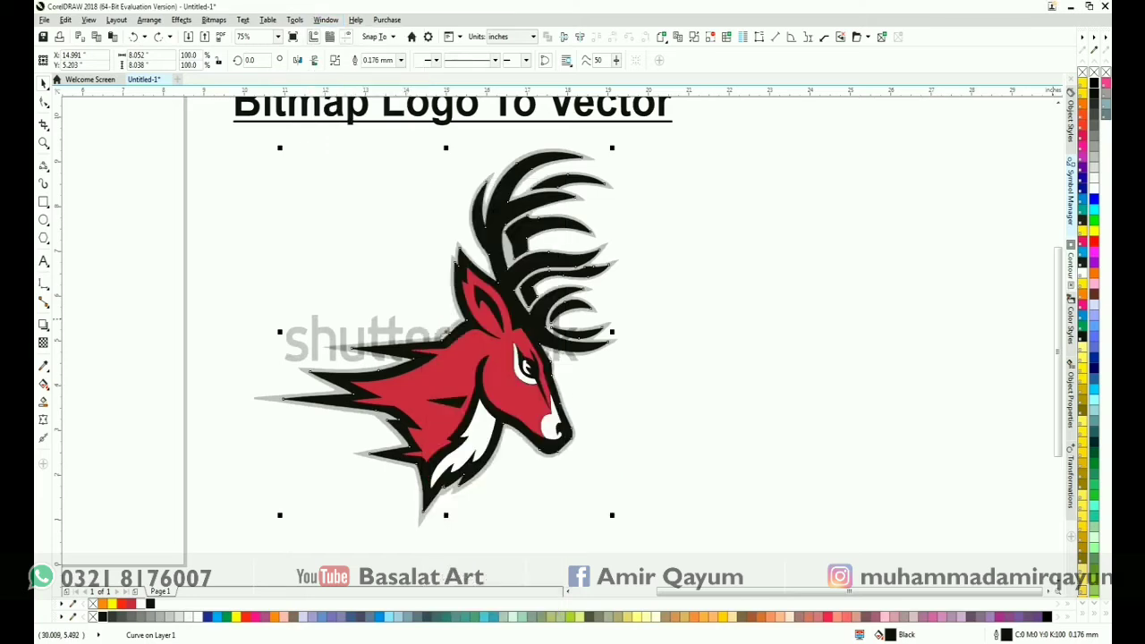
key(ctrl+F9)
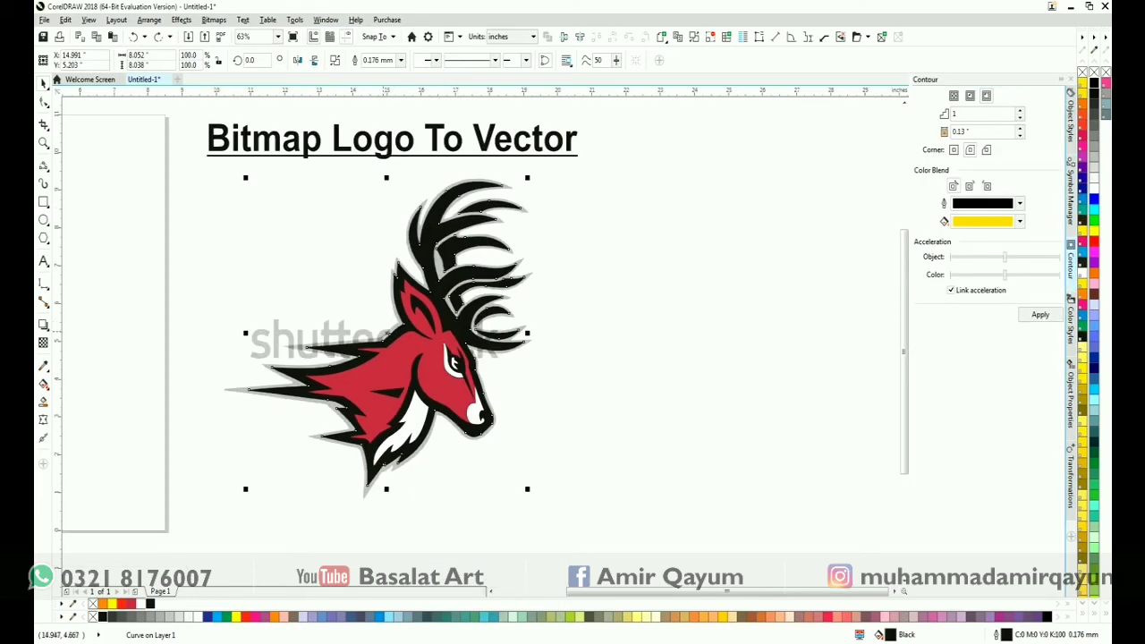
click(405, 340)
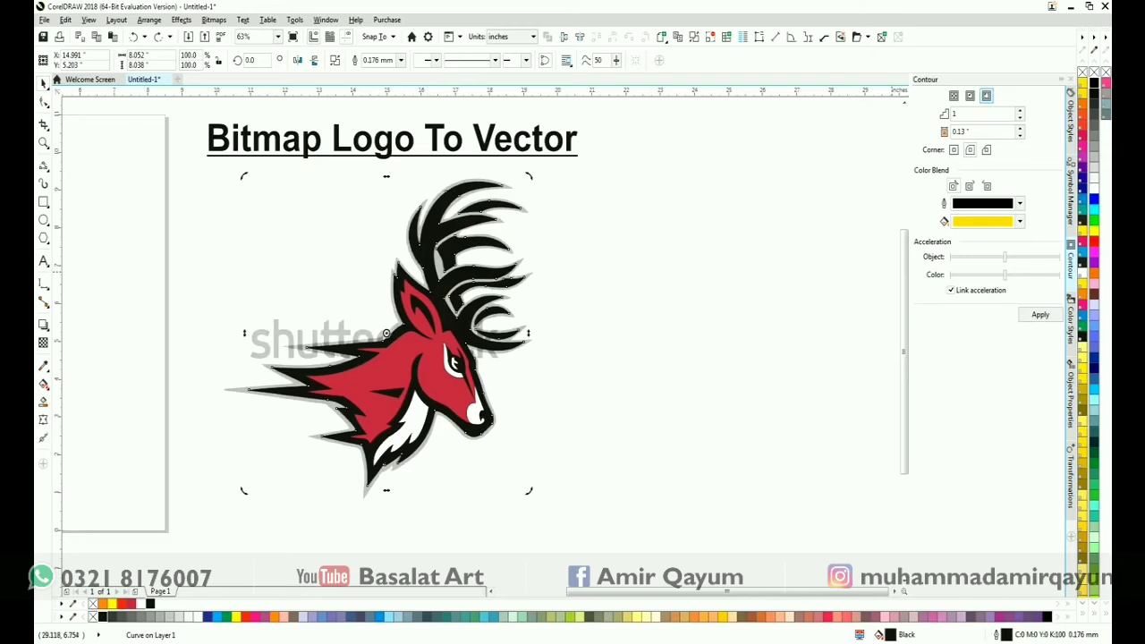
click(1040, 315)
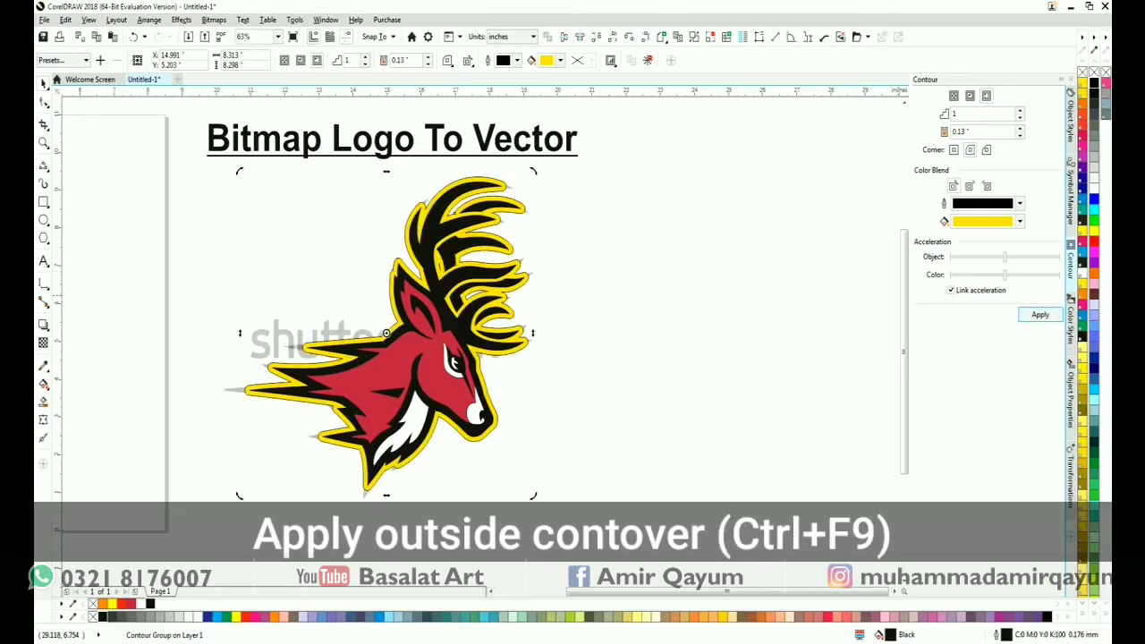
Change the contour to mitered corners and reduce its offset to 0.09" to match the grey border at the antlers.
key(F2)
mouse_move(409, 155)
mouse_down()
mouse_move(465, 213)
mouse_move(568, 271)
mouse_up()
click(524, 217)
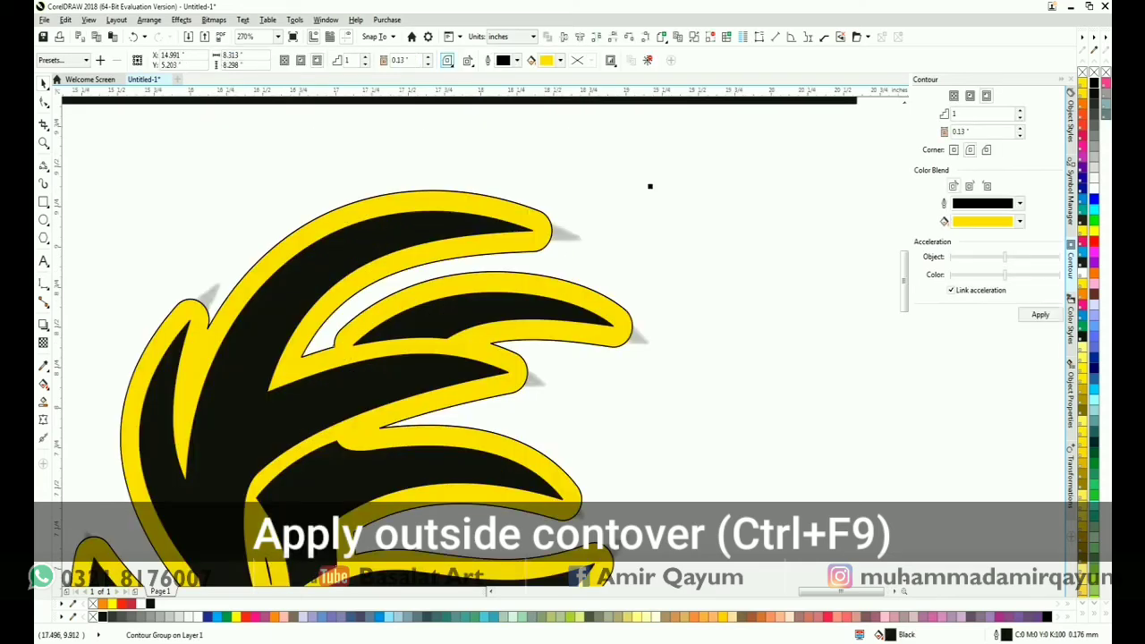
click(447, 60)
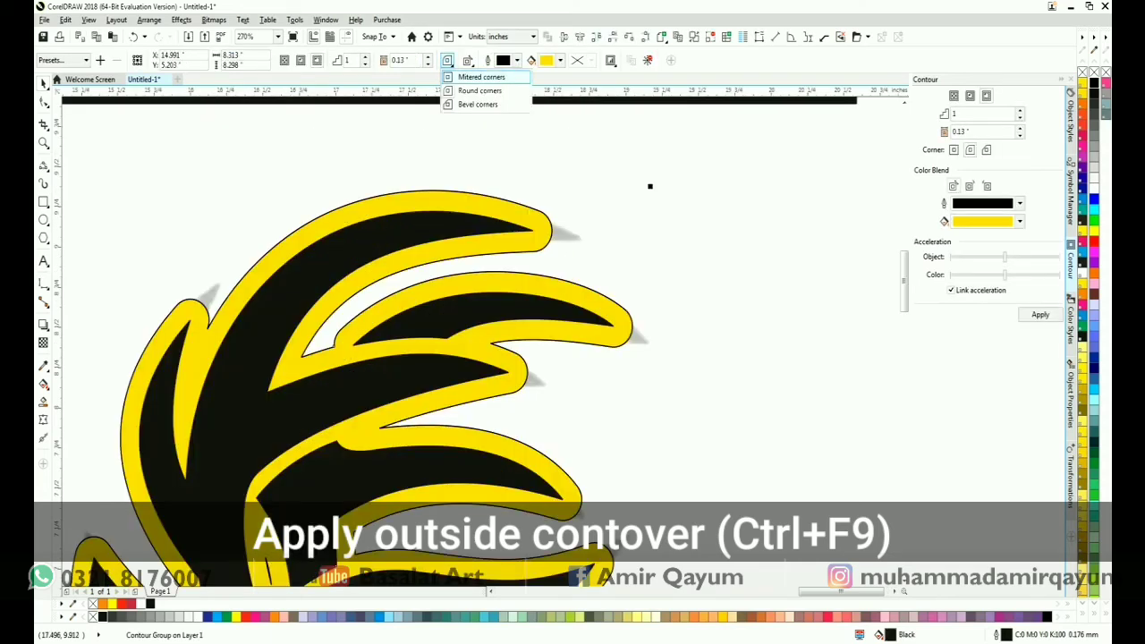
click(481, 77)
click(428, 64)
click(429, 64)
click(428, 64)
click(428, 65)
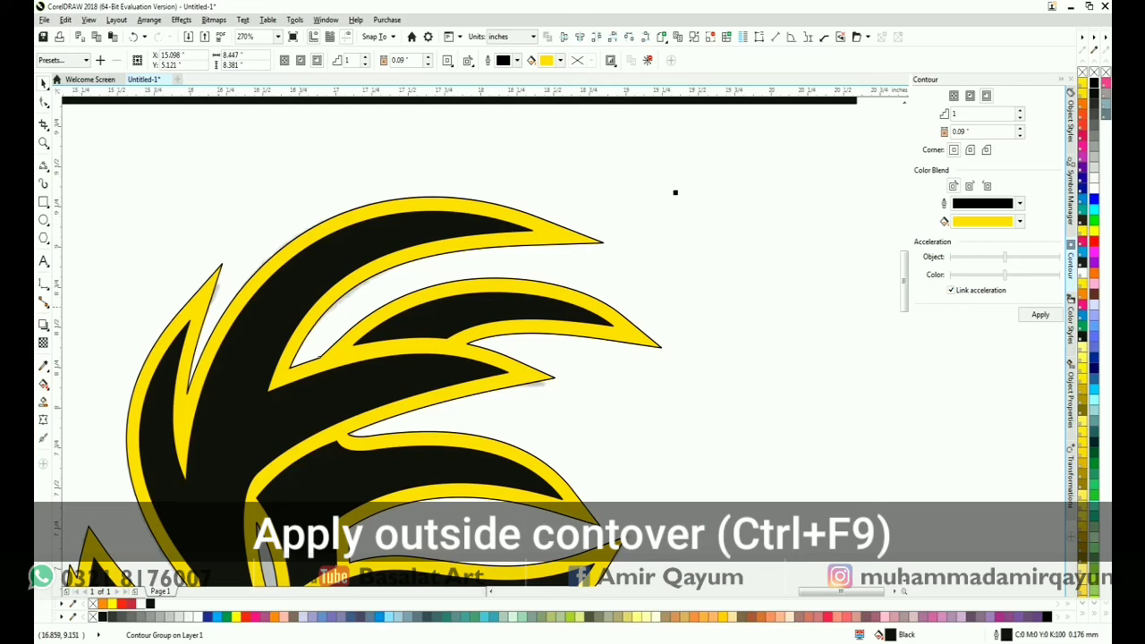
Break the contour group apart so the yellow outline becomes separate from the black silhouette.
scroll(319, 358, down, 4)
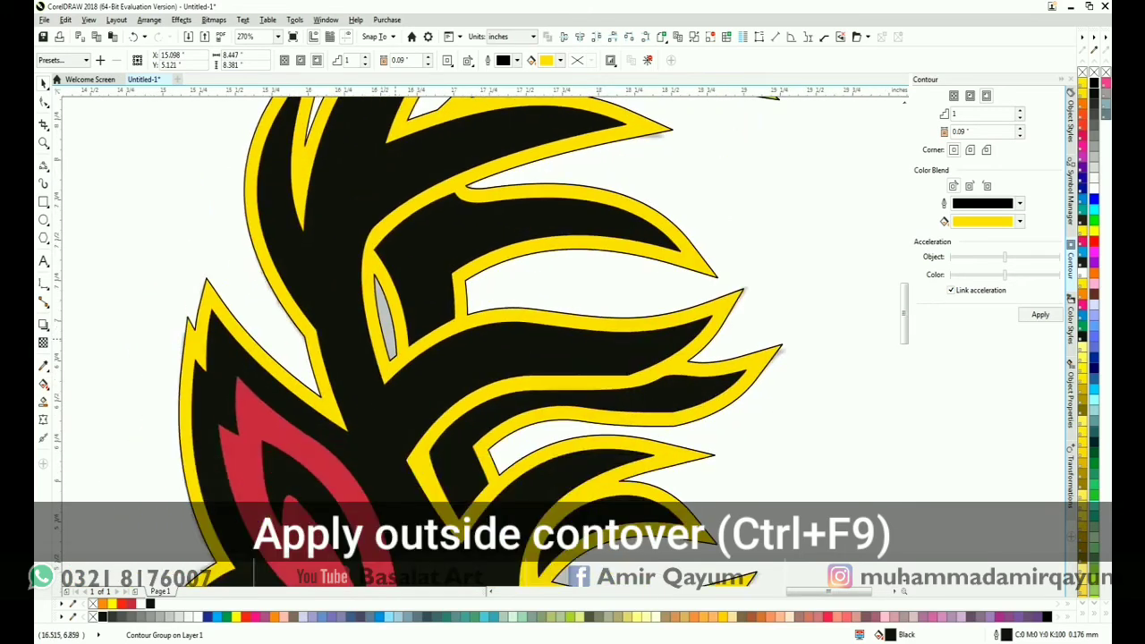
drag(304, 499, 420, 326)
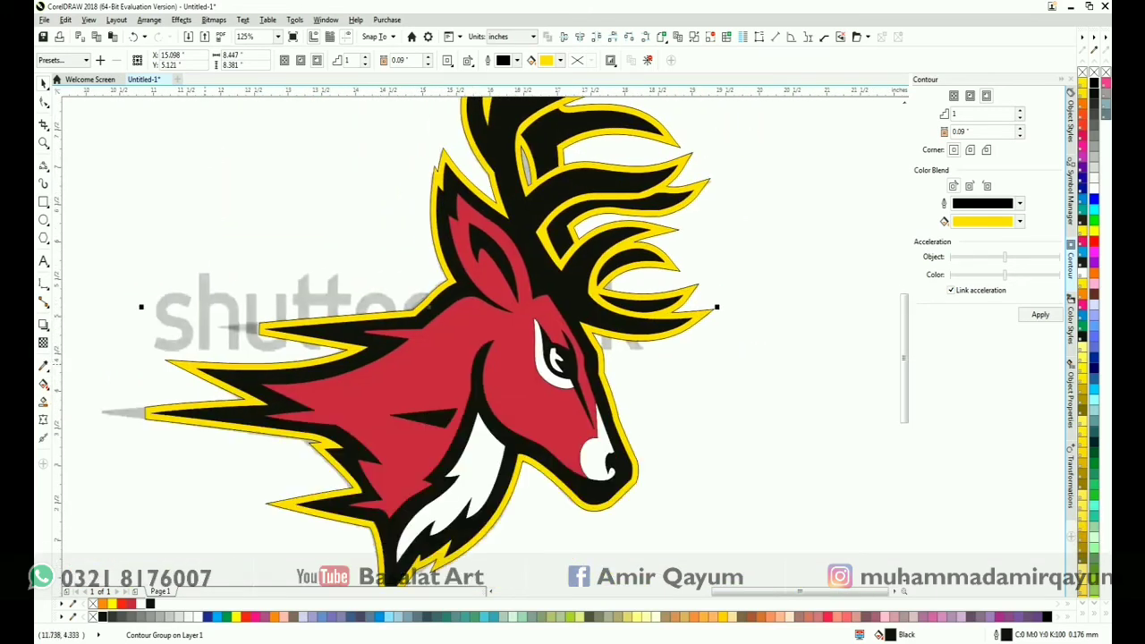
drag(654, 271, 634, 404)
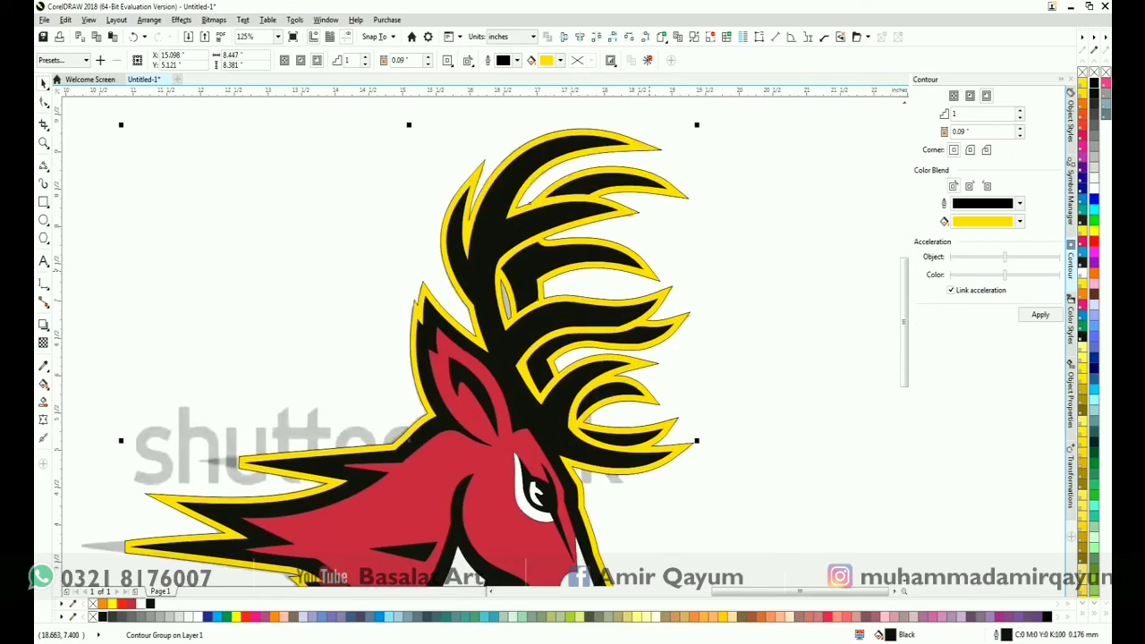
right_click(650, 274)
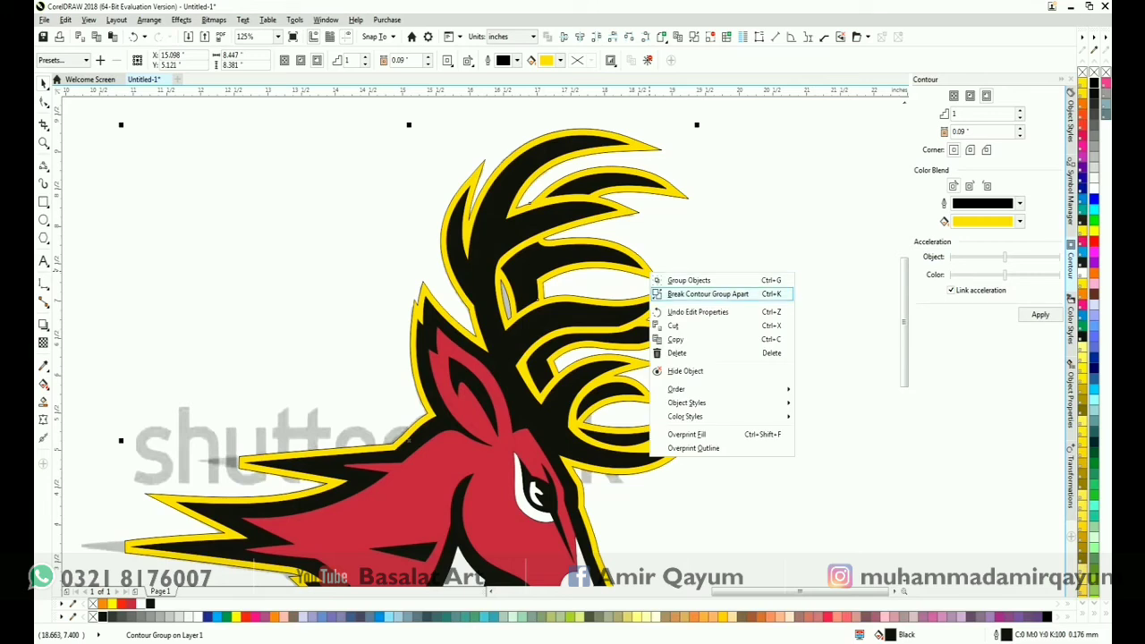
click(708, 295)
click(267, 278)
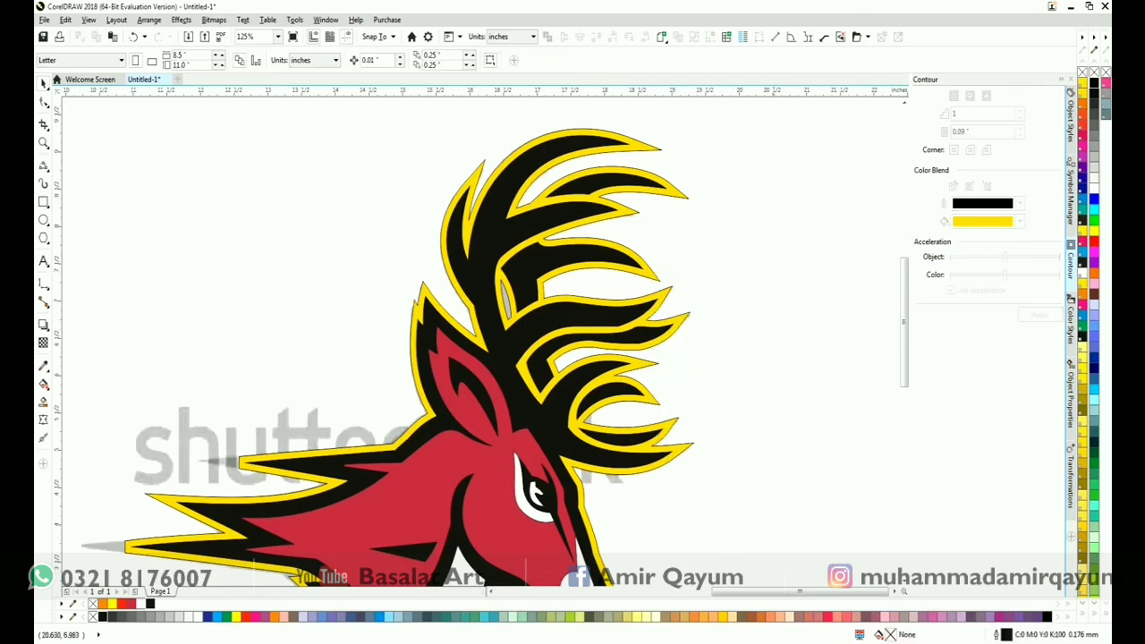
Extend the blunt tip of the longest mane spike on the yellow outline into a narrow point by moving its two end nodes.
drag(292, 469, 411, 353)
click(295, 382)
drag(295, 383, 277, 452)
key(ctrl+z)
key(F10)
drag(427, 355, 212, 330)
drag(427, 300, 214, 315)
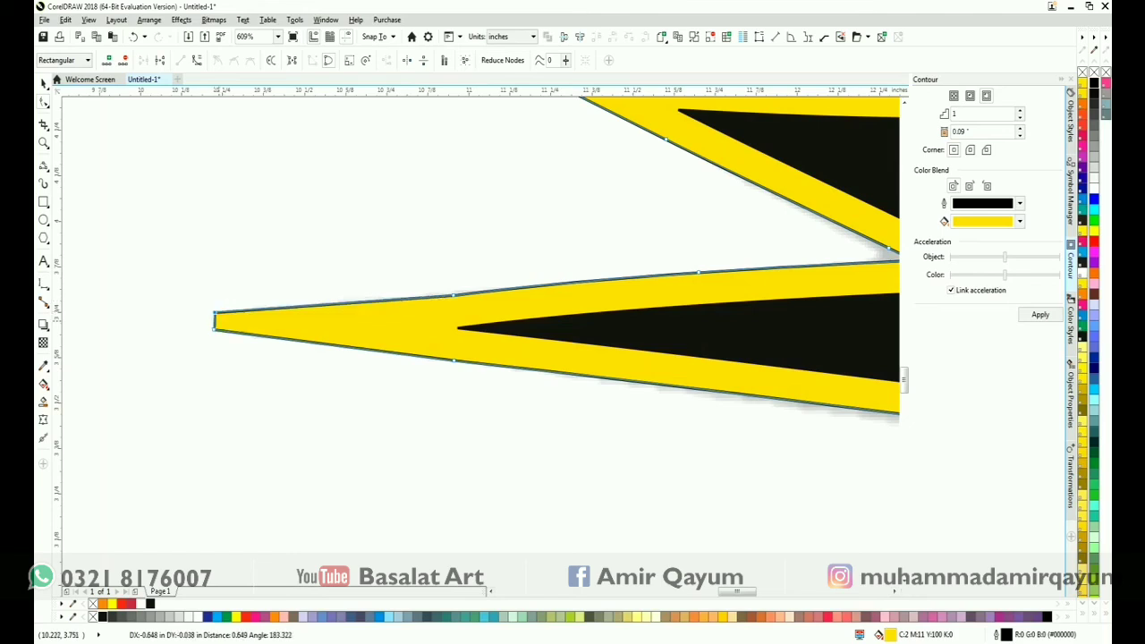
Extend the blunt tip of the uppermost mane spike on the yellow outline to the end of the grey spike beneath.
scroll(358, 340, down, 3)
scroll(523, 341, up, 2)
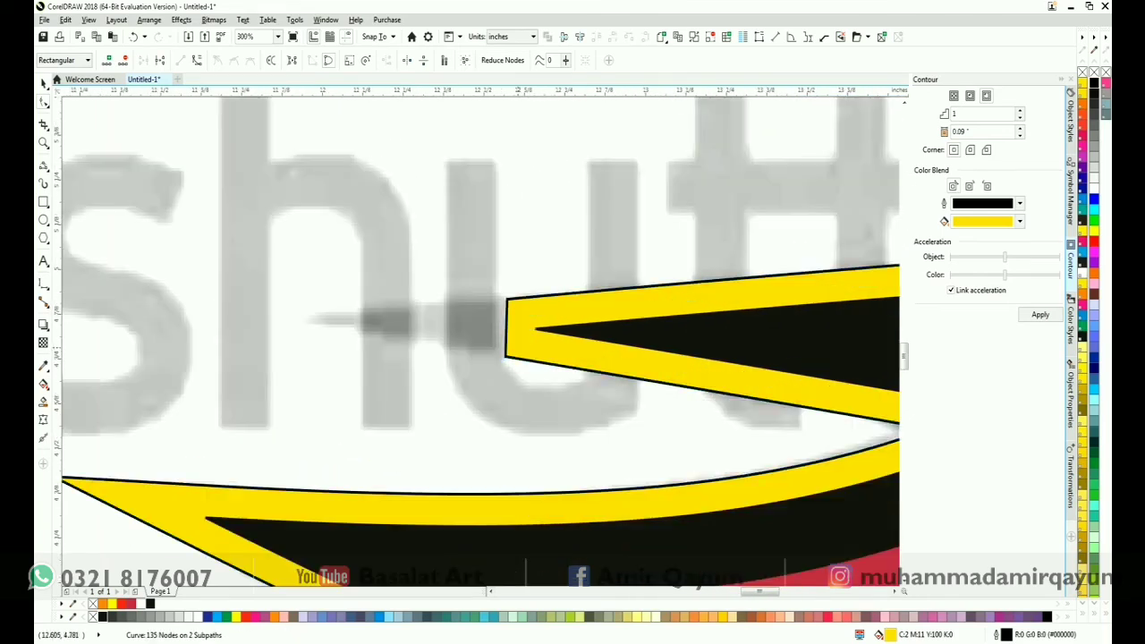
drag(506, 354, 297, 324)
drag(504, 301, 313, 315)
Delete a surplus node from the yellow outline between the uppermost mane spike and the ear base.
scroll(313, 315, down, 2)
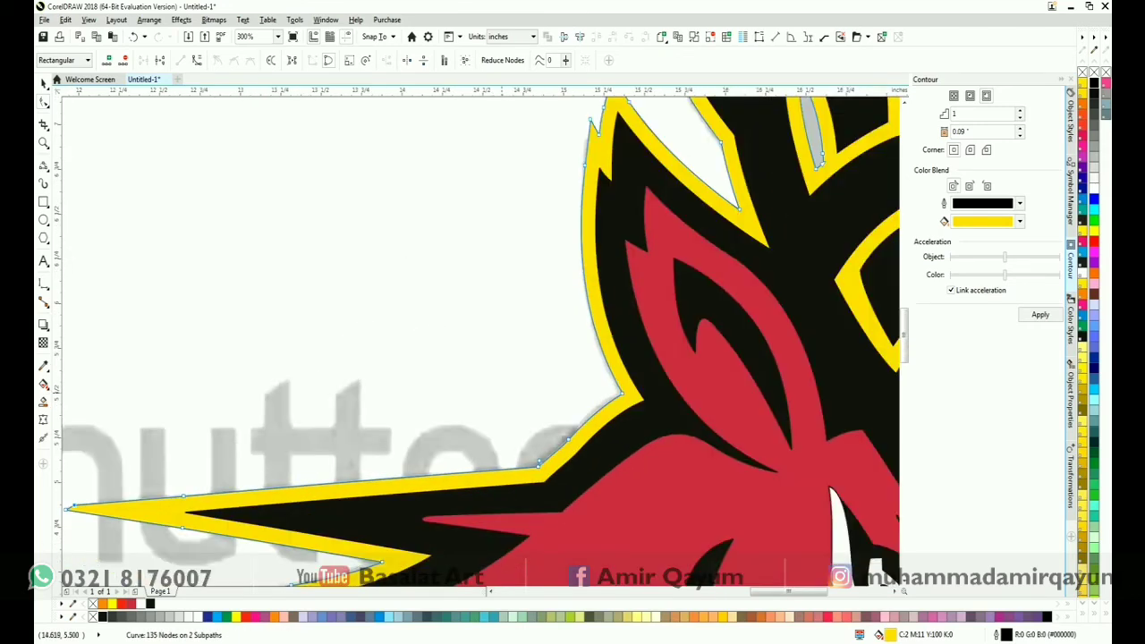
scroll(536, 464, up, 2)
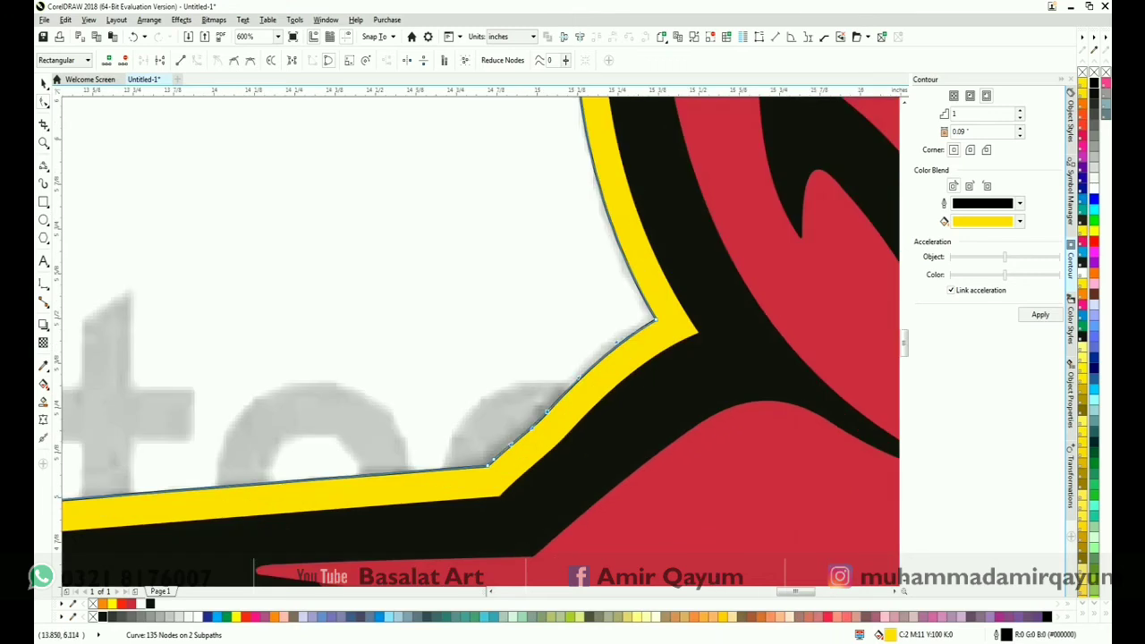
click(123, 60)
Inspect the yellow outline from the ear around the antlers and muzzle down to the neck for uneven nodes.
scroll(301, 283, down, 1)
drag(301, 283, 232, 485)
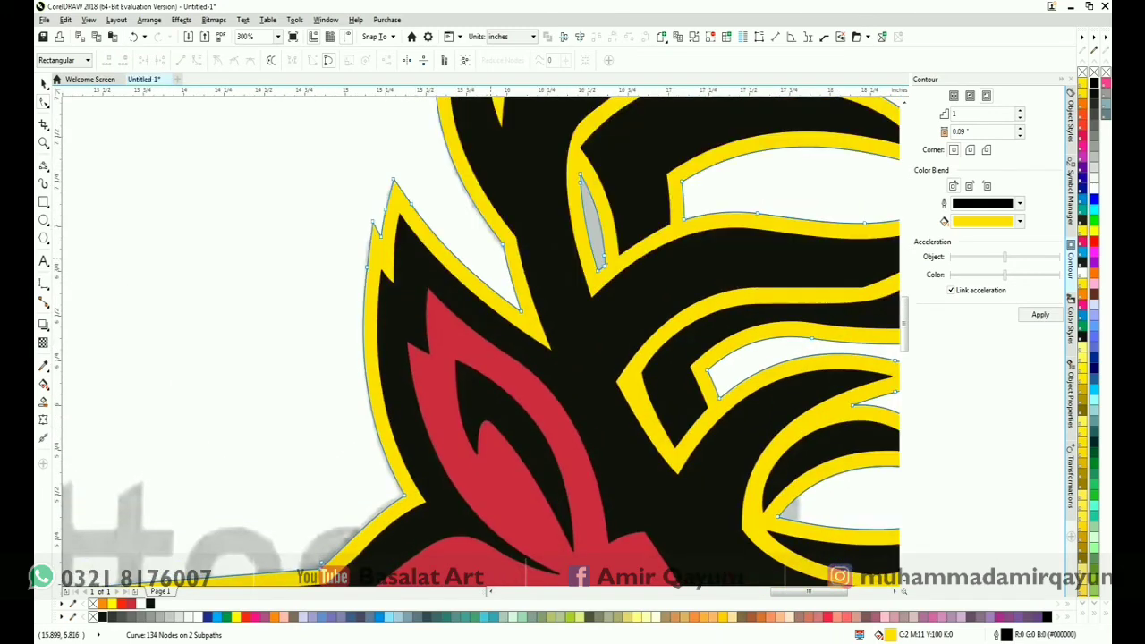
drag(443, 210, 396, 359)
drag(373, 426, 375, 464)
drag(579, 181, 422, 379)
drag(741, 350, 525, 264)
drag(651, 568, 608, 314)
drag(617, 478, 641, 314)
drag(571, 526, 614, 329)
drag(550, 468, 637, 266)
mouse_move(402, 545)
mouse_down()
mouse_move(513, 410)
mouse_move(772, 313)
mouse_up()
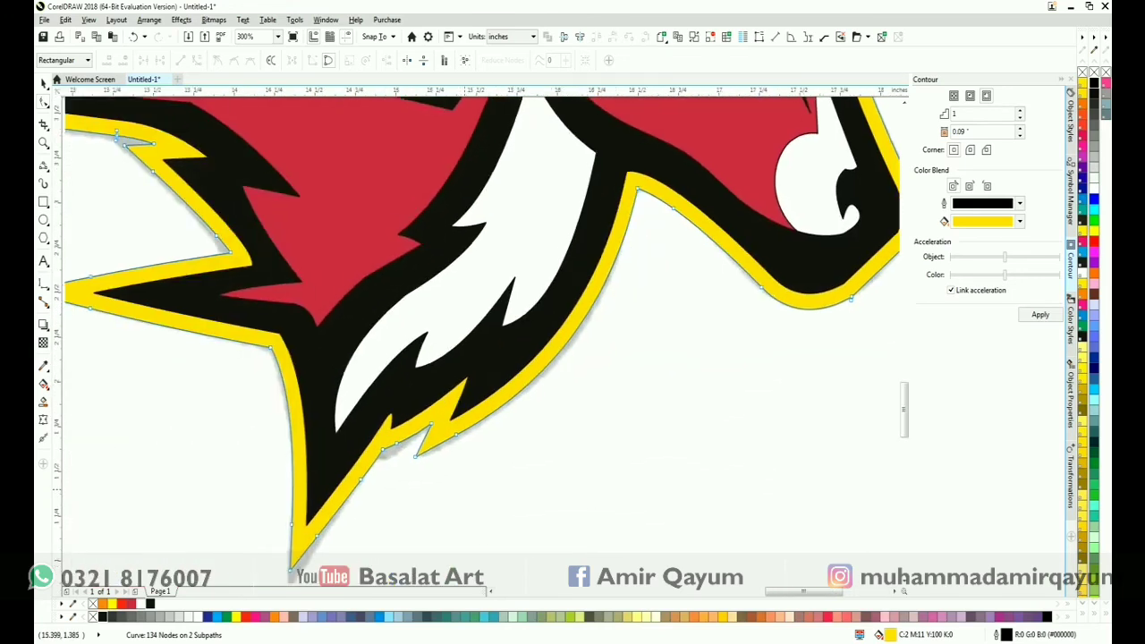
Reshape the yellow outline along the jagged lower neck edge, lengthen the neck tip and delete surplus nodes there.
drag(452, 501, 478, 449)
drag(418, 391, 429, 399)
drag(362, 488, 323, 534)
key(Delete)
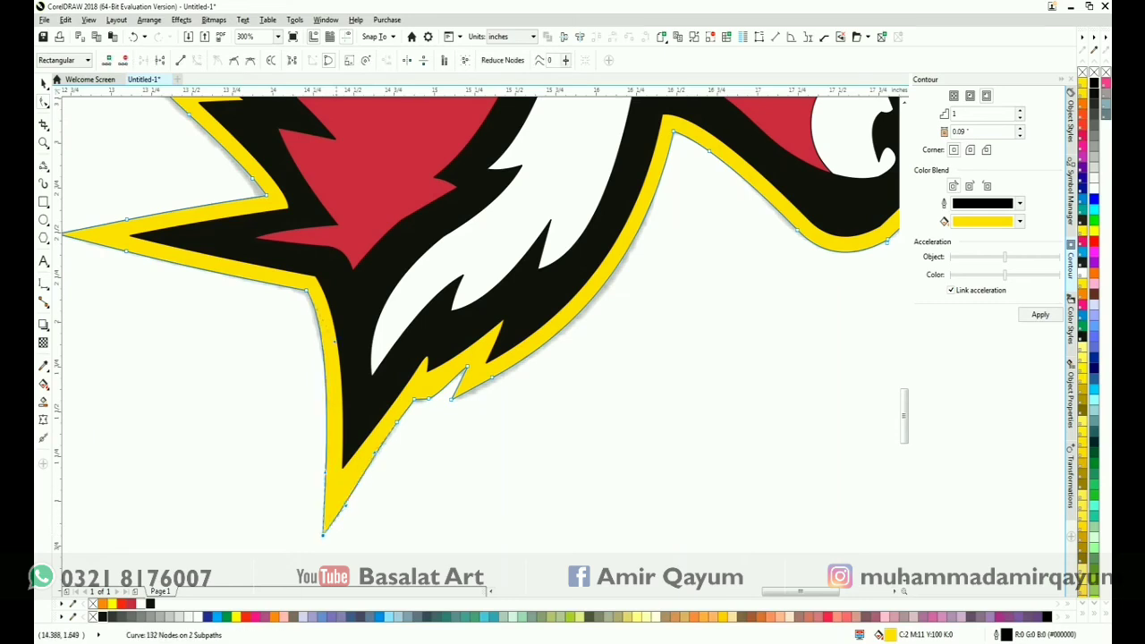
Nudge the yellow outline's corner node between the neck and the lowest mane spike, and that spike's tip node.
drag(319, 329, 458, 391)
drag(445, 351, 442, 352)
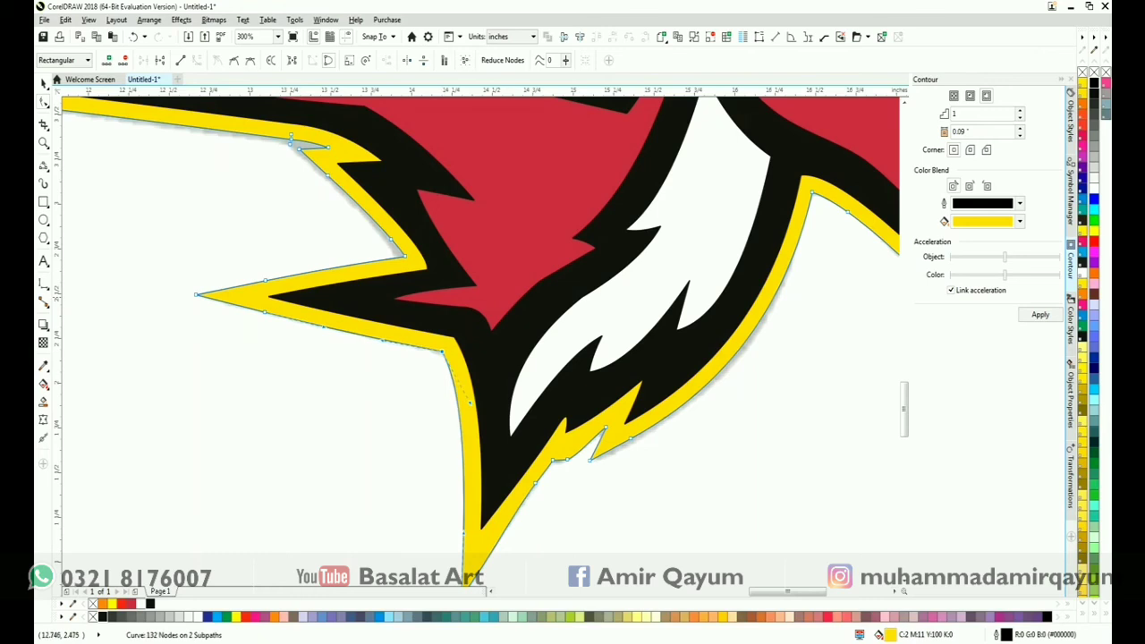
drag(197, 294, 194, 295)
Refit the yellow outline's inner corner above the lowest mane spike and delete surplus nodes along that edge and at the small notch.
drag(413, 272, 431, 436)
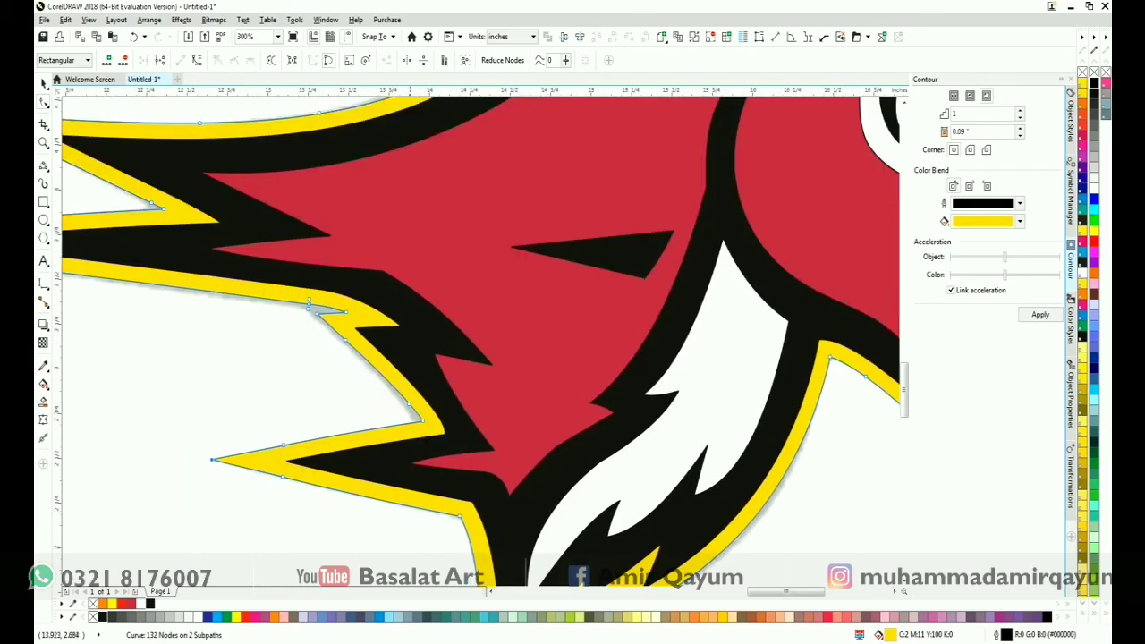
drag(309, 333, 414, 422)
key(Delete)
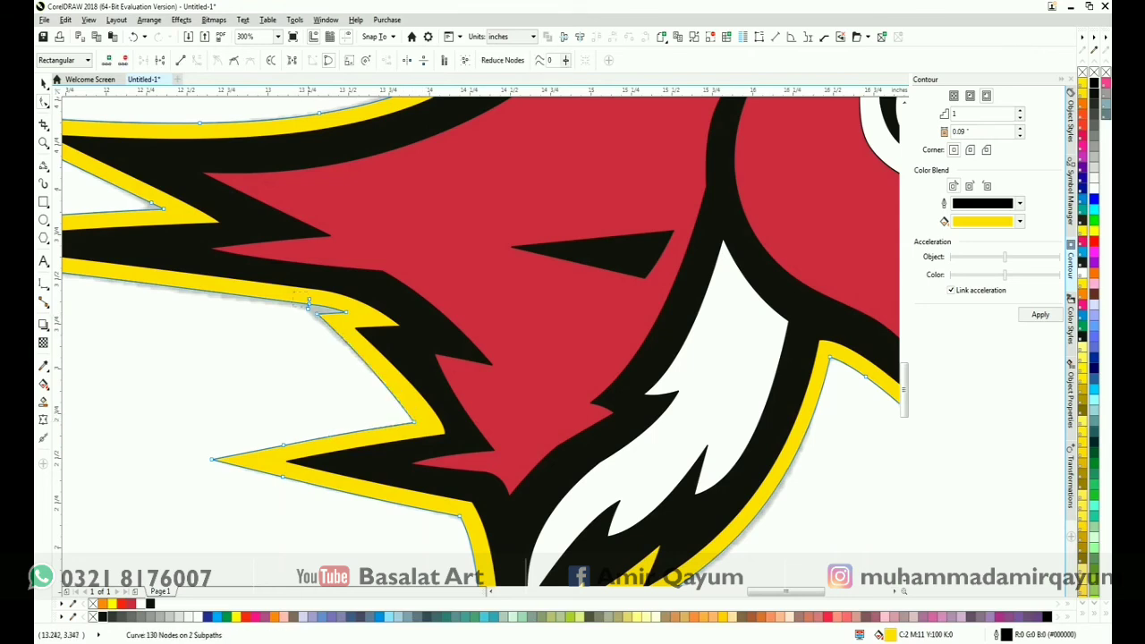
drag(309, 314, 308, 314)
key(Delete)
drag(318, 314, 304, 311)
Refit the yellow outline's lower edge along the longest mane spike to the grey border and clean up the small notch beside it.
drag(351, 361, 605, 451)
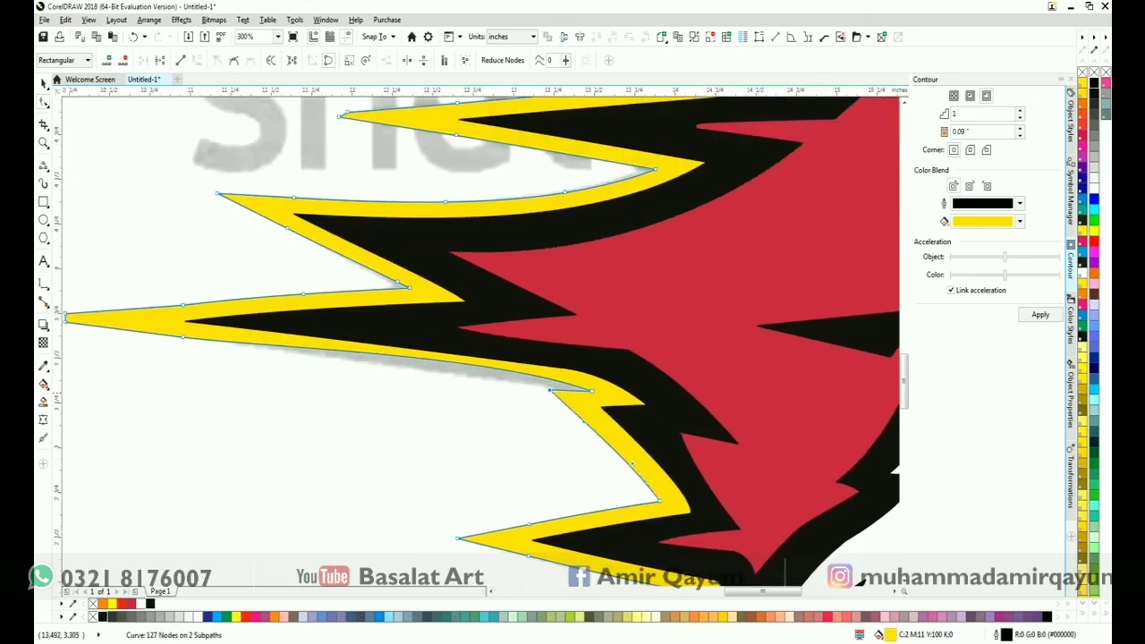
click(492, 356)
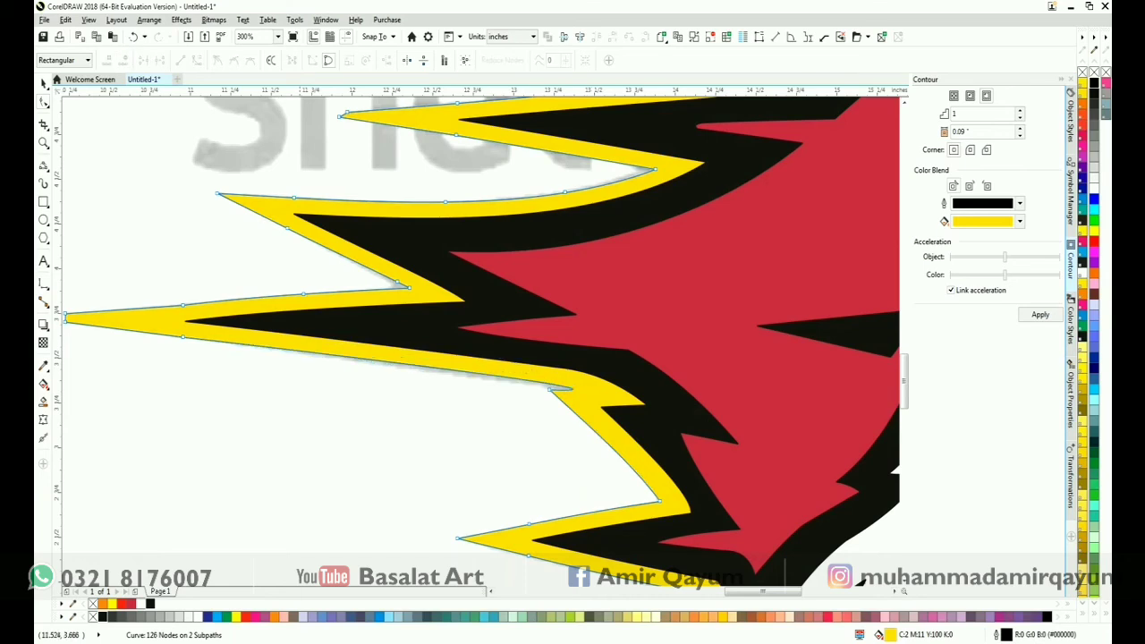
drag(570, 390, 577, 409)
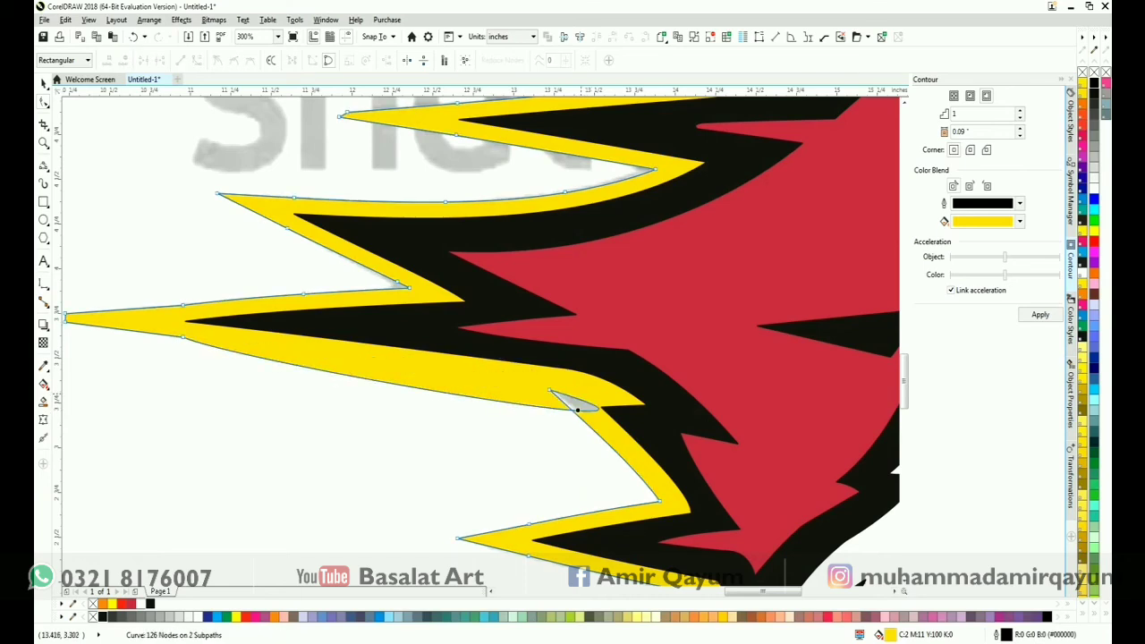
key(ctrl+z)
click(549, 389)
drag(681, 394, 484, 368)
scroll(601, 421, down, 1)
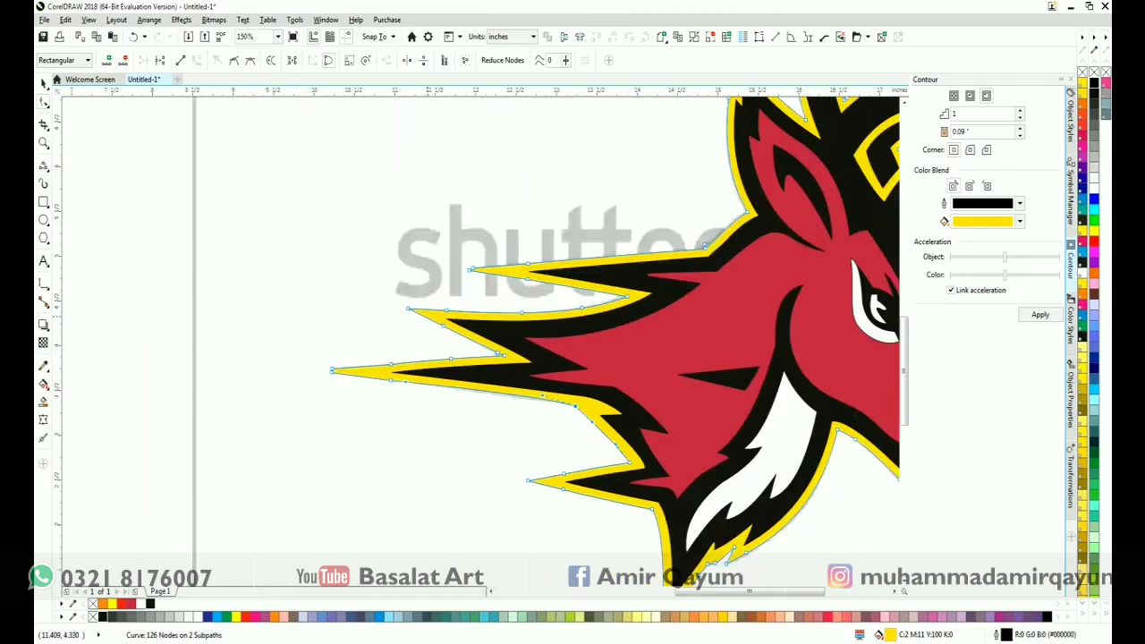
Examine the yellow outline around the antlers and ear, and compare the whole traced deer head with the bitmap reference.
drag(614, 372, 467, 467)
drag(672, 333, 580, 450)
key(space)
key(Escape)
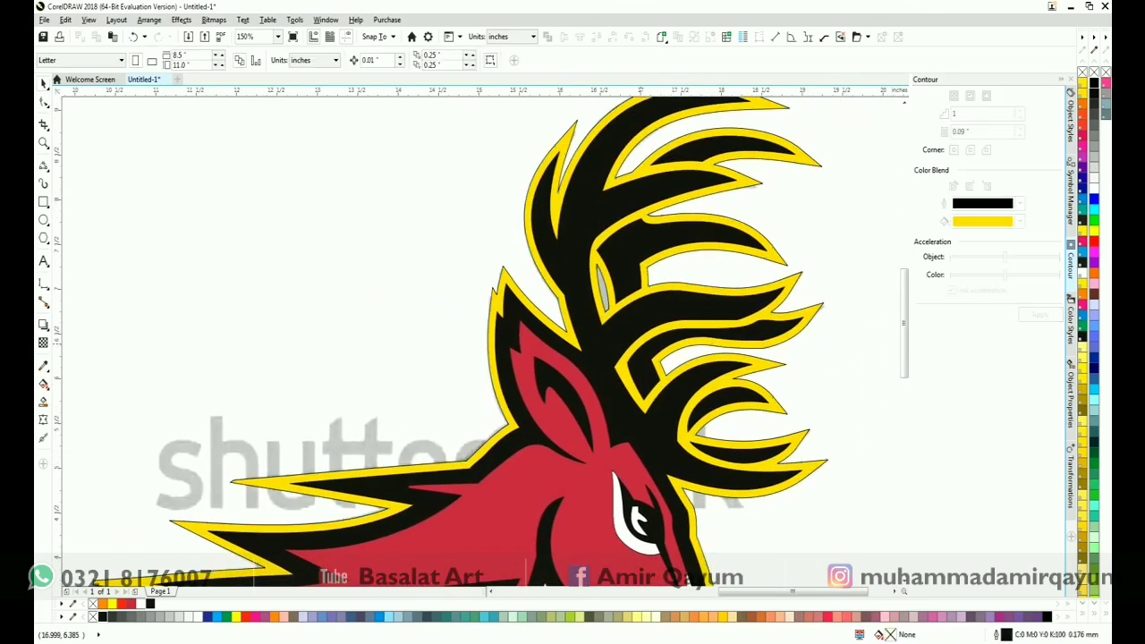
click(611, 291)
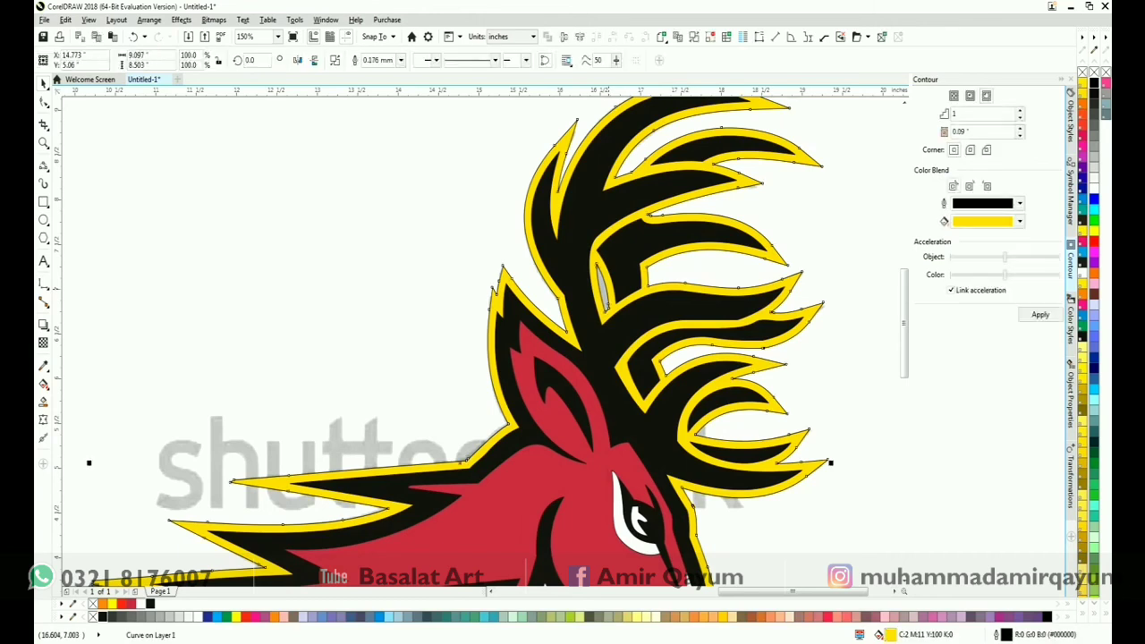
key(Escape)
scroll(632, 305, down, 1)
drag(563, 358, 401, 333)
drag(295, 323, 700, 320)
drag(658, 403, 488, 398)
key(Escape)
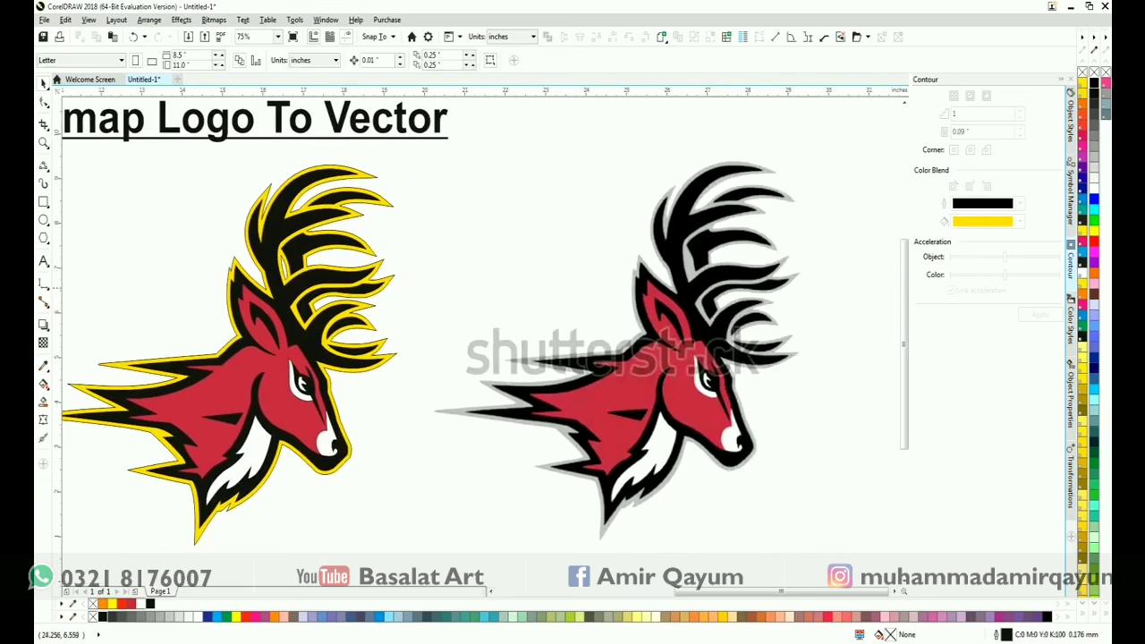
Delete the yellow outline's narrow inner cut-out in the antler gap so that the gap is filled solid.
scroll(284, 266, up, 2)
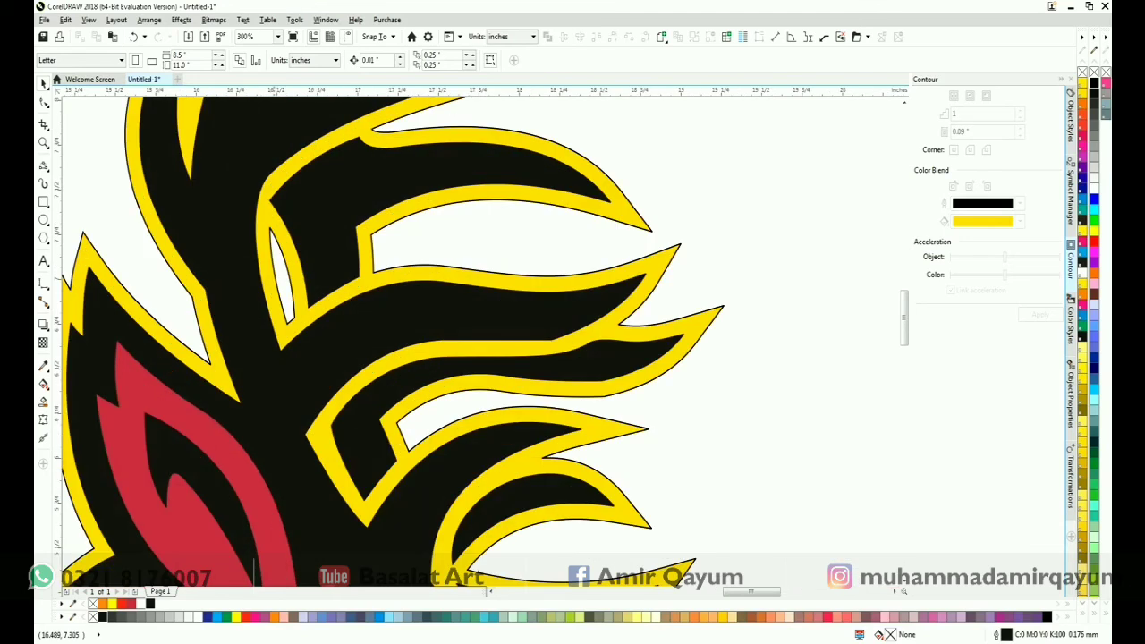
click(303, 290)
key(F10)
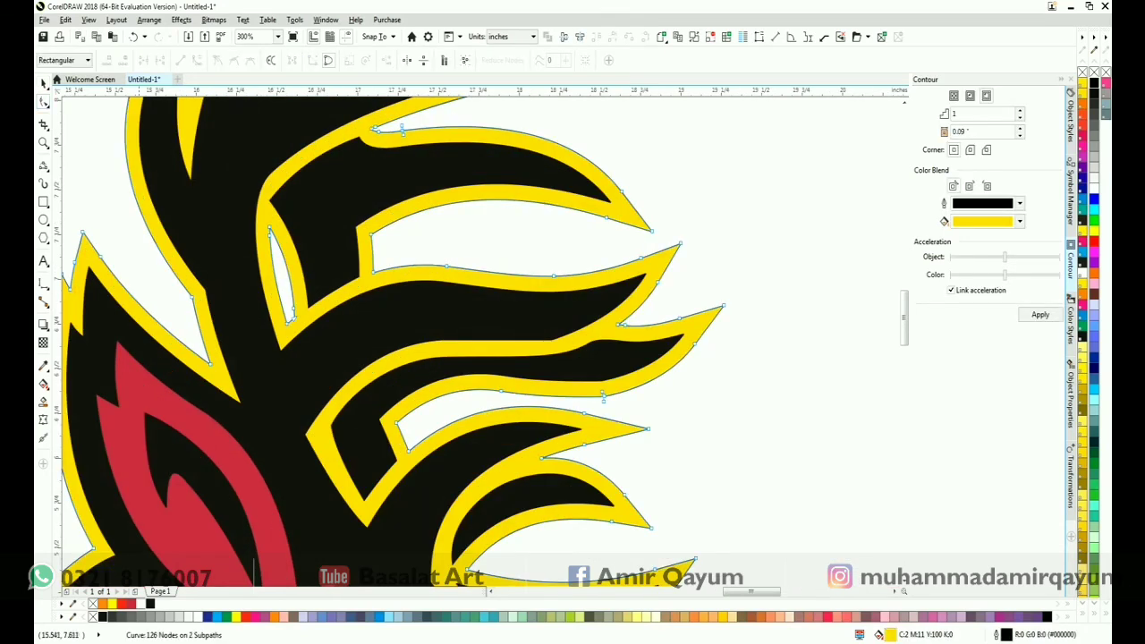
drag(247, 215, 304, 340)
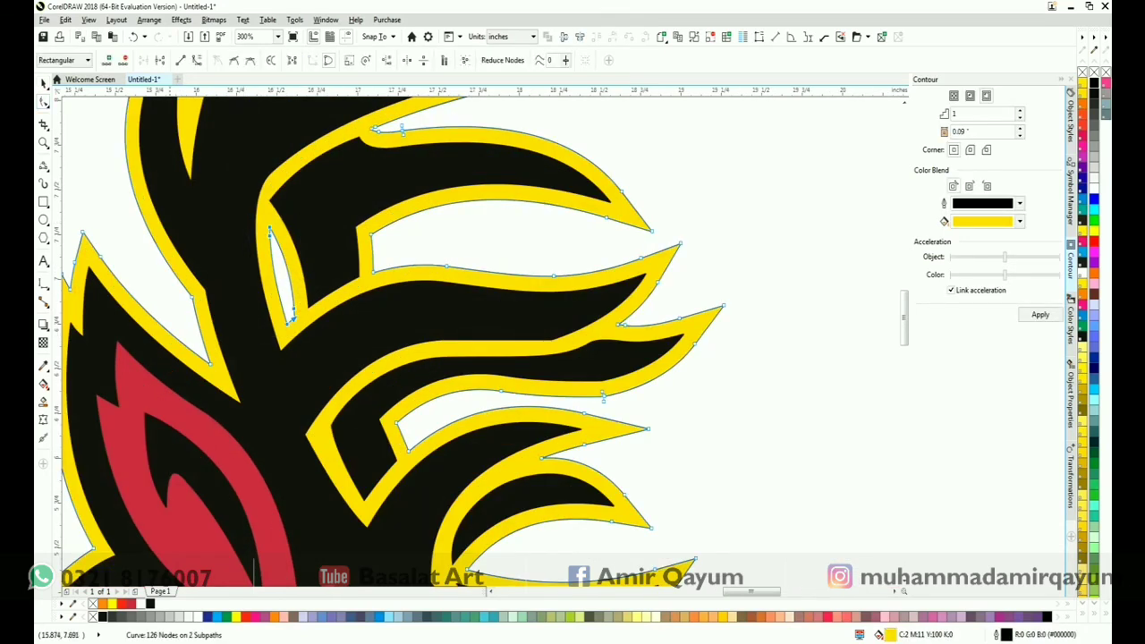
key(space)
scroll(294, 273, down, 1)
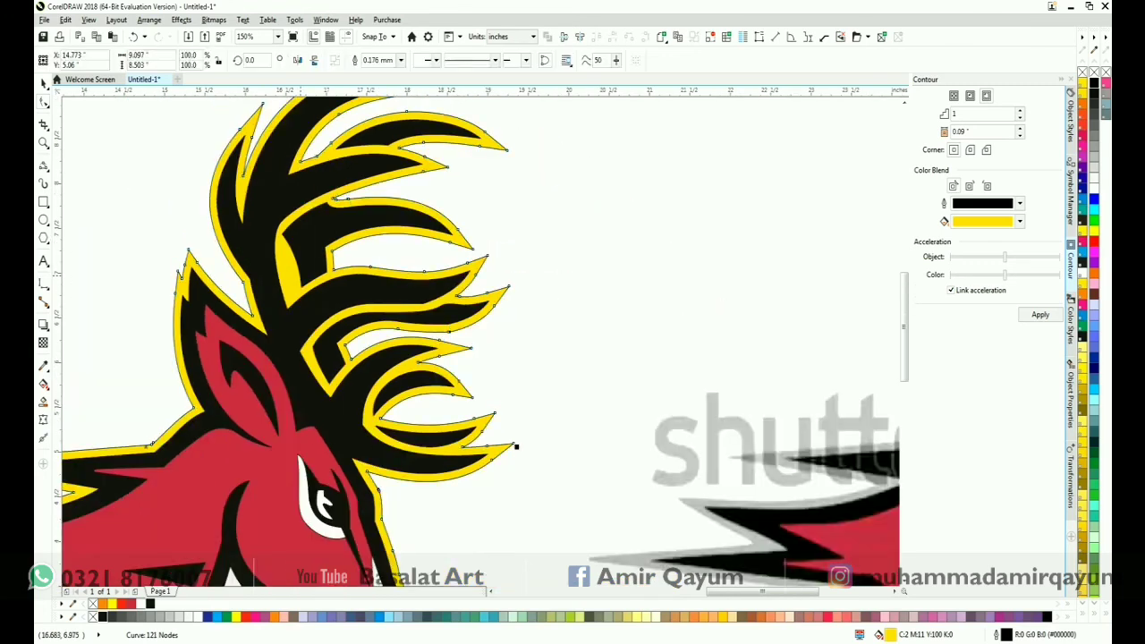
scroll(305, 276, down, 1)
key(Escape)
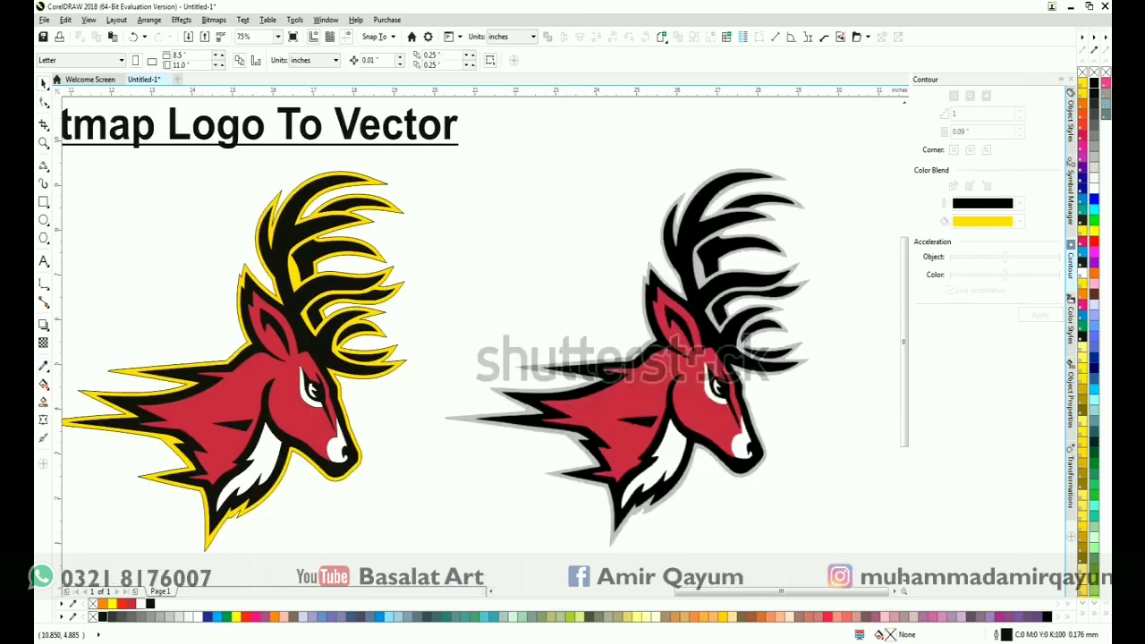
Sample the grey border color from the bitmap and apply it as the yellow outline shape's fill.
click(43, 366)
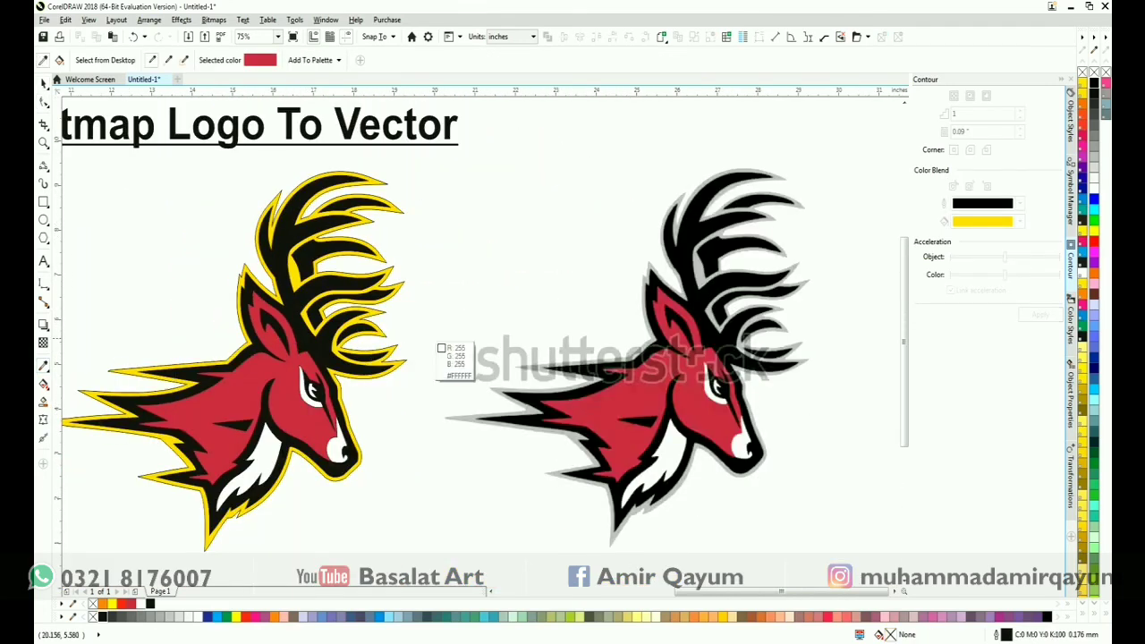
click(701, 281)
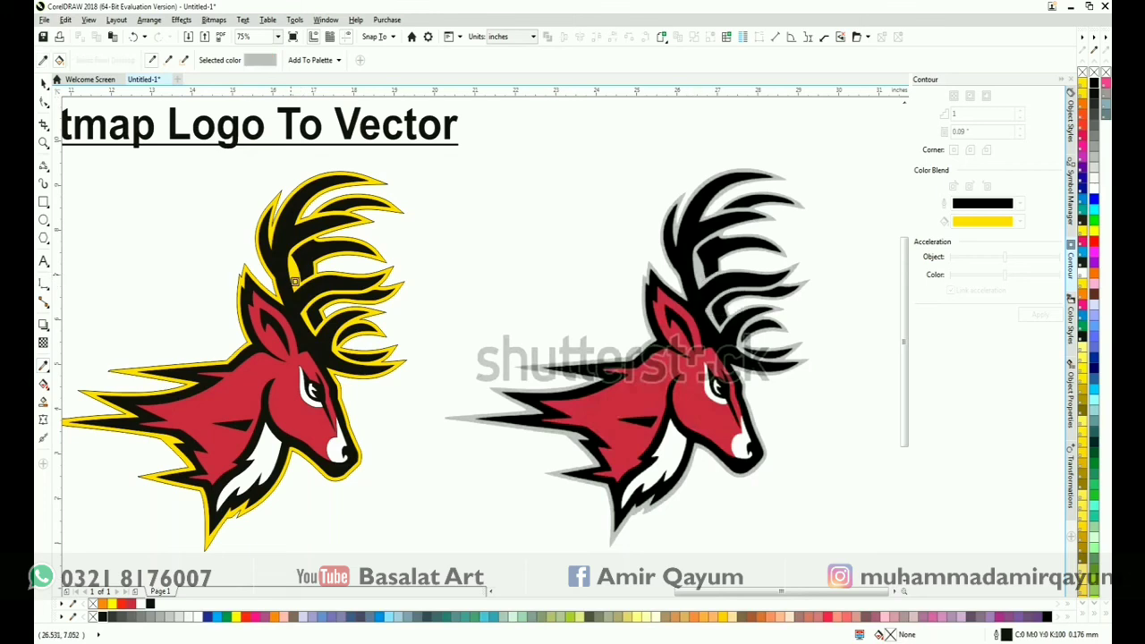
click(293, 280)
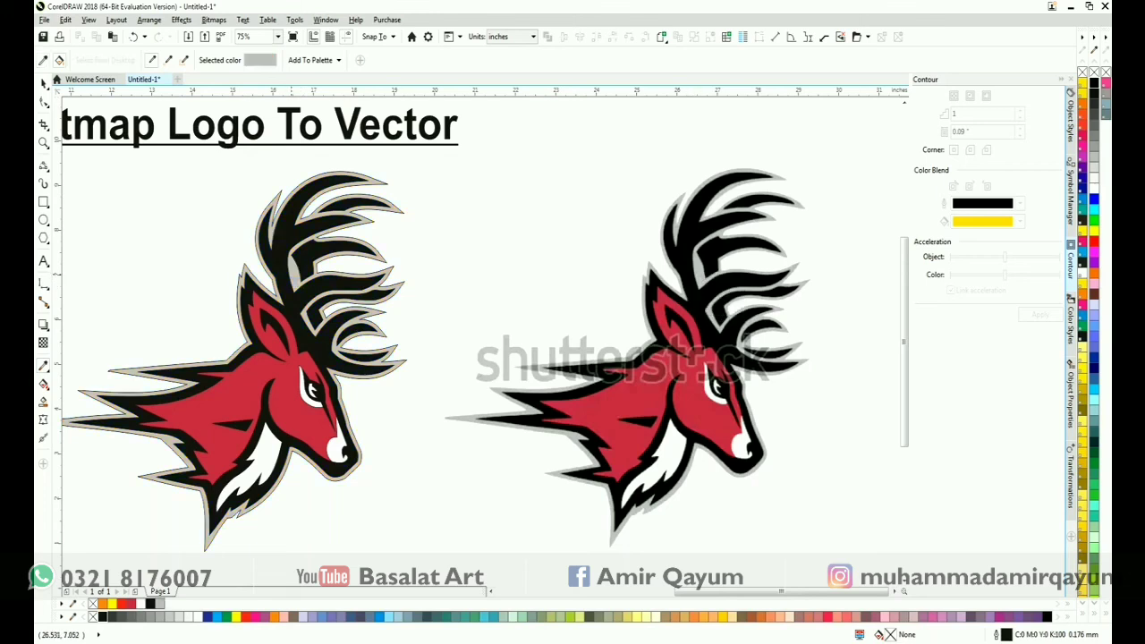
Remove the outline stroke from all objects of the traced deer head.
scroll(364, 292, down, 2)
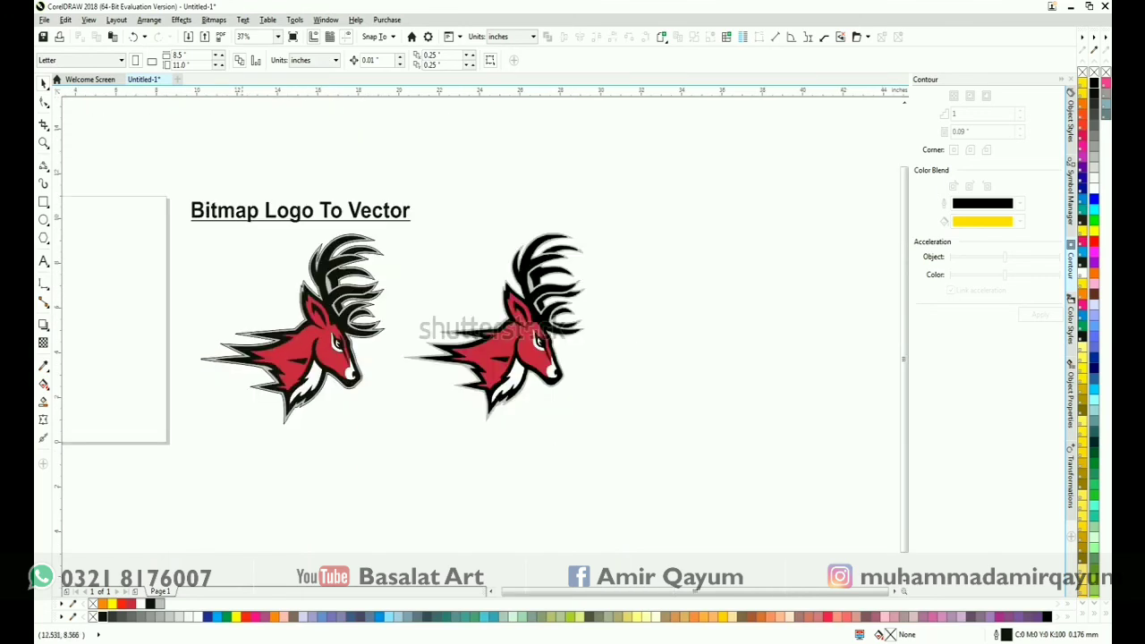
drag(414, 419, 417, 436)
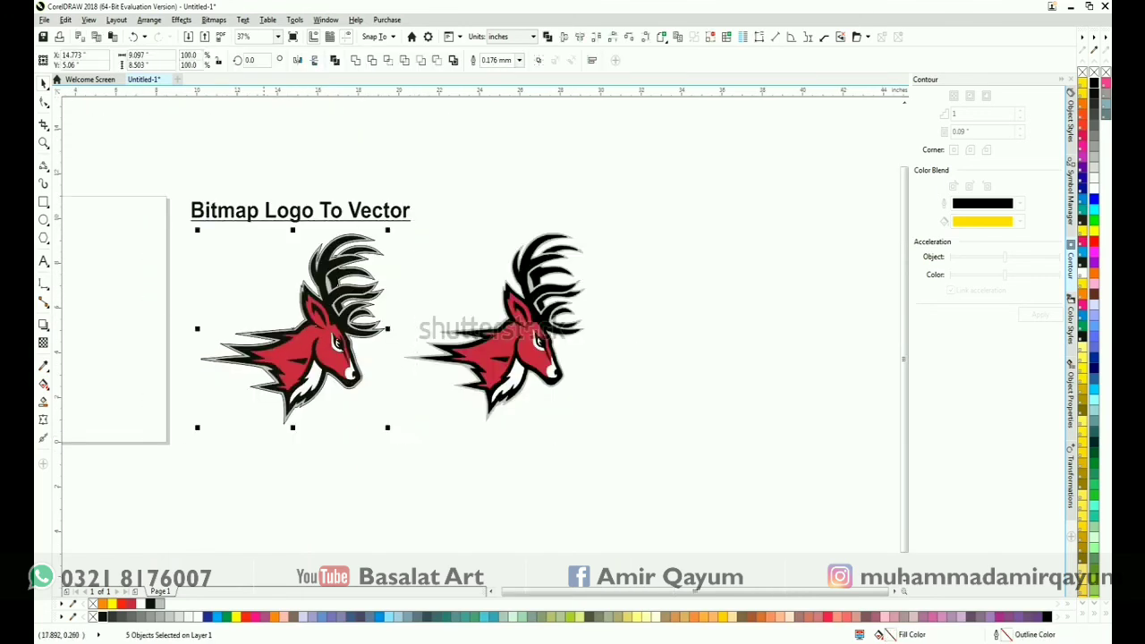
right_click(93, 603)
click(189, 253)
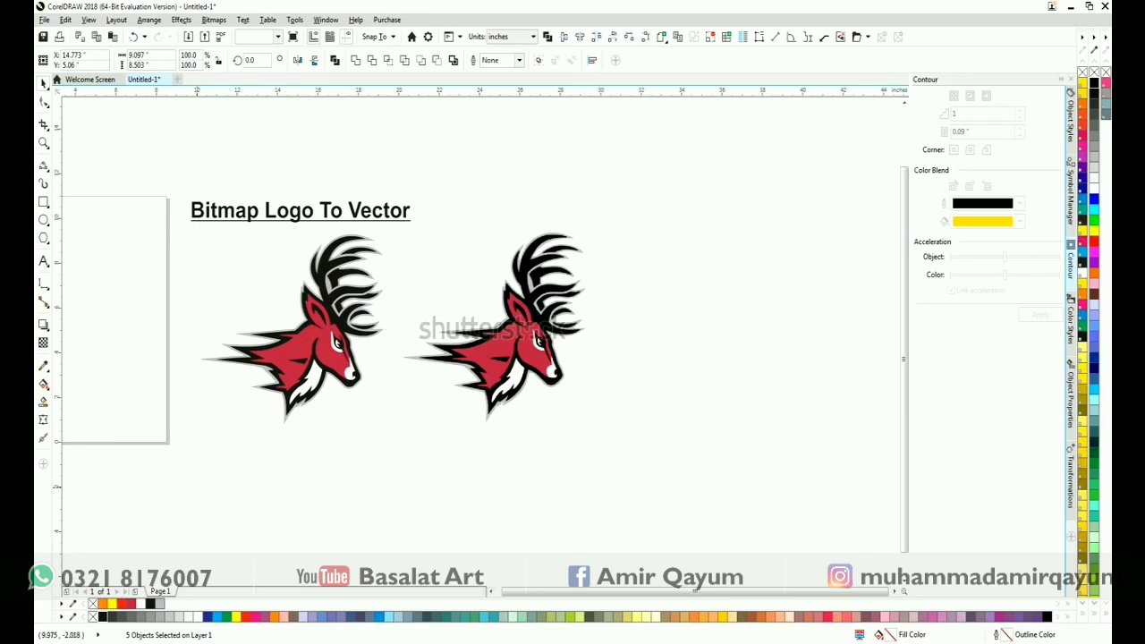
Move the reference bitmap horizontally closer to the traced deer head.
scroll(316, 295, up, 2)
drag(655, 379, 628, 379)
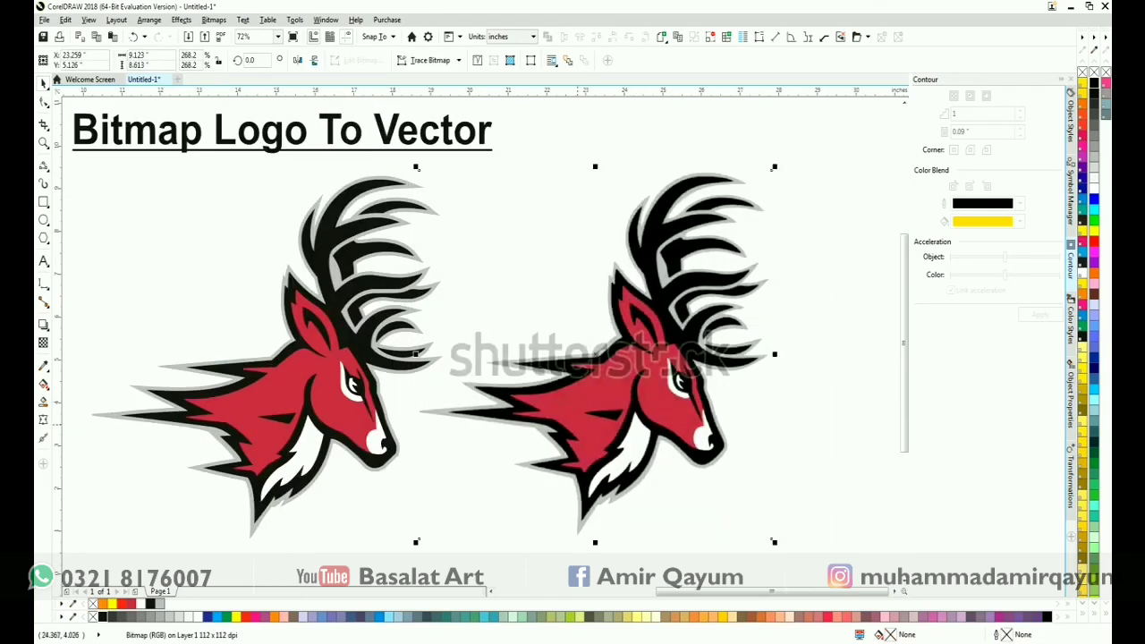
key(Escape)
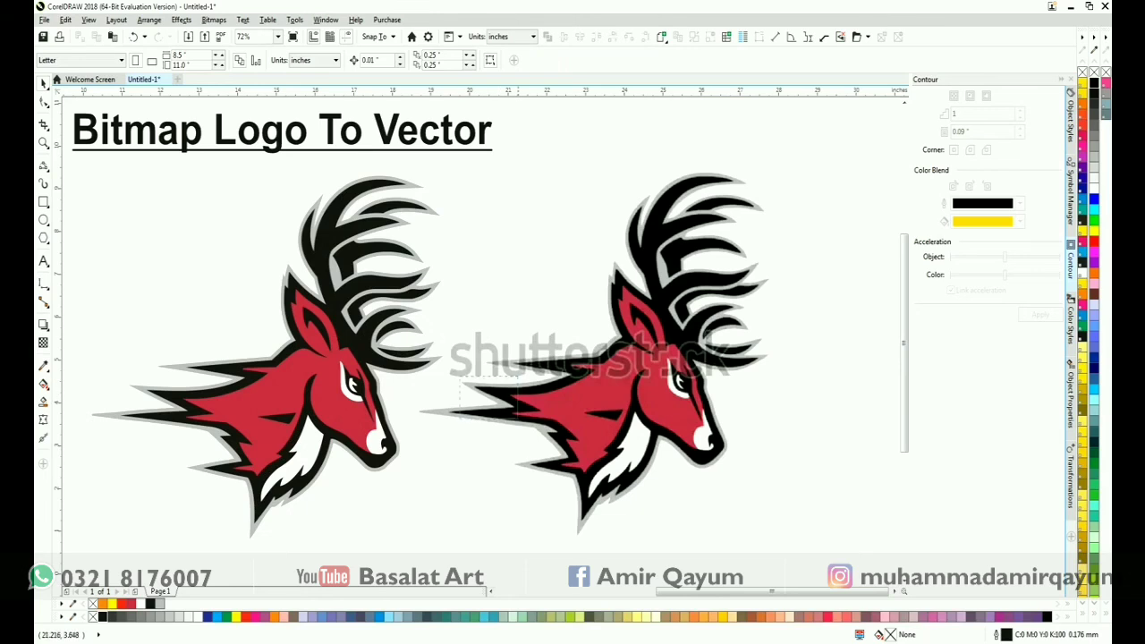
Compare the edge sharpness of the bitmap's mane spikes with the traced deer head's antler and eye area at high magnification.
drag(511, 414, 517, 418)
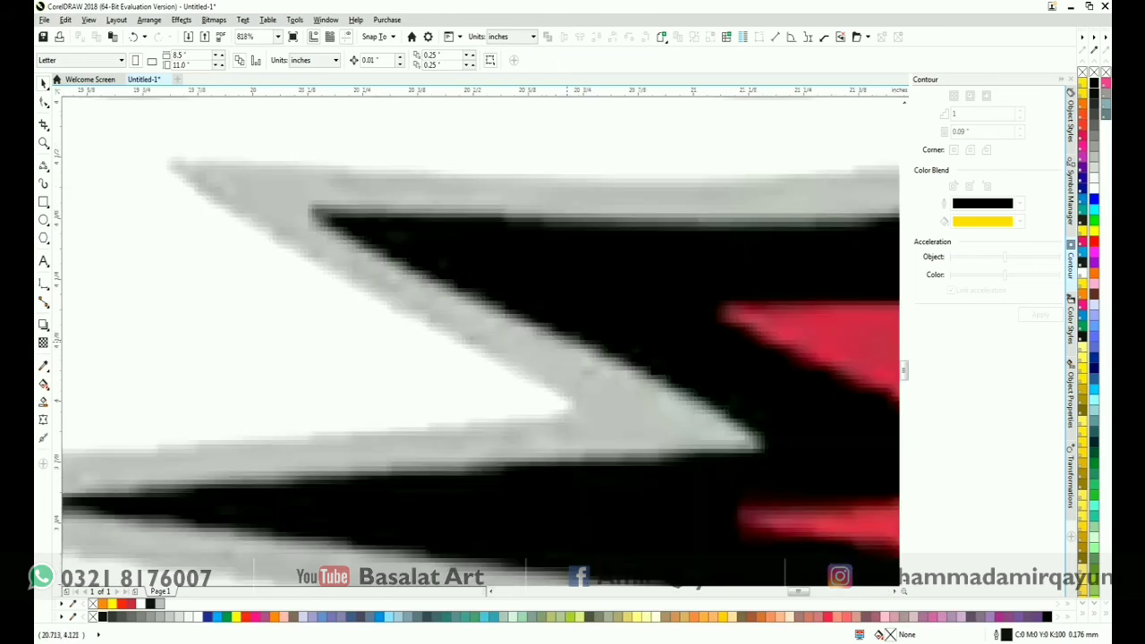
scroll(514, 416, down, 4)
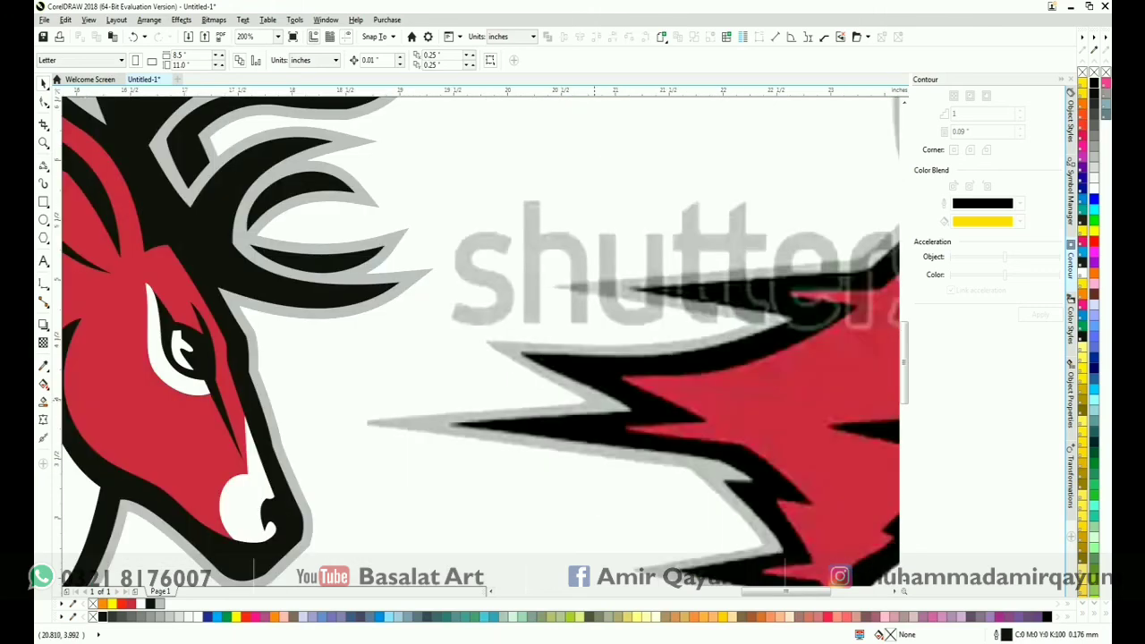
drag(343, 438, 434, 462)
drag(304, 309, 374, 358)
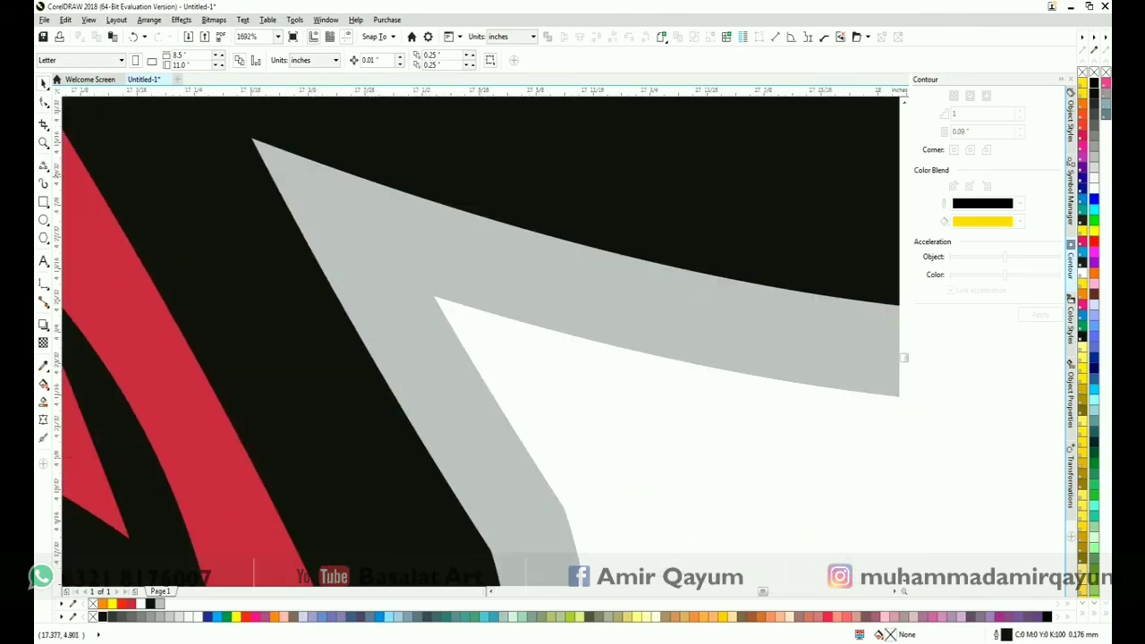
drag(252, 444, 409, 421)
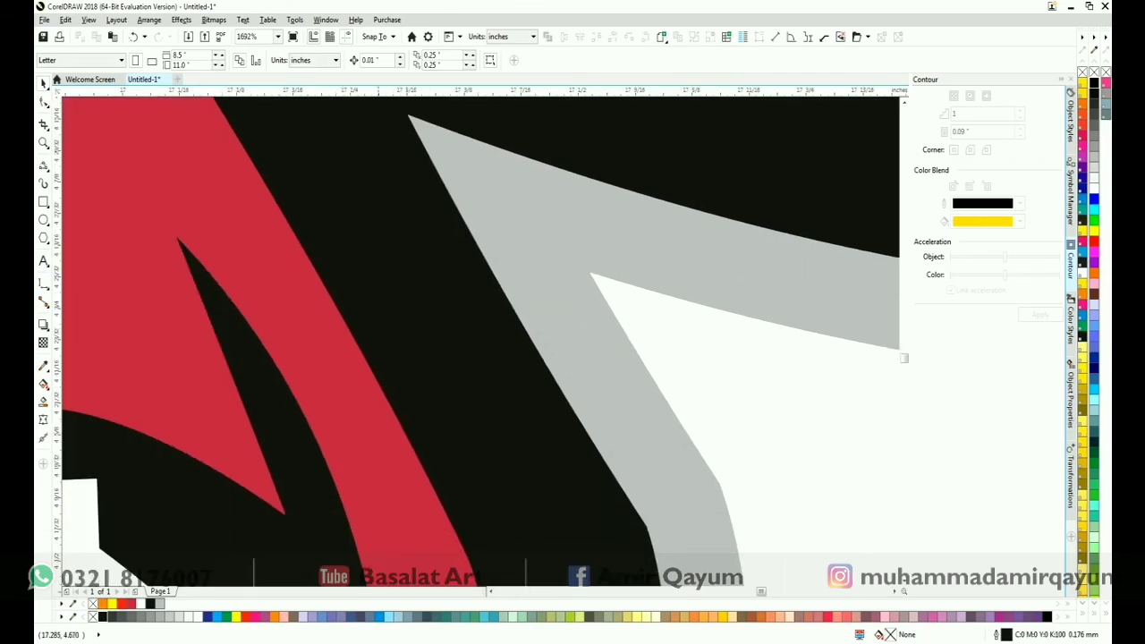
drag(226, 365, 295, 435)
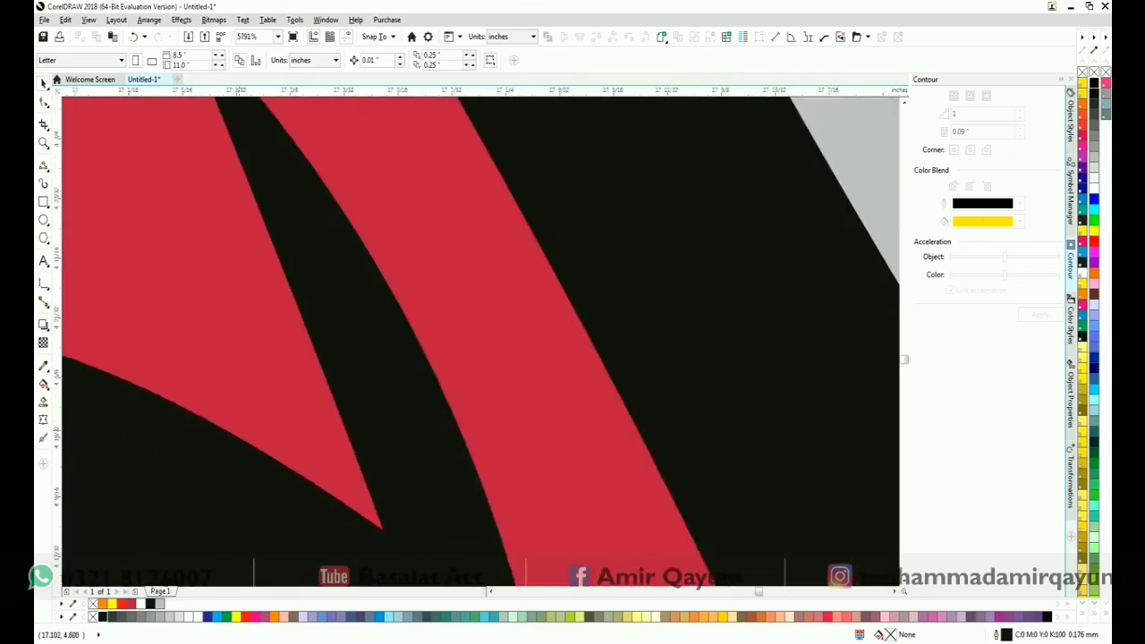
scroll(239, 432, down, 5)
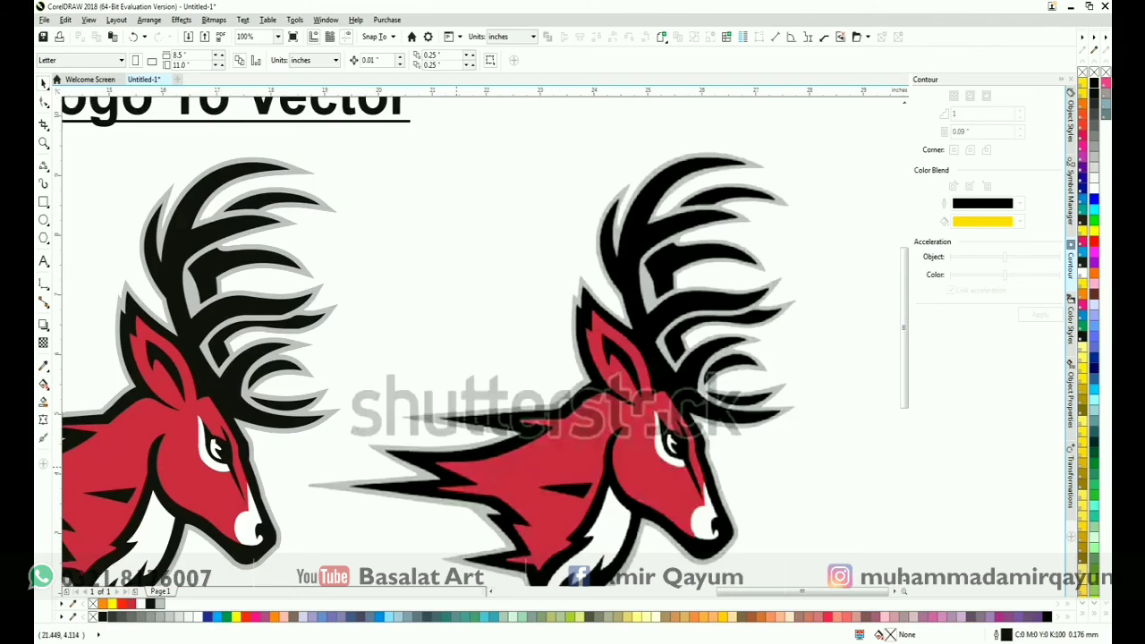
mouse_move(422, 466)
mouse_down()
mouse_move(388, 437)
mouse_move(414, 465)
mouse_up()
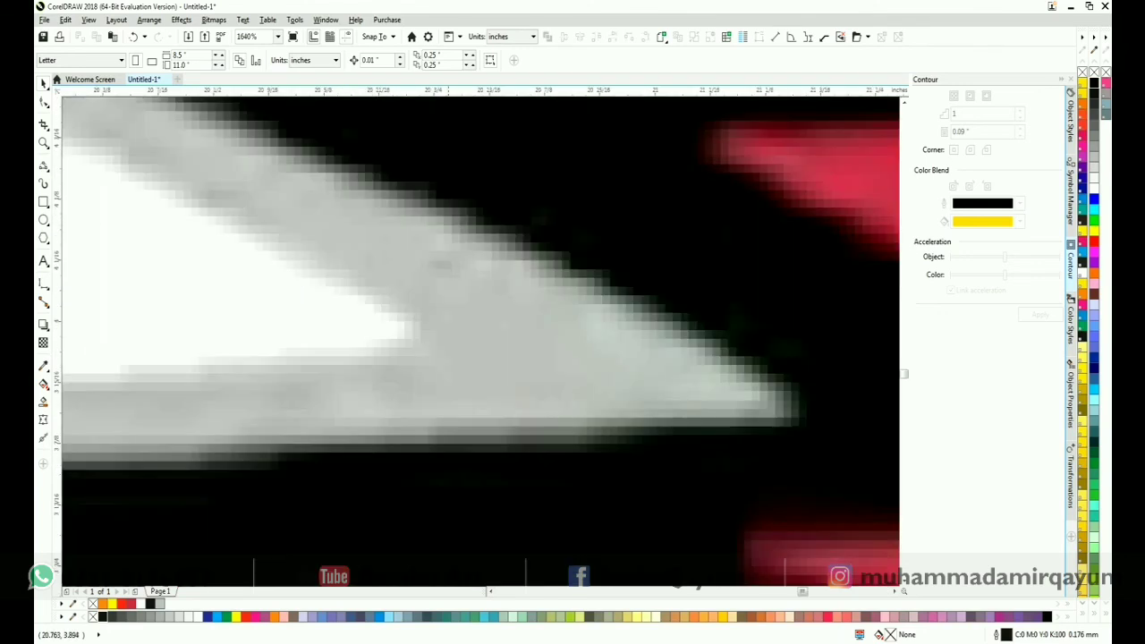
drag(134, 212, 555, 224)
scroll(555, 224, down, 1)
scroll(295, 340, down, 10)
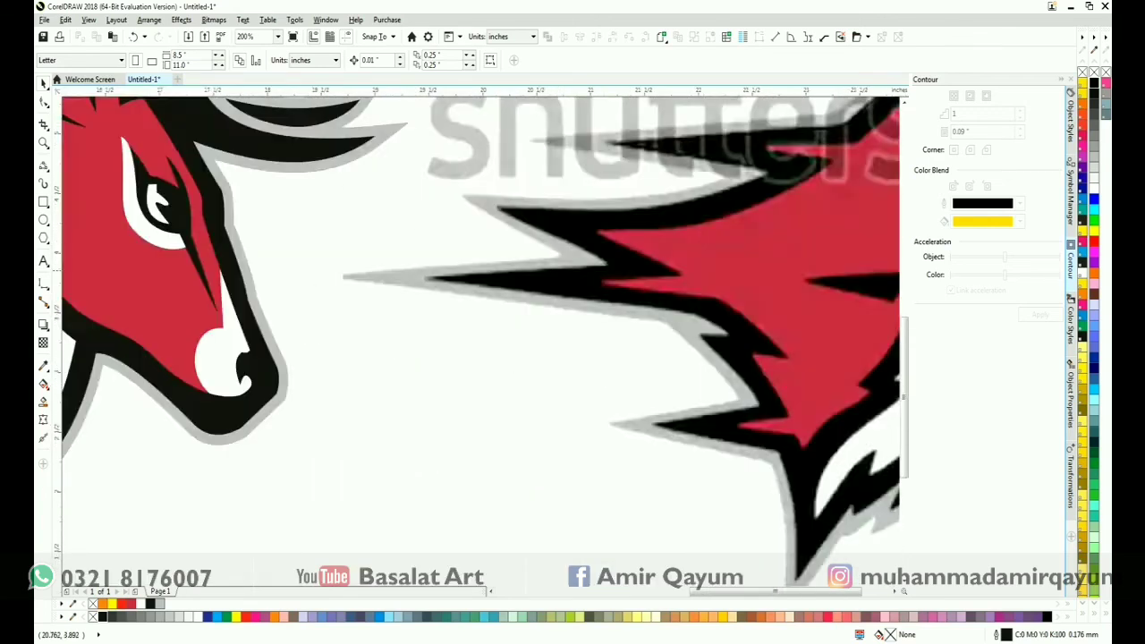
scroll(506, 447, down, 1)
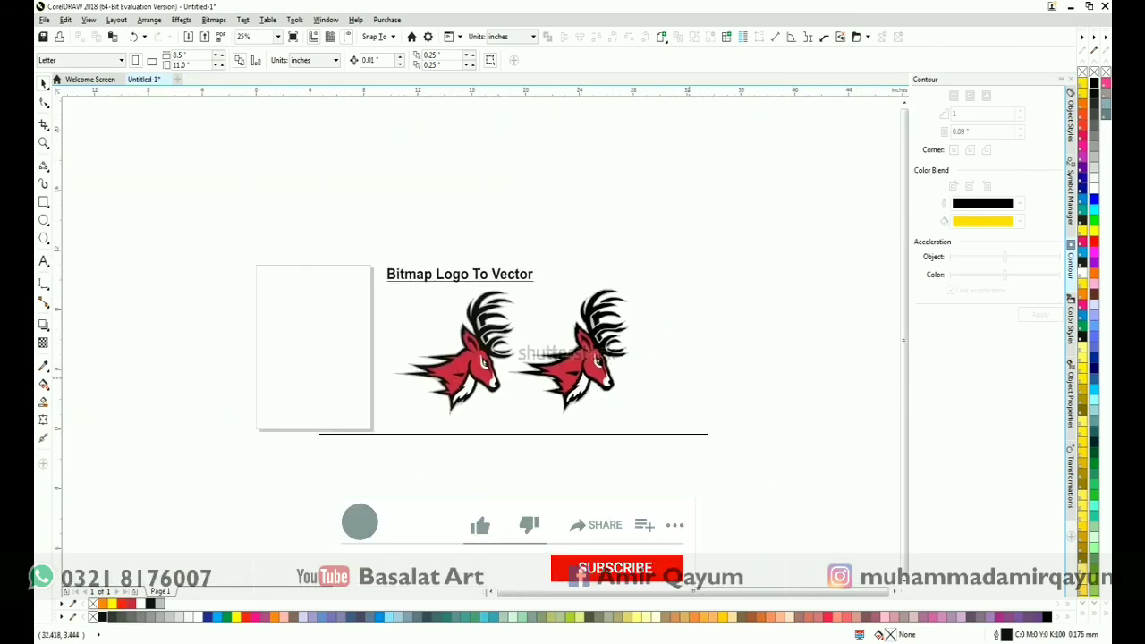
Center the "Bitmap Logo To Vector" title above the two deer heads and bring the whole layout into view.
drag(693, 424, 715, 433)
drag(417, 194, 598, 172)
drag(657, 193, 706, 196)
drag(590, 180, 569, 178)
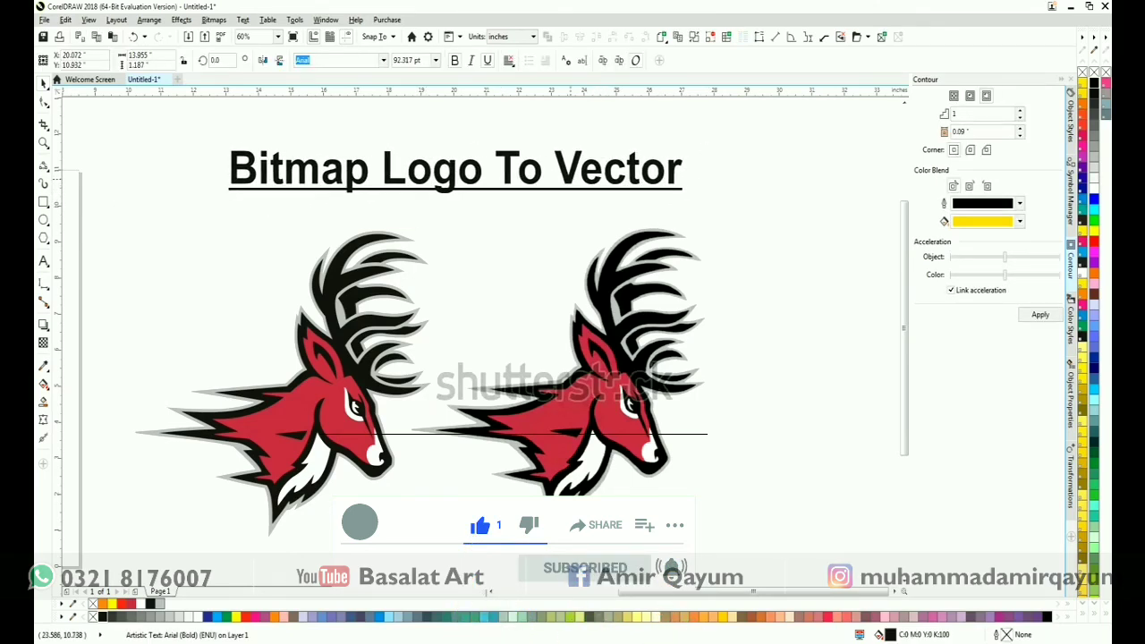
key(Escape)
scroll(720, 237, down, 2)
drag(722, 238, 642, 273)
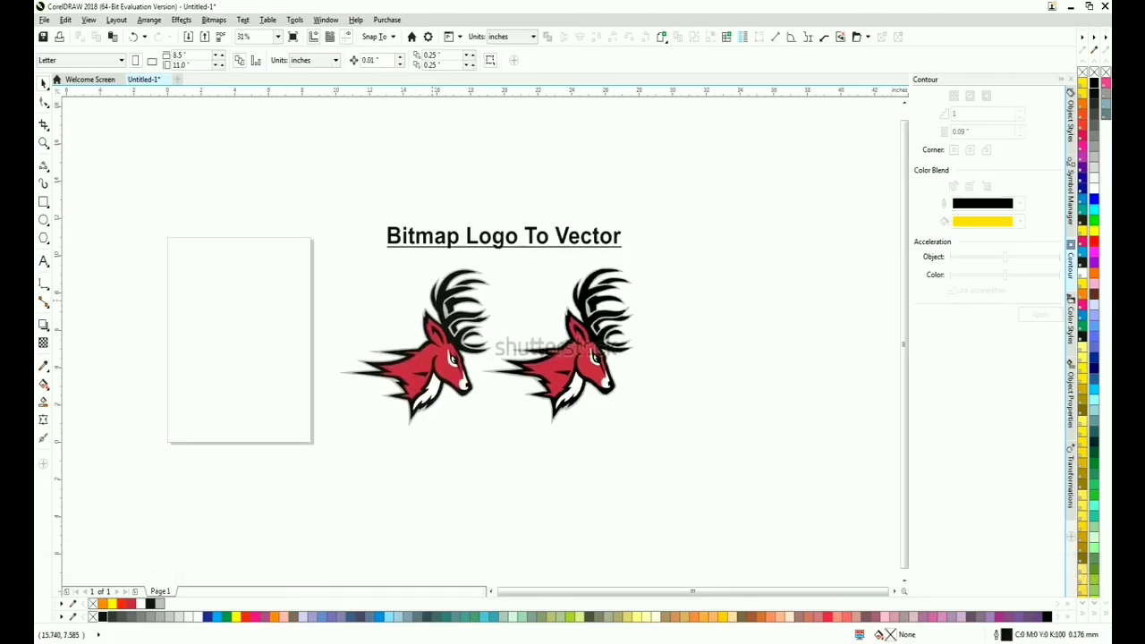